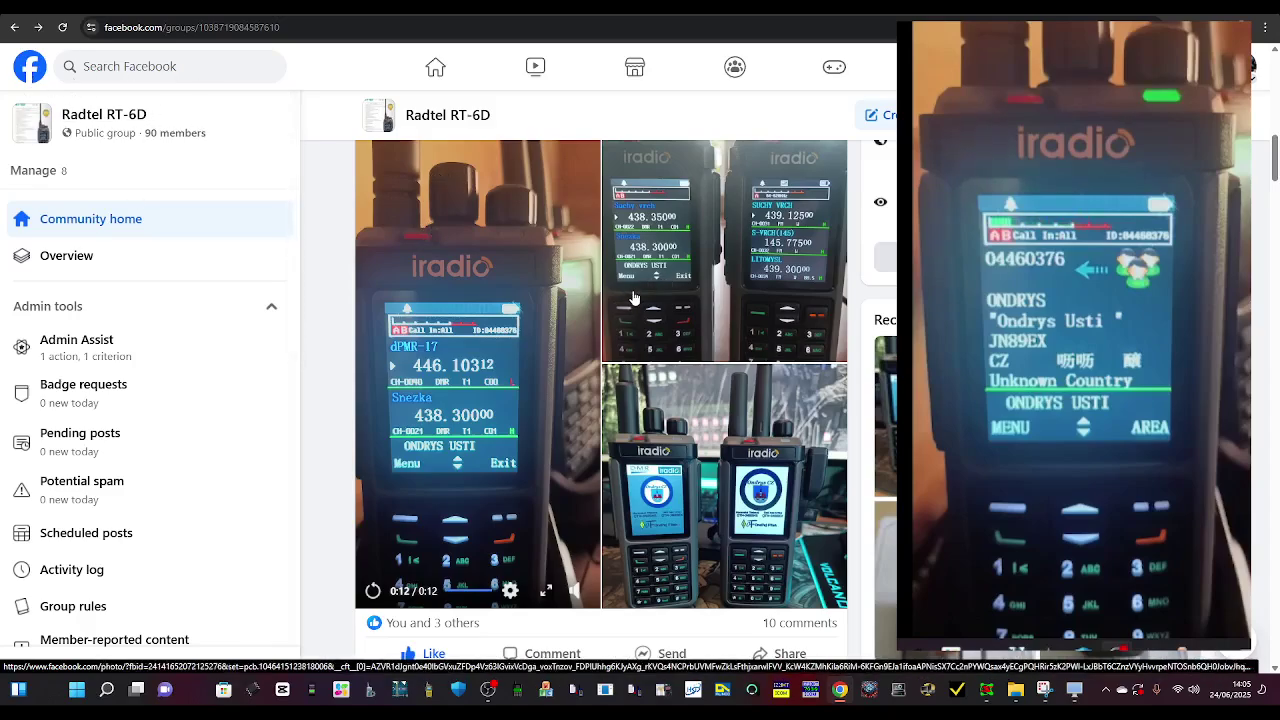
- Look over the Zone, Contacts and RX Group List pages, then show the blank channel table
{"action": "scroll", "coordinate": [636, 292], "scroll_direction": "up", "scroll_amount": 1}
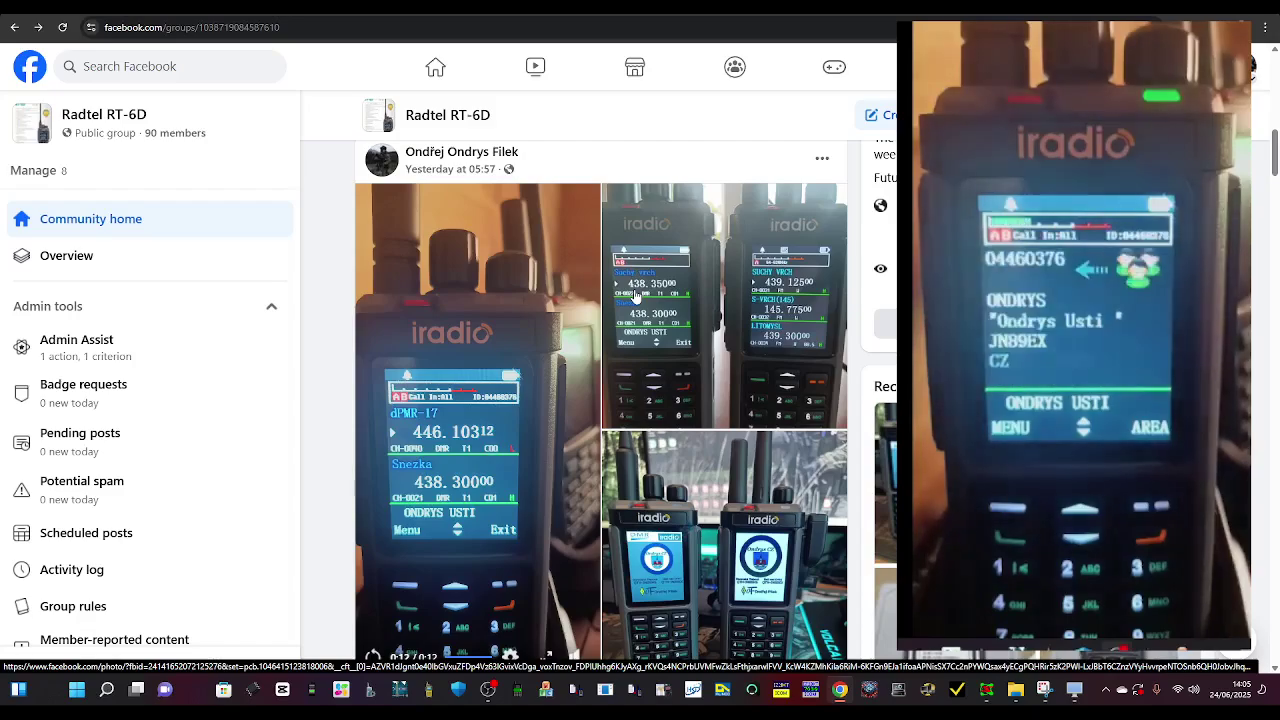
{"action": "scroll", "coordinate": [636, 294], "scroll_direction": "down", "scroll_amount": 1}
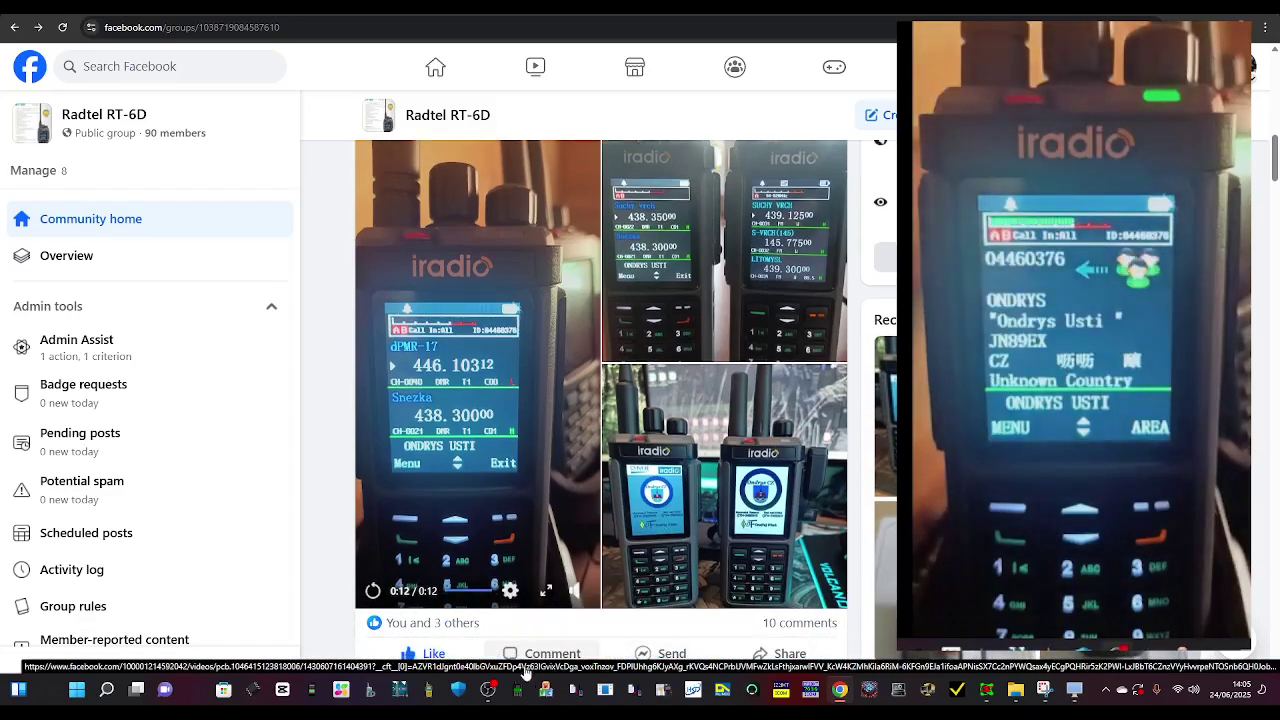
{"action": "mouse_move", "coordinate": [577, 689]}
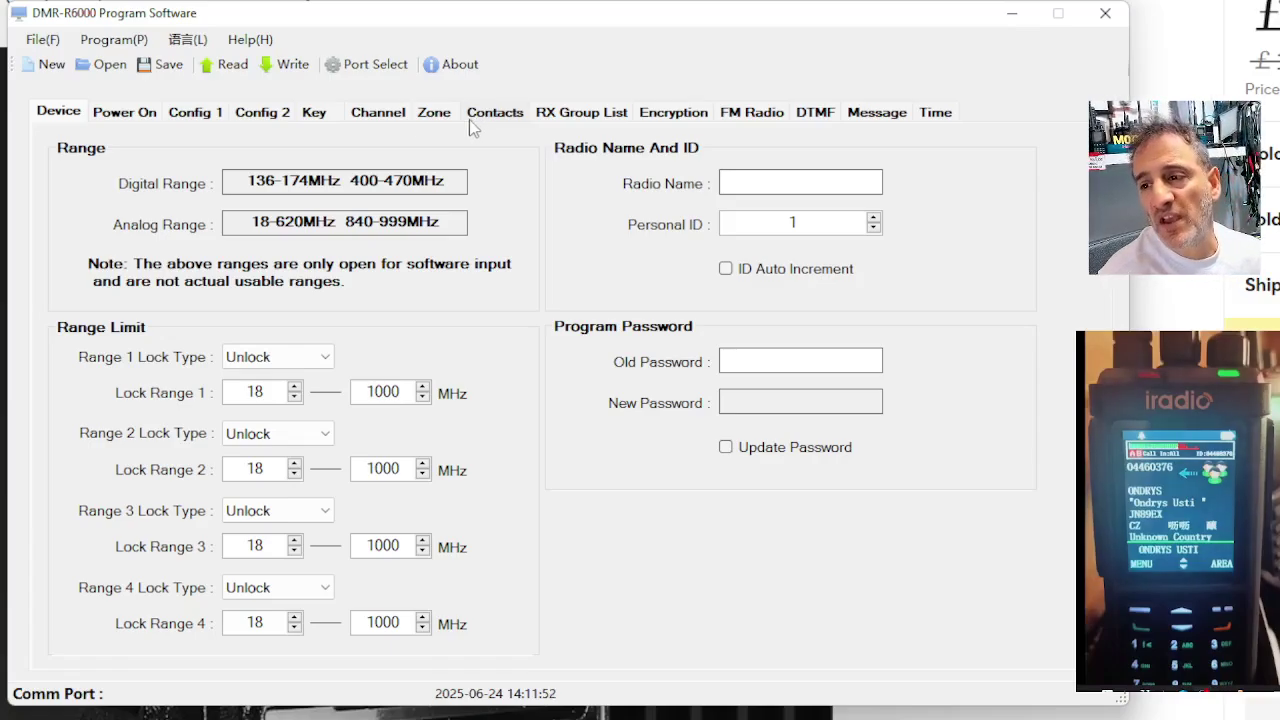
{"action": "left_click", "coordinate": [433, 116]}
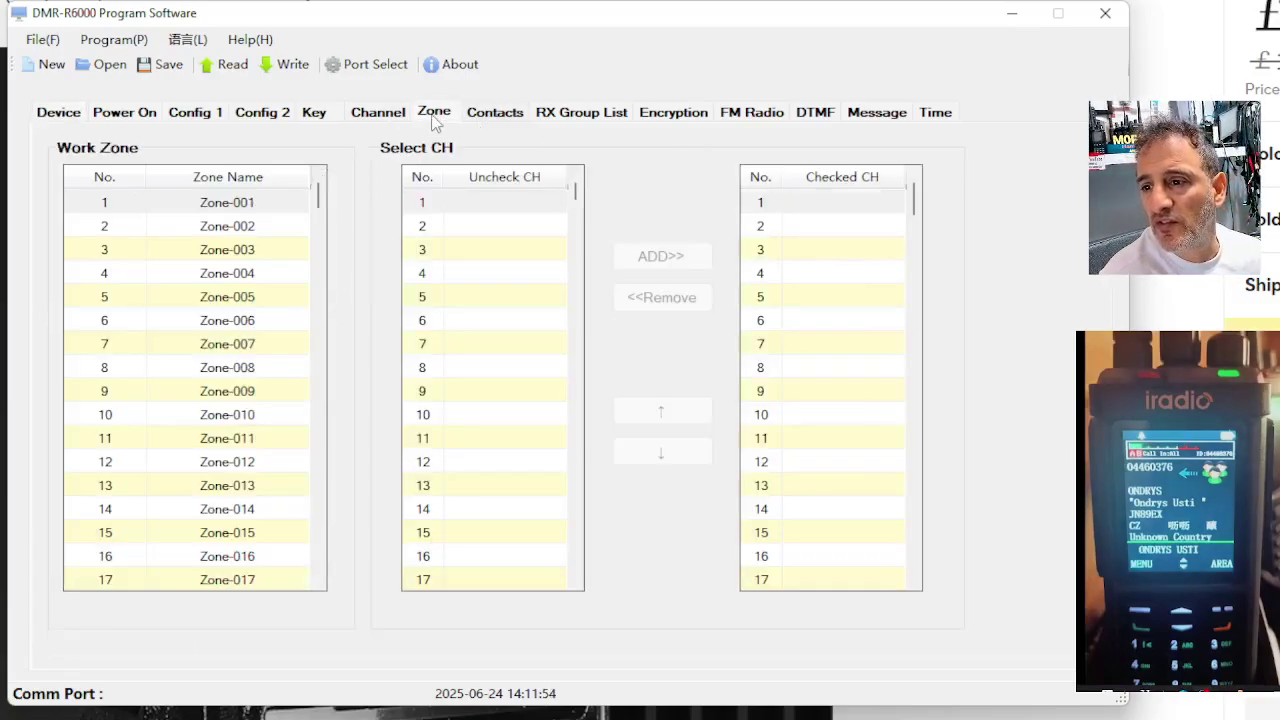
{"action": "left_click", "coordinate": [485, 116]}
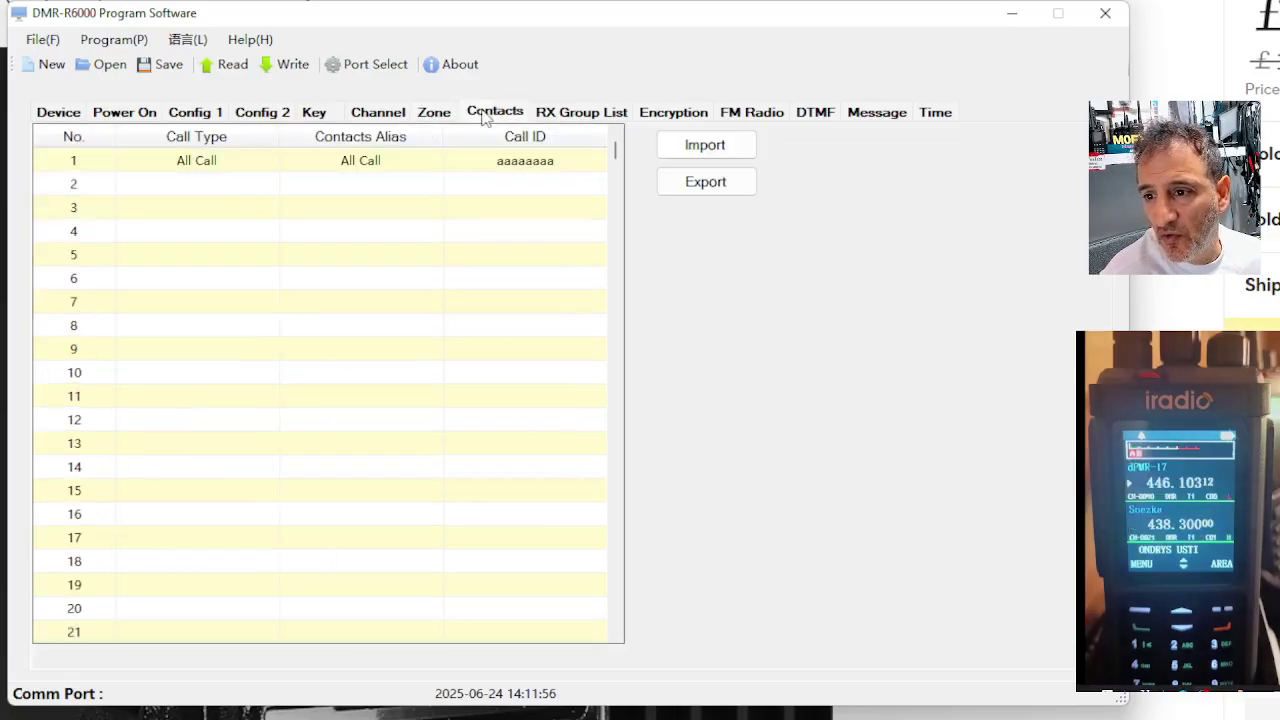
{"action": "left_click", "coordinate": [560, 116]}
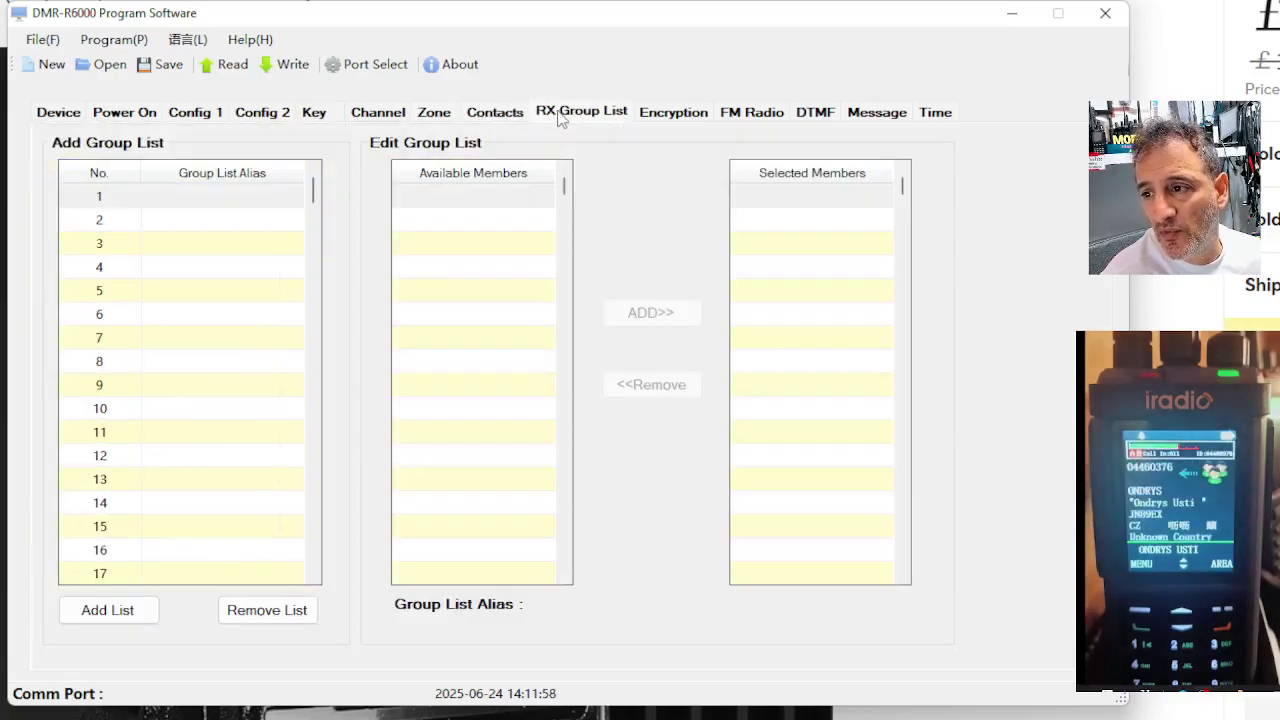
{"action": "left_click", "coordinate": [483, 118]}
{"action": "left_click", "coordinate": [443, 119]}
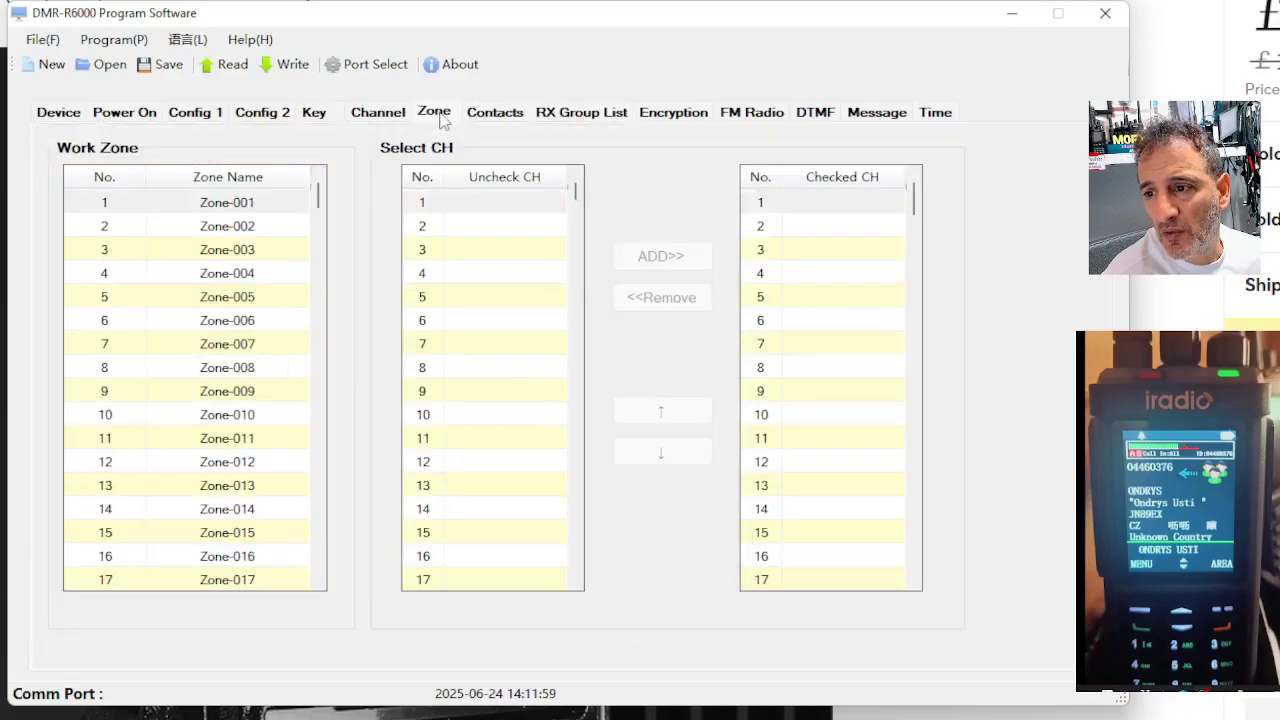
{"action": "left_click", "coordinate": [379, 120]}
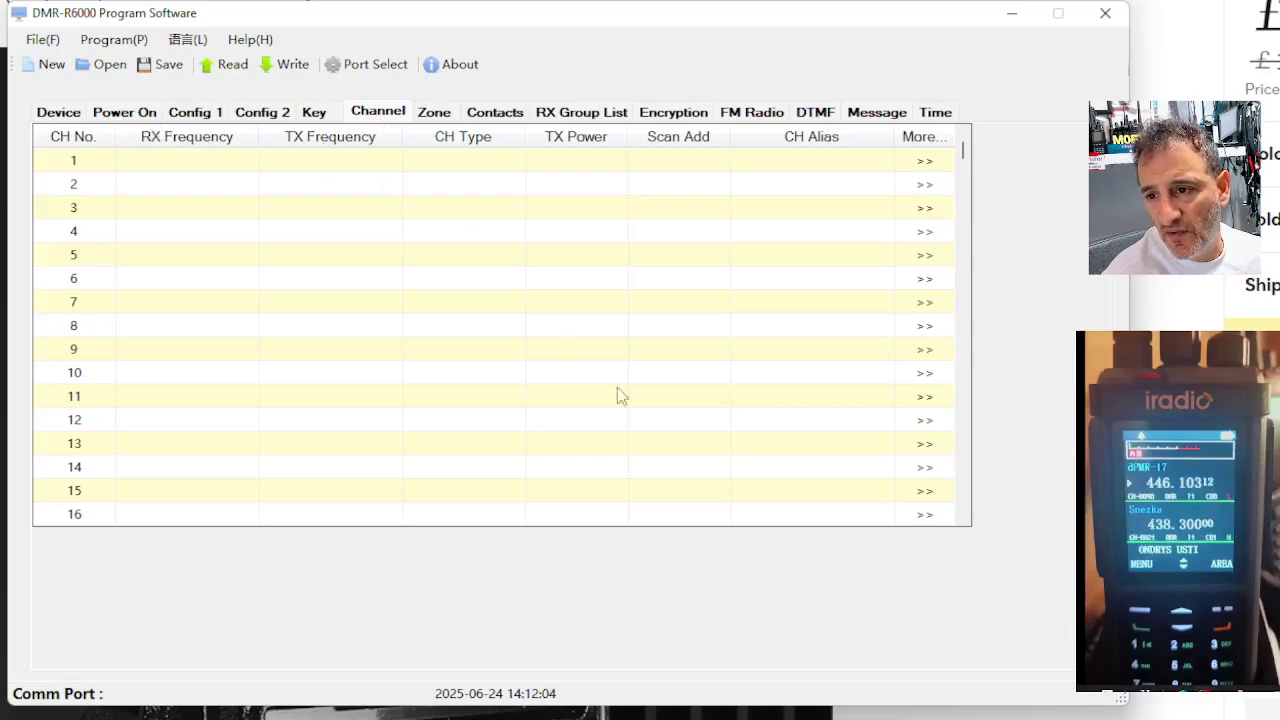
{"action": "mouse_move", "coordinate": [640, 710]}
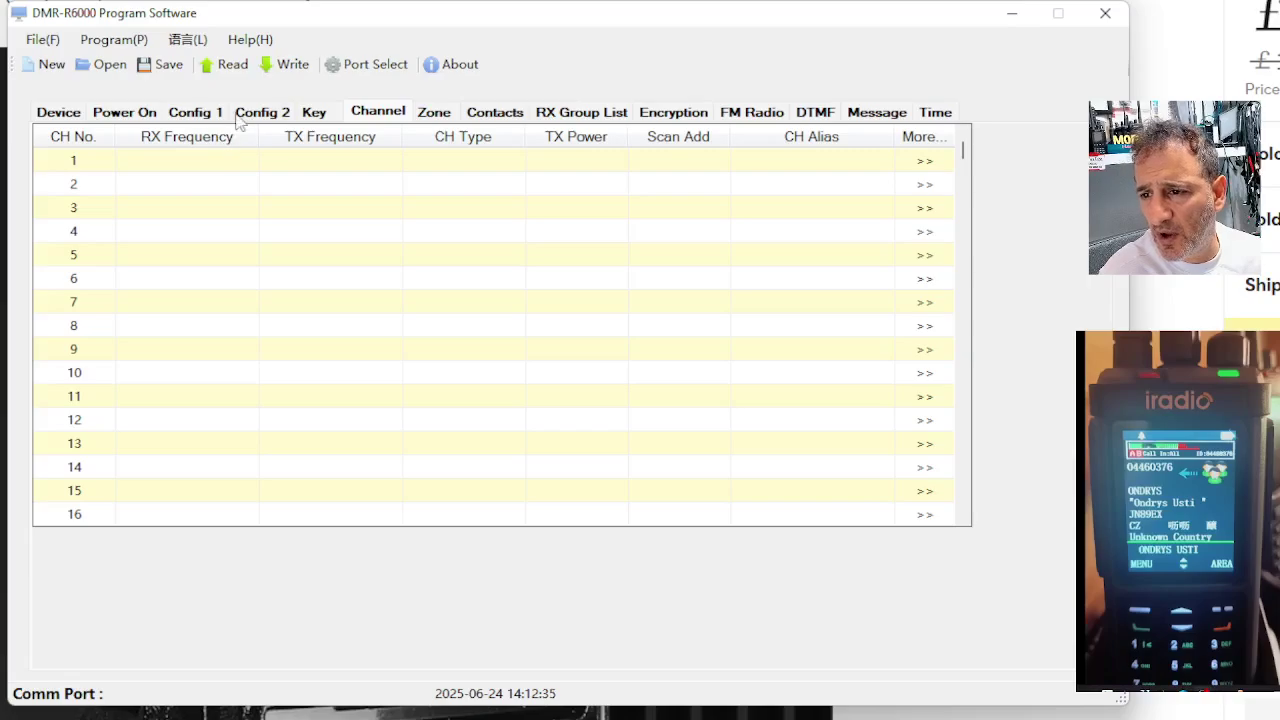
- Browse the radio ID, power-on, basic and audio settings pages to reach key assignments
{"action": "left_click", "coordinate": [60, 112]}
{"action": "left_click", "coordinate": [122, 112]}
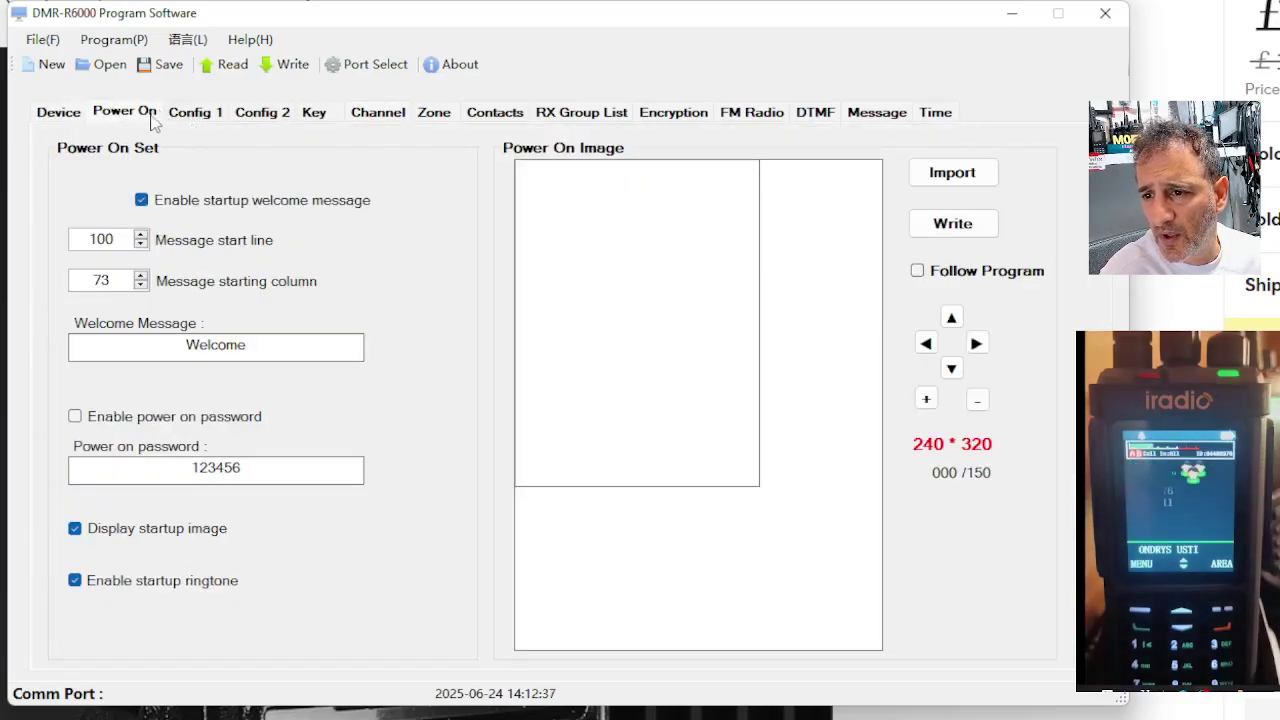
{"action": "left_click", "coordinate": [60, 112]}
{"action": "left_click", "coordinate": [110, 114]}
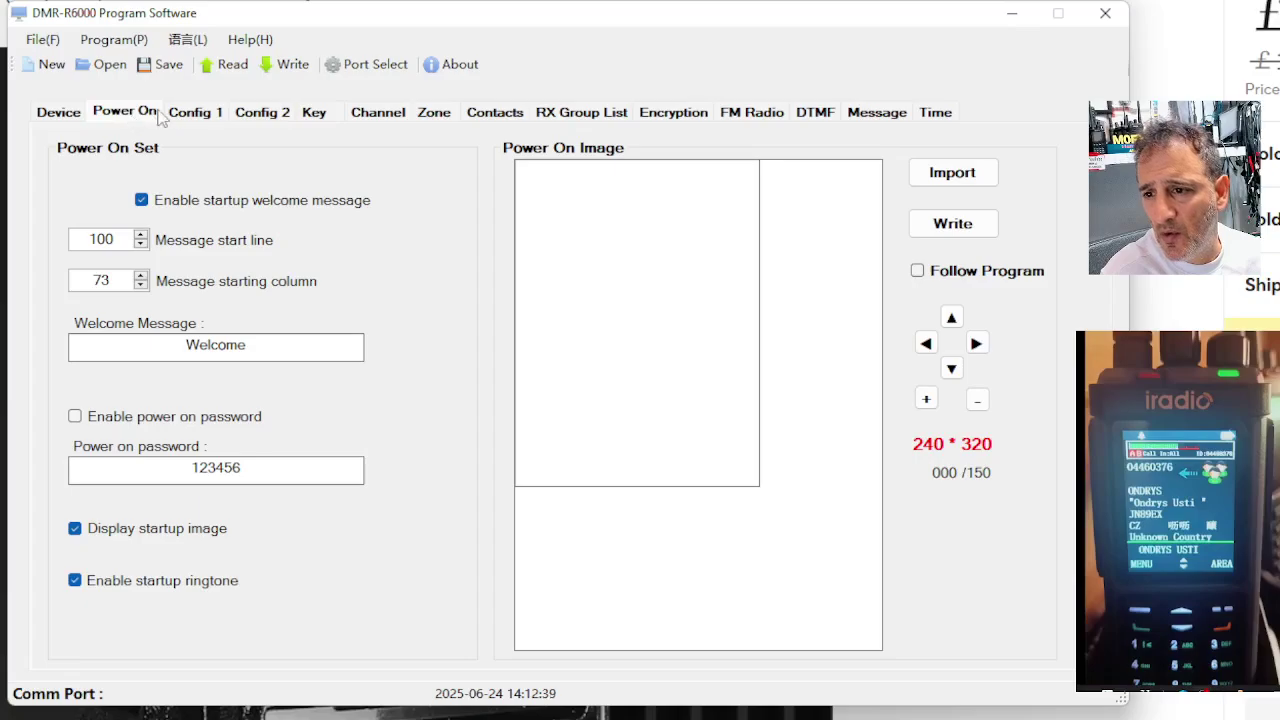
{"action": "left_click", "coordinate": [192, 114]}
{"action": "left_click", "coordinate": [257, 117]}
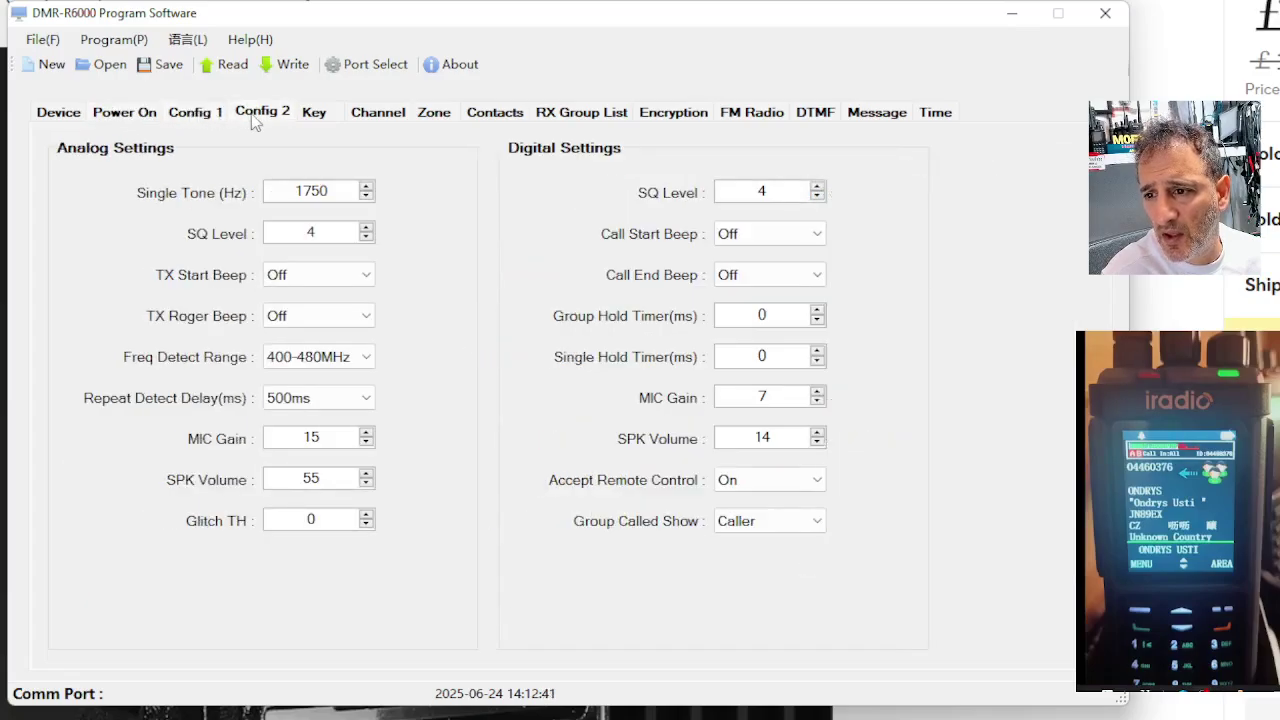
{"action": "left_click", "coordinate": [315, 116]}
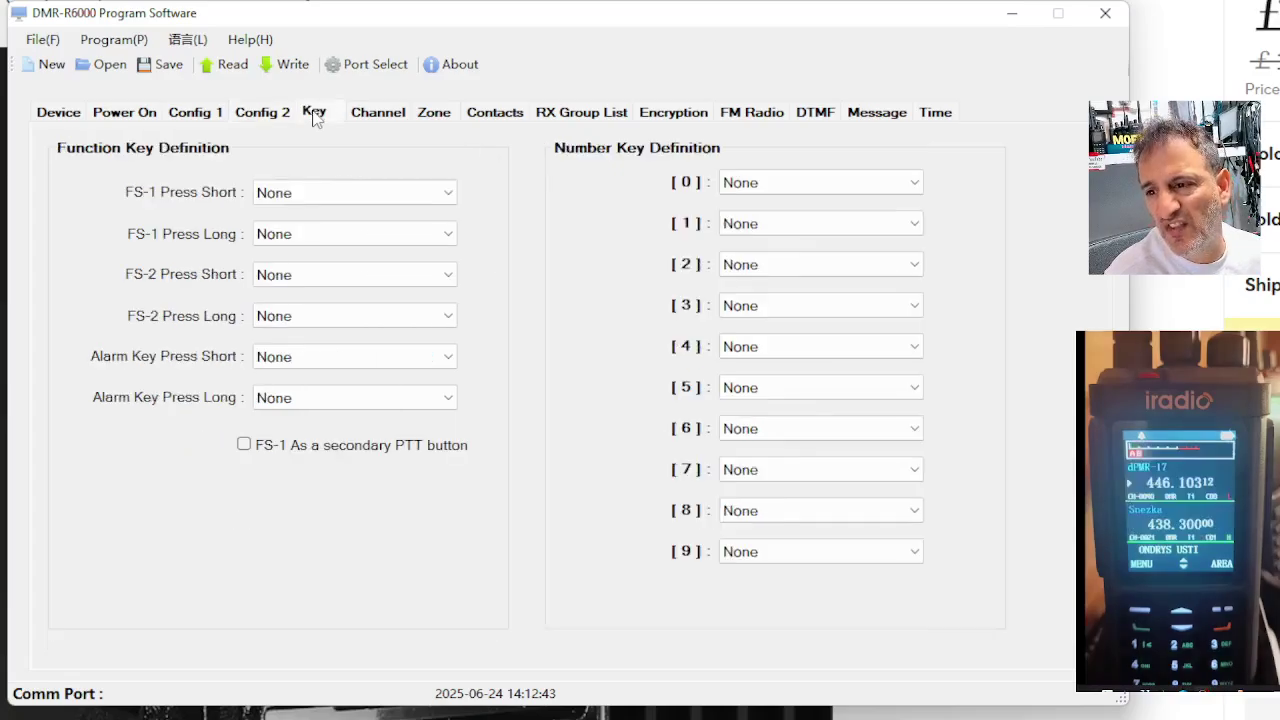
- Set FS-1 short press to H/L Power, and FS-1 long and FS-2 short to Dual Standby
{"action": "left_click", "coordinate": [446, 196]}
{"action": "left_click", "coordinate": [366, 250]}
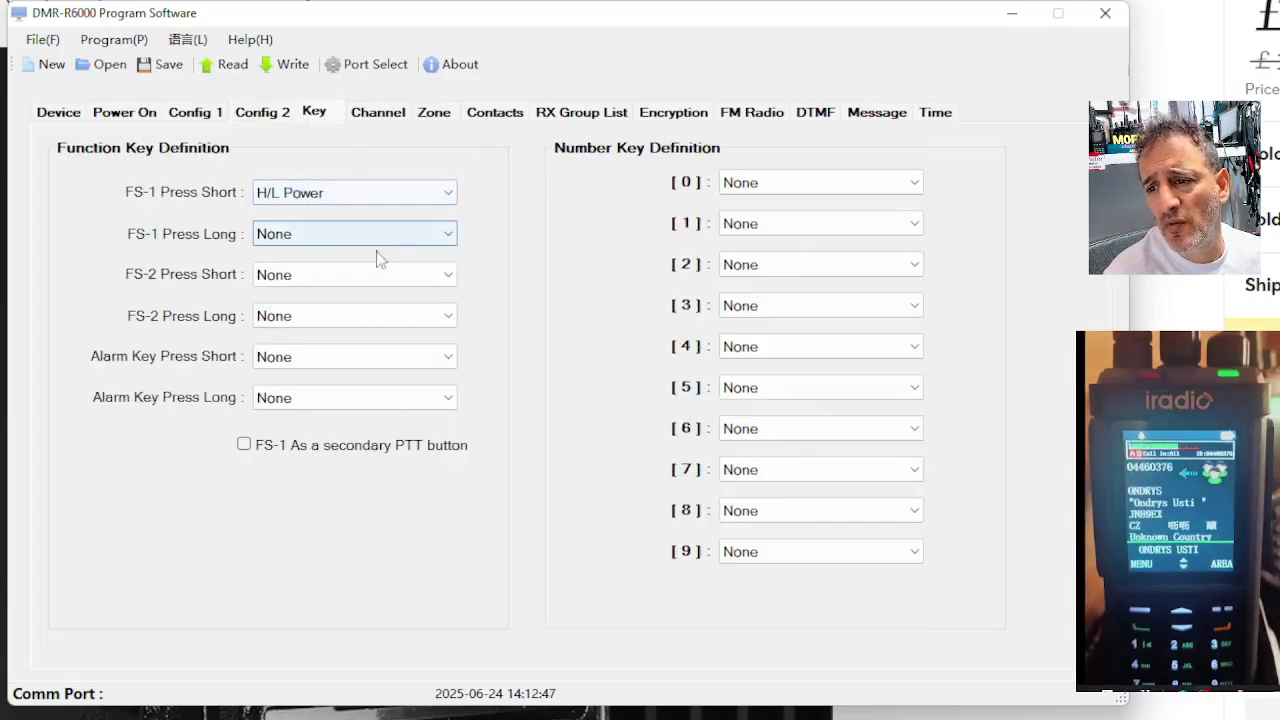
{"action": "left_click", "coordinate": [448, 236]}
{"action": "left_click", "coordinate": [350, 310]}
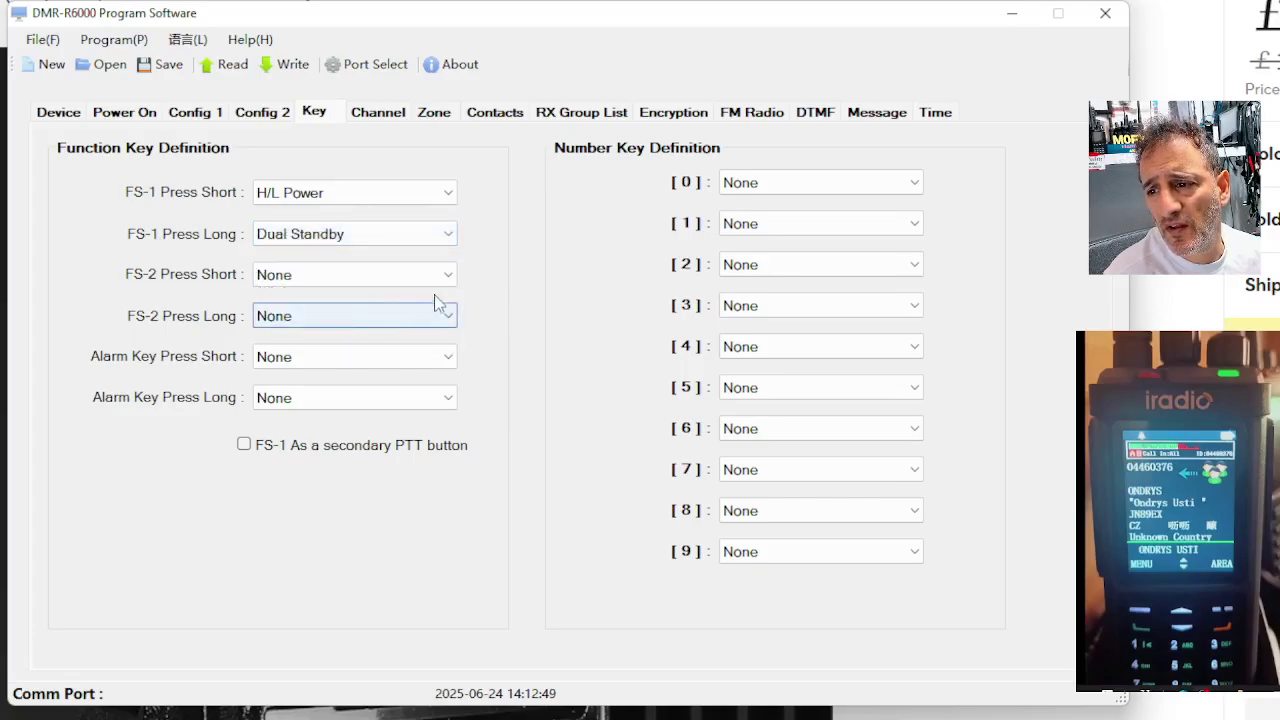
{"action": "left_click", "coordinate": [440, 275]}
{"action": "left_click", "coordinate": [365, 350]}
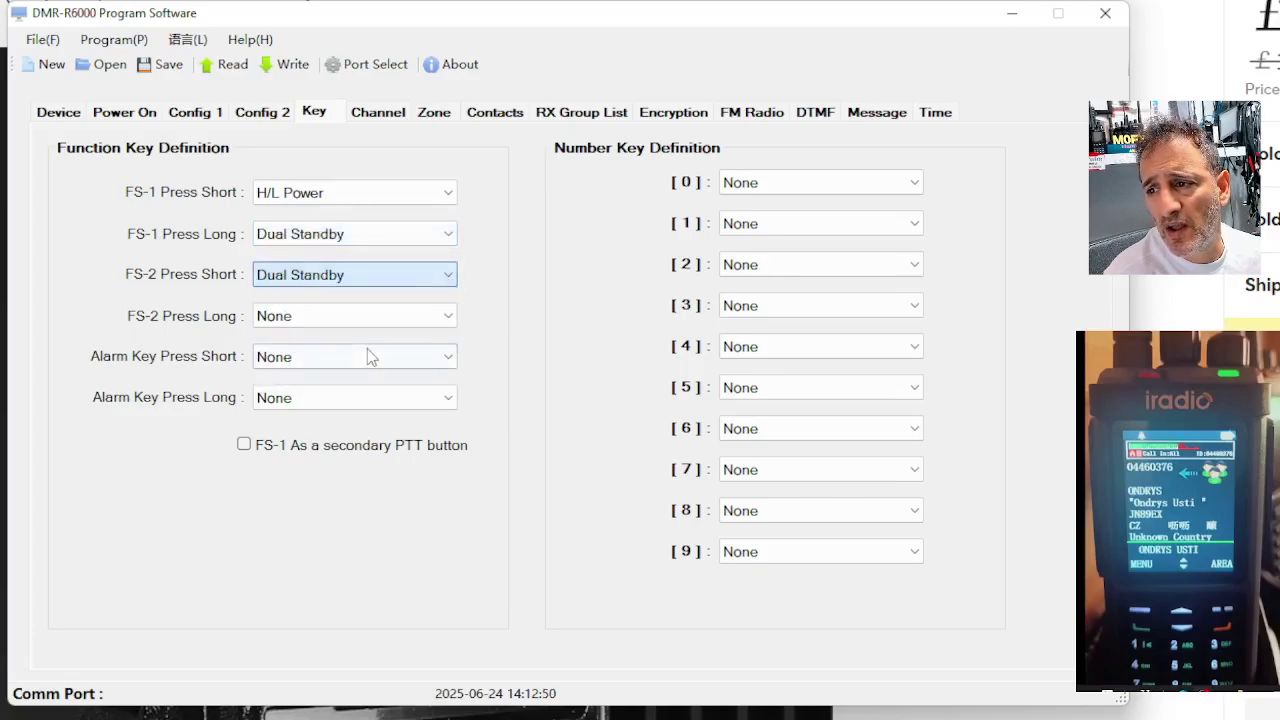
- Assign number keys 4, 7, 5 to H/L Power, 2 and 0 to Dual Standby, 1 to Roger Beep
{"action": "left_click", "coordinate": [900, 352]}
{"action": "left_click", "coordinate": [758, 404]}
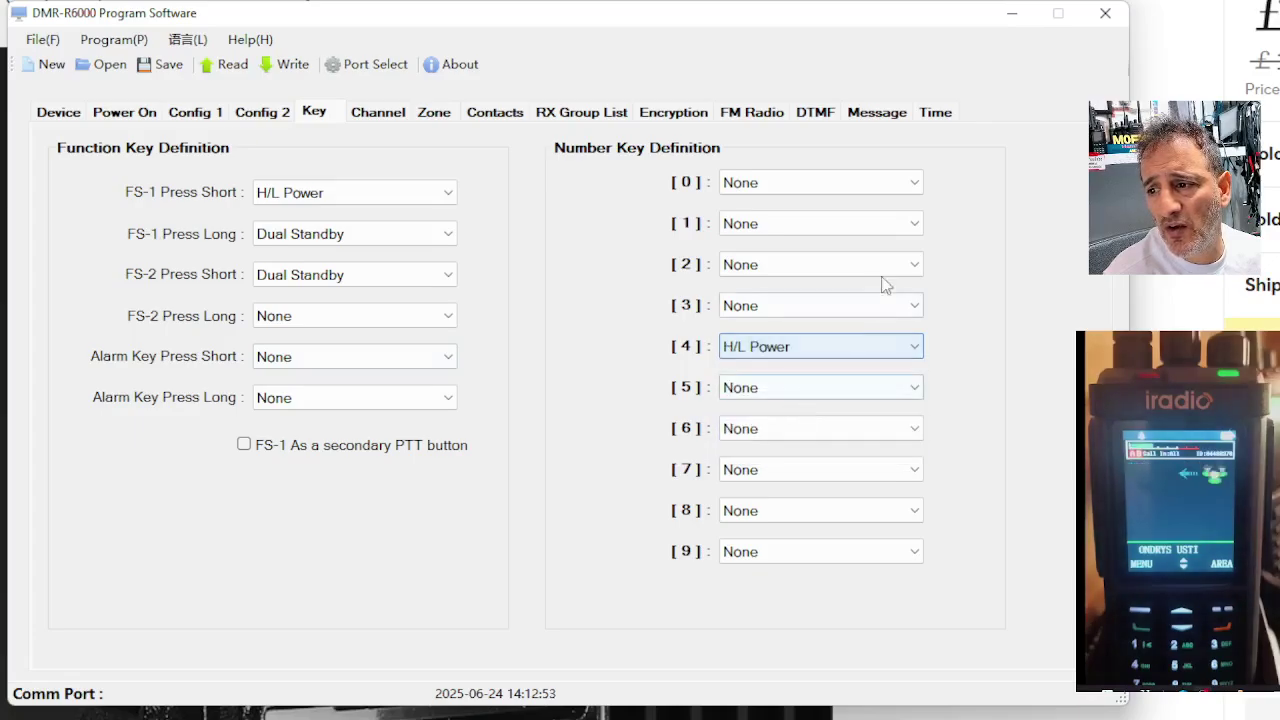
{"action": "left_click", "coordinate": [888, 265]}
{"action": "left_click", "coordinate": [789, 340]}
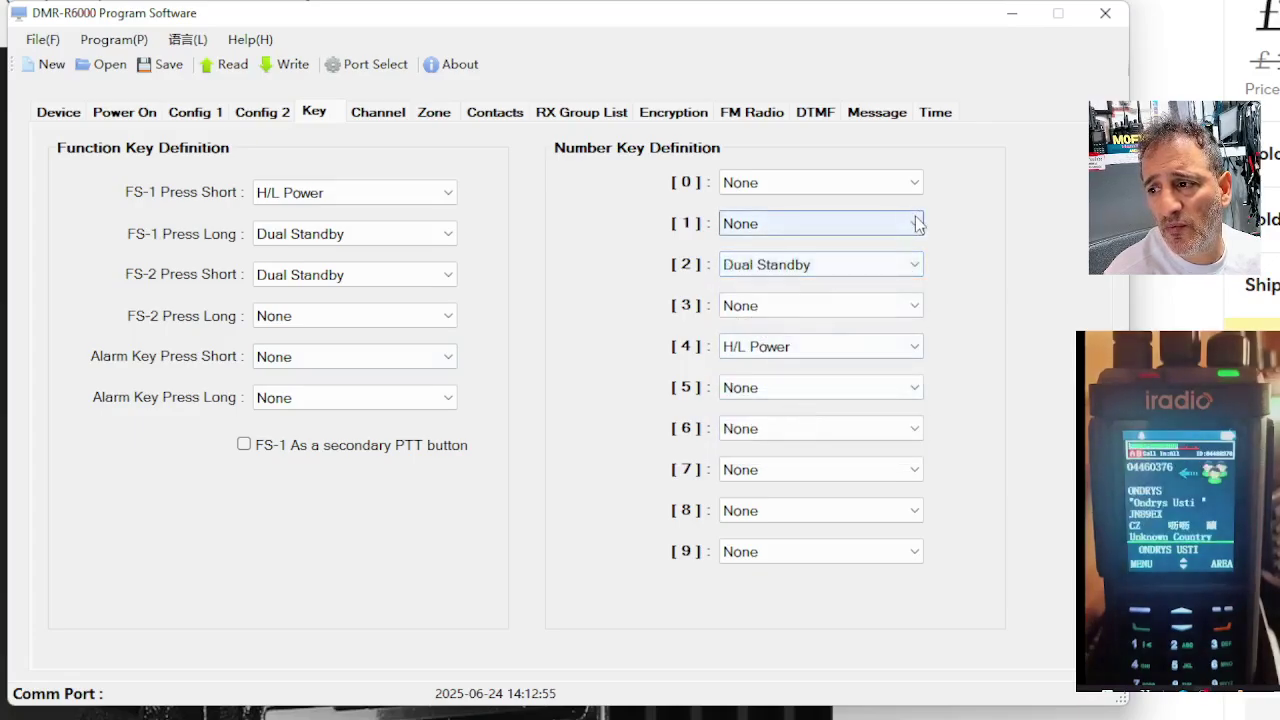
{"action": "left_click", "coordinate": [914, 223]}
{"action": "left_click", "coordinate": [813, 332]}
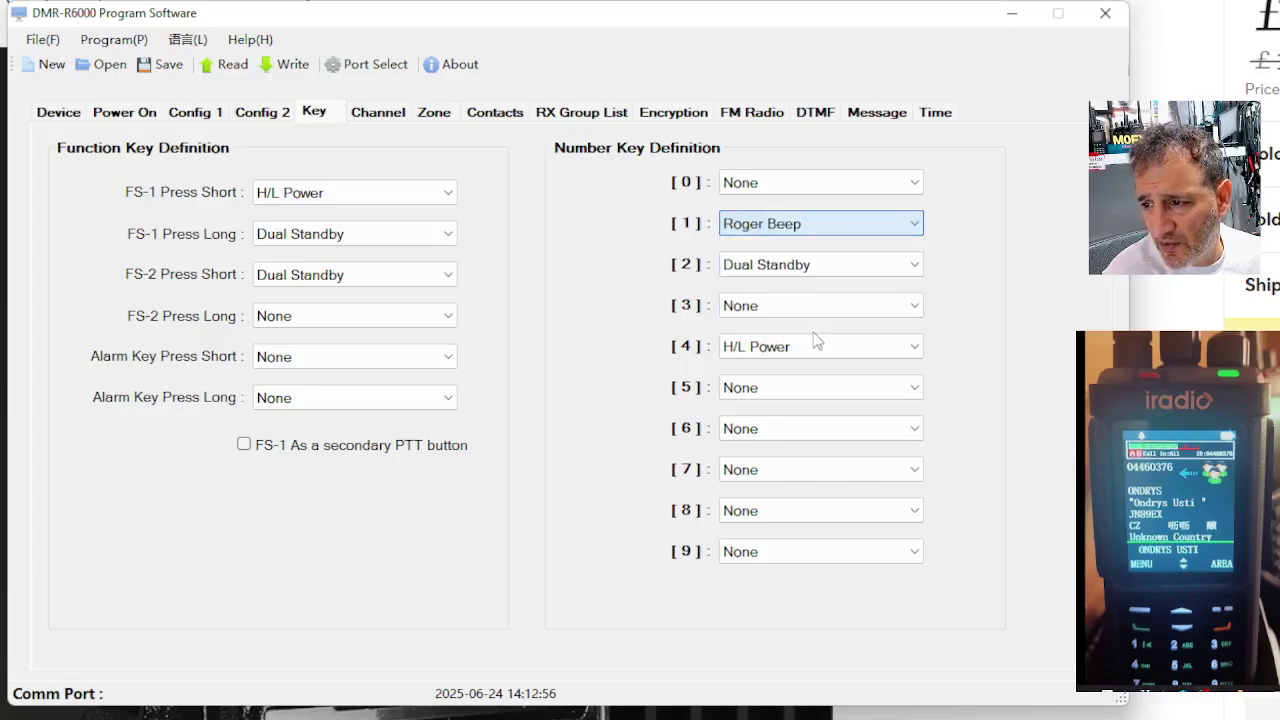
{"action": "left_click", "coordinate": [910, 184]}
{"action": "left_click", "coordinate": [793, 260]}
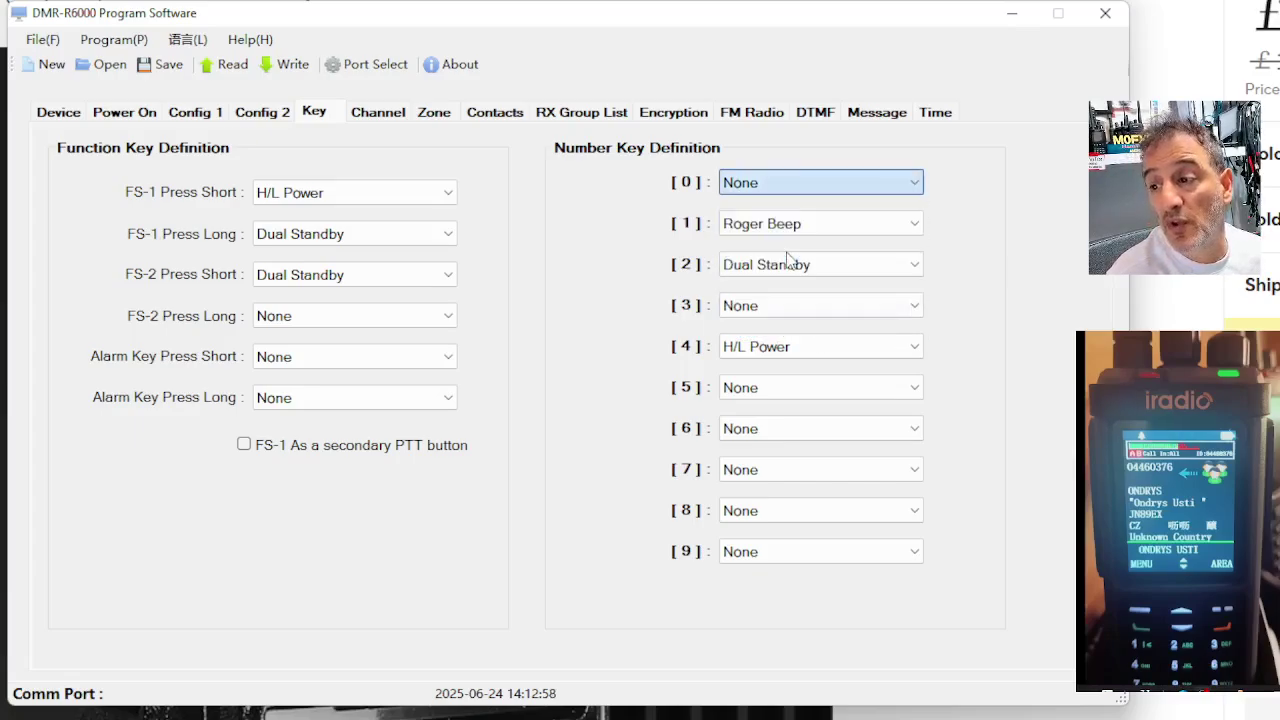
{"action": "left_click", "coordinate": [916, 472]}
{"action": "left_click", "coordinate": [803, 527]}
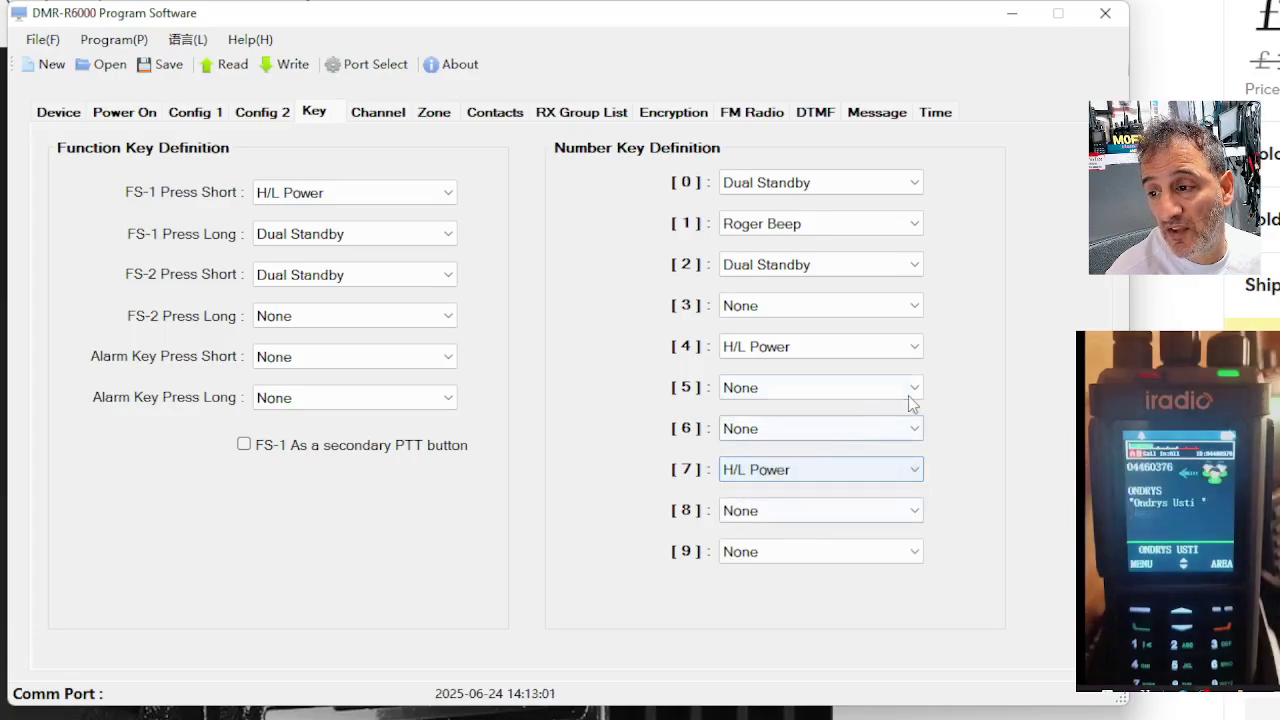
{"action": "left_click", "coordinate": [905, 389]}
{"action": "left_click", "coordinate": [765, 452]}
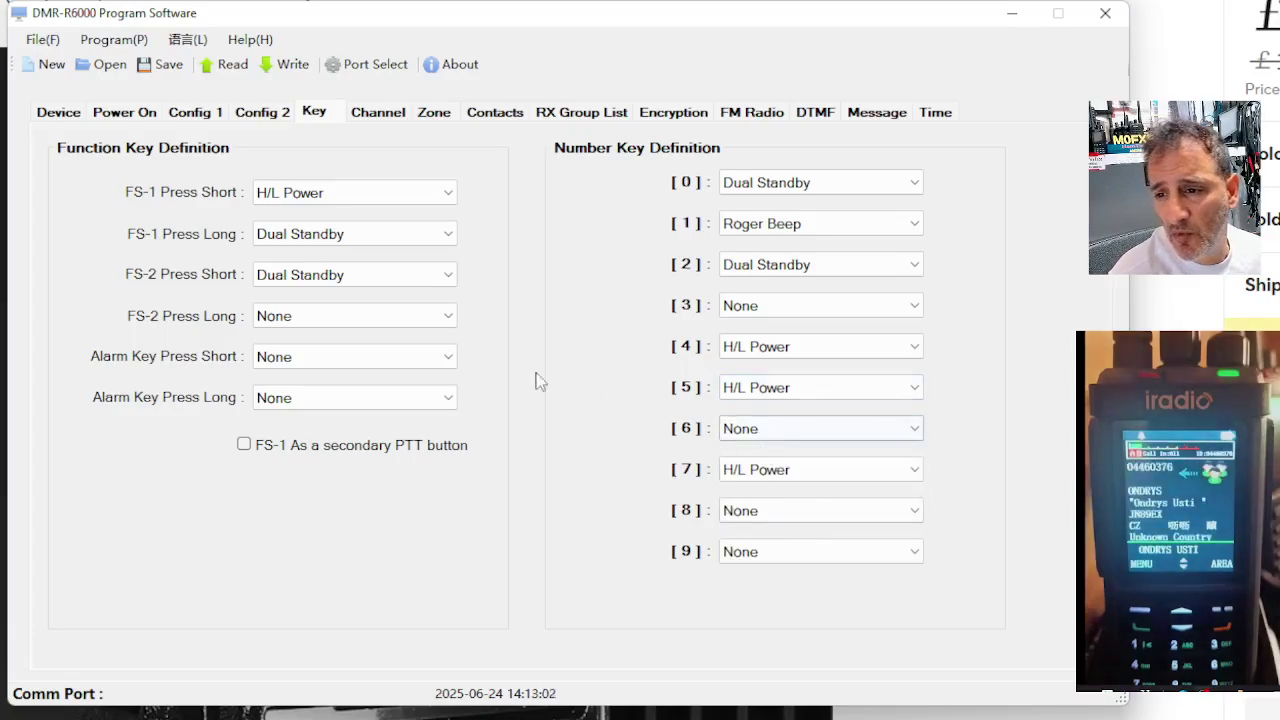
- Set FS-2 long press to H/L Power and return to the channel table
{"action": "left_click", "coordinate": [430, 322]}
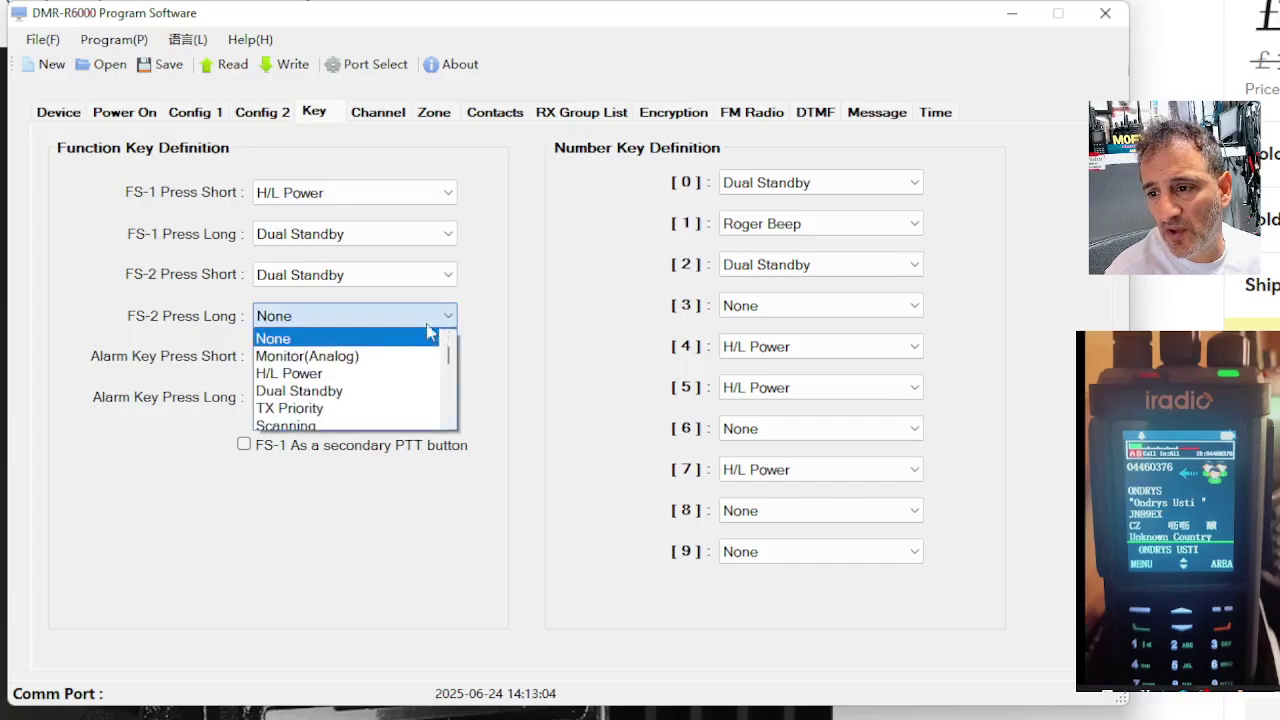
{"action": "left_click", "coordinate": [339, 372]}
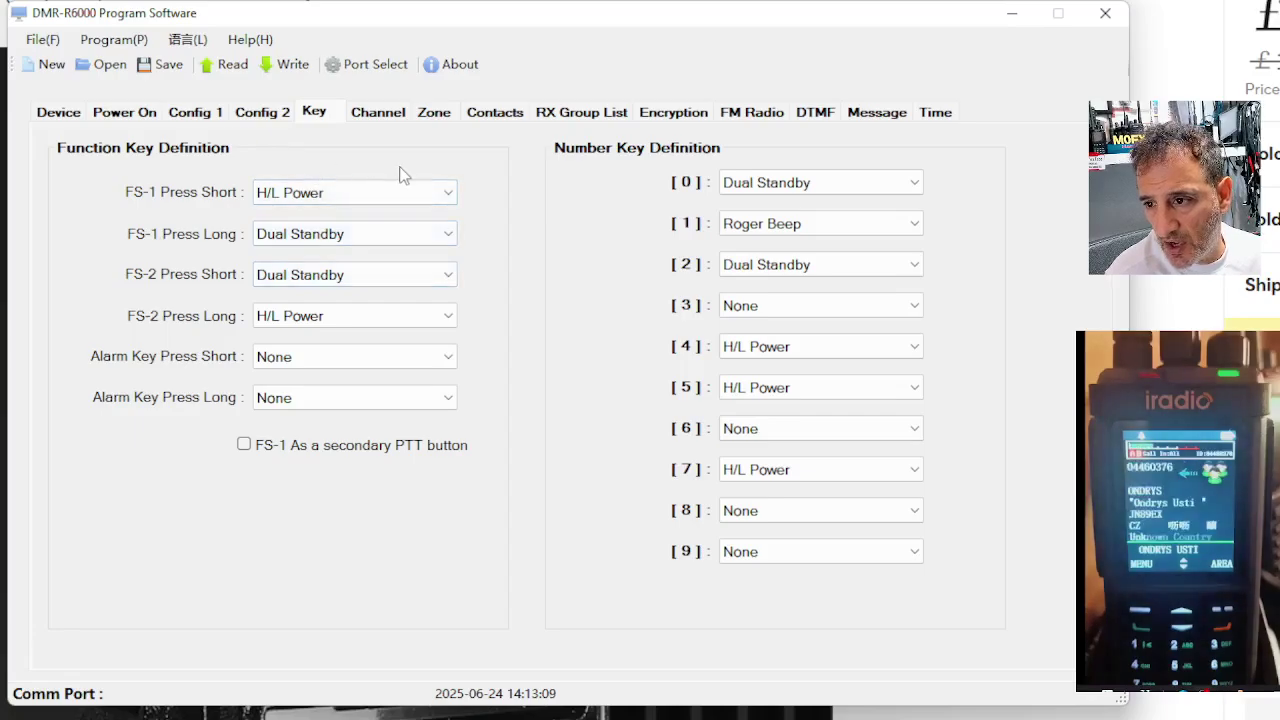
{"action": "left_click", "coordinate": [372, 116]}
{"action": "left_click", "coordinate": [187, 160]}
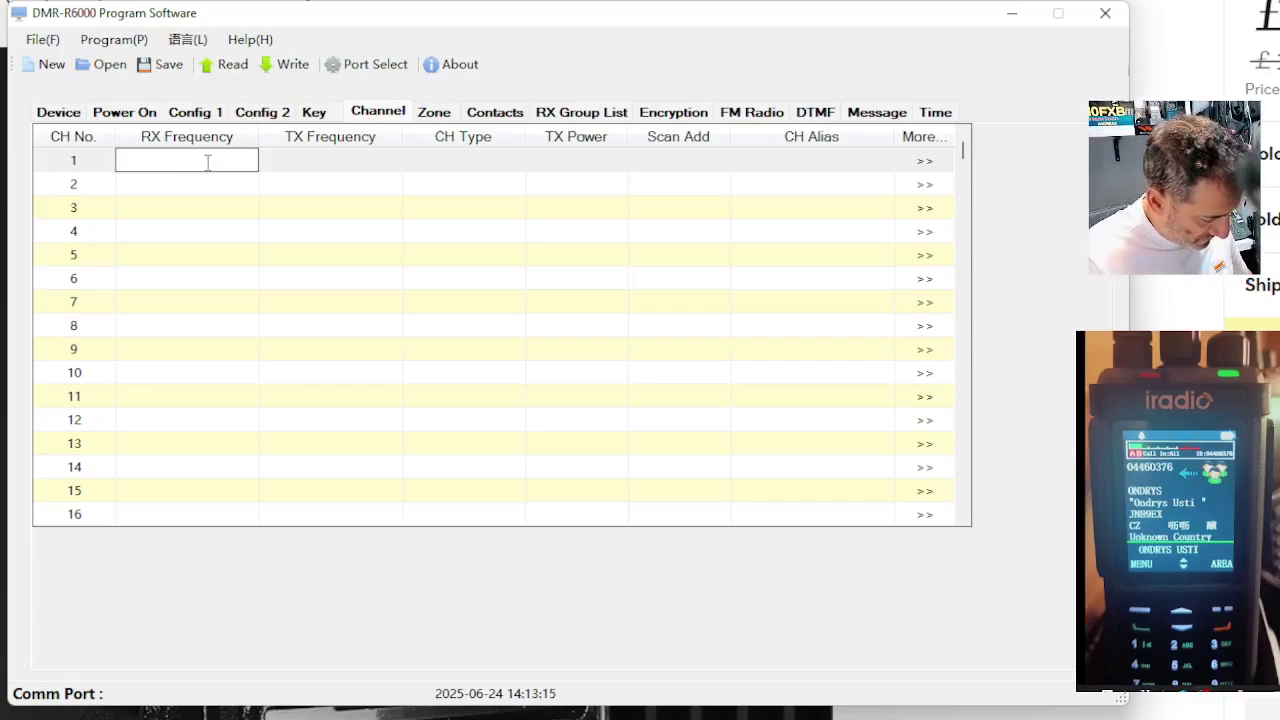
- Enter 431.550 as channel 1's frequency, keep it digital, and name it hotspot
{"action": "type", "text": "431"}
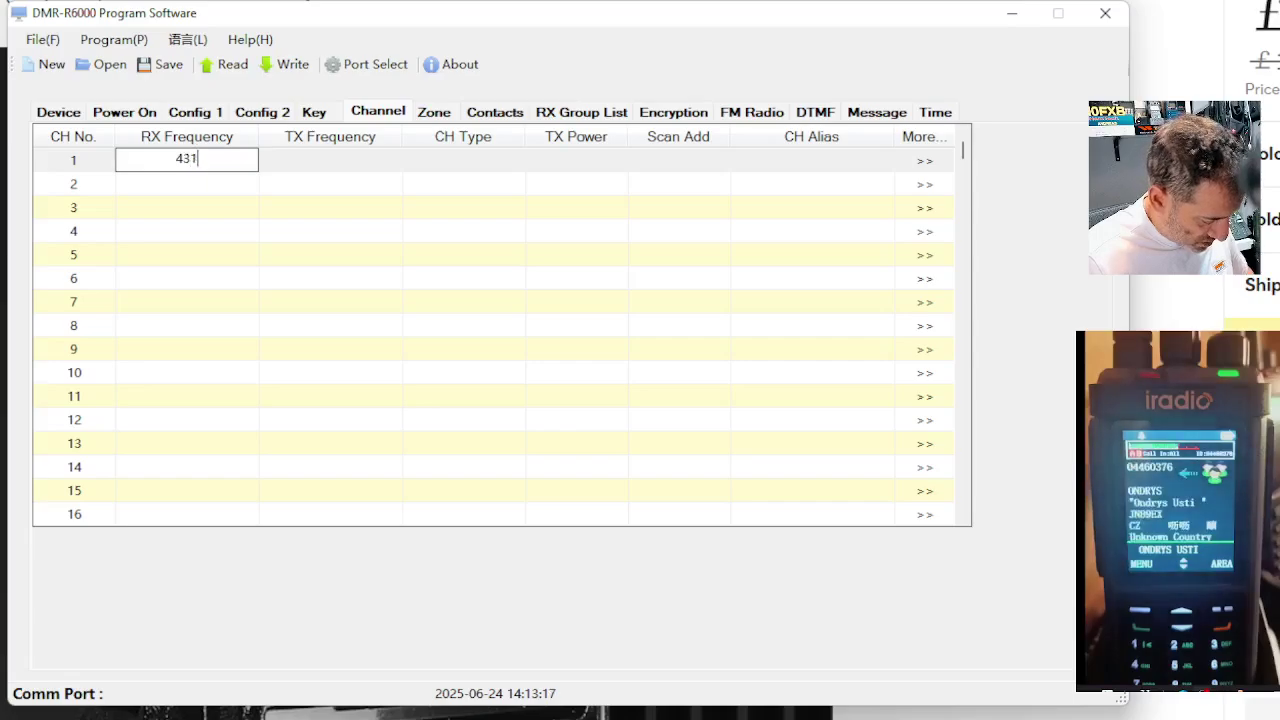
{"action": "type", "text": ".55"}
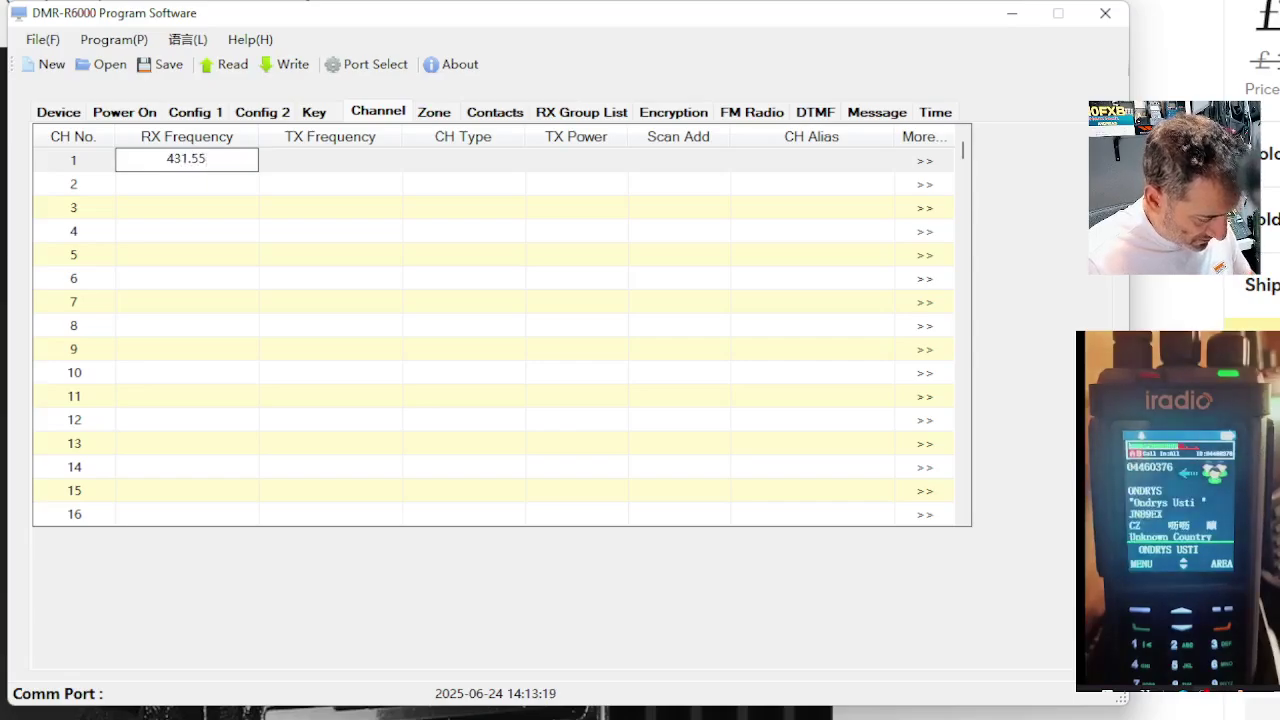
{"action": "type", "text": "0"}
{"action": "left_click", "coordinate": [292, 172]}
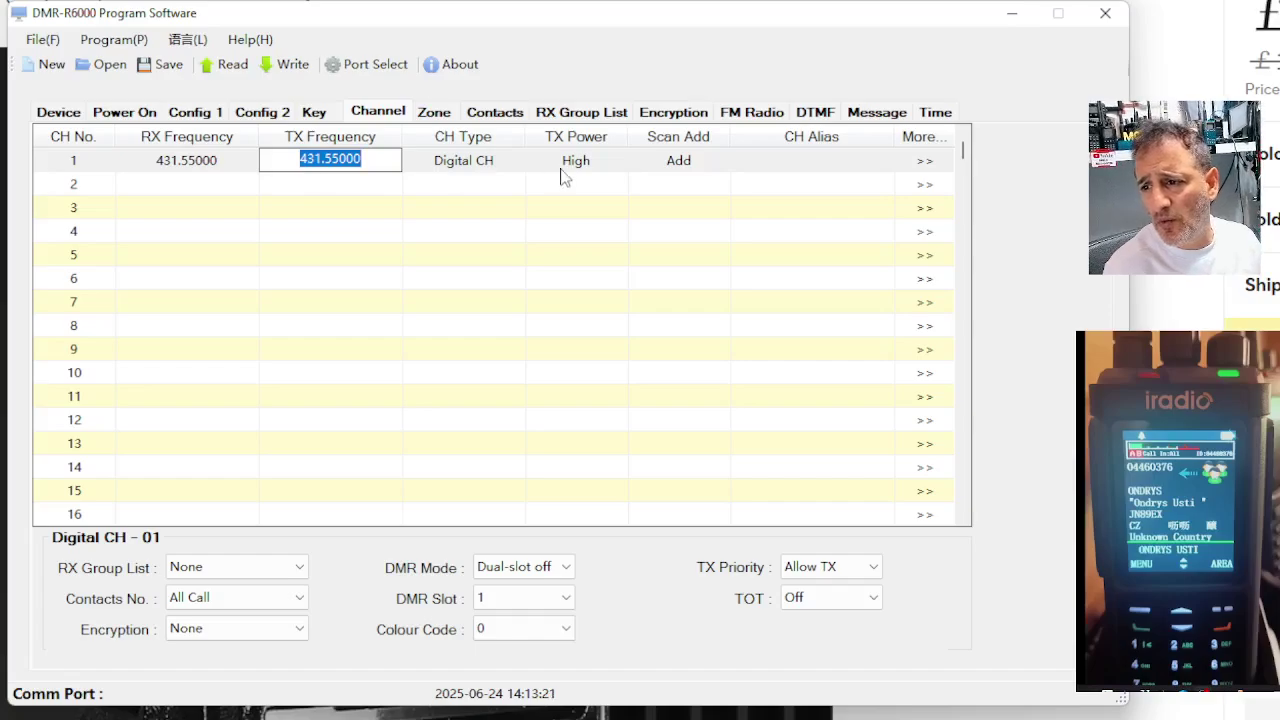
{"action": "left_click", "coordinate": [511, 161]}
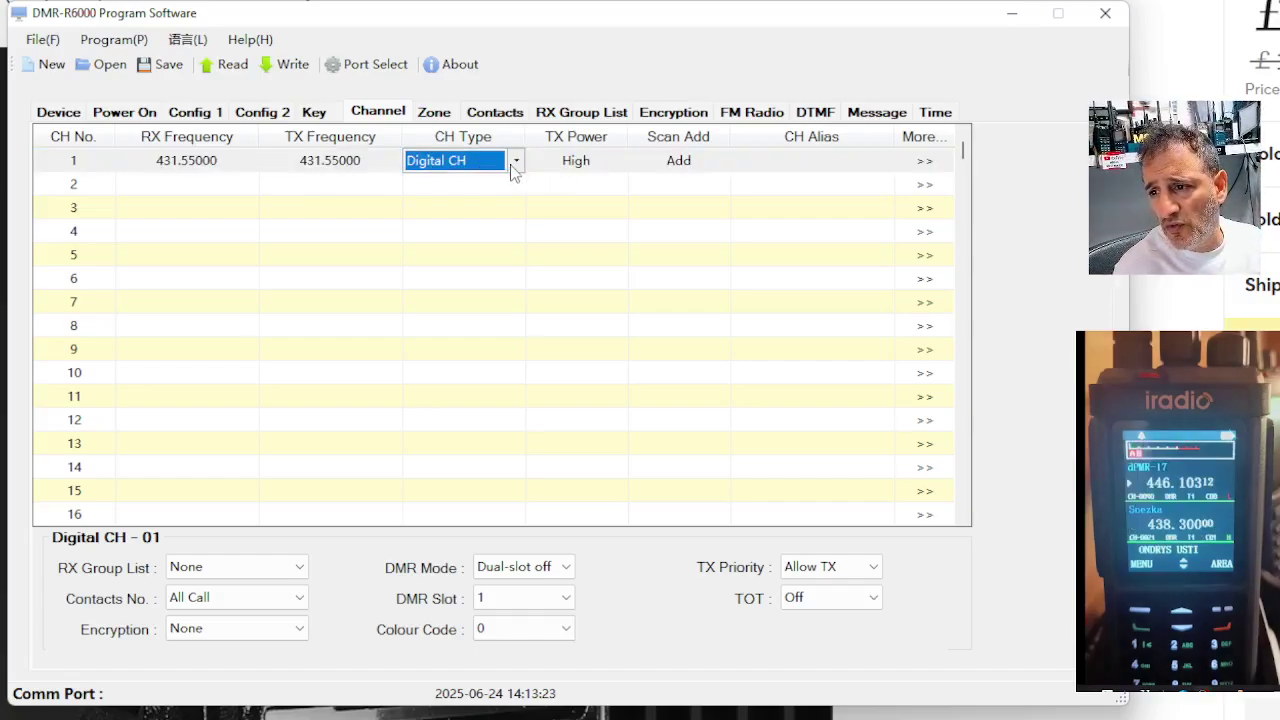
{"action": "left_click", "coordinate": [511, 161]}
{"action": "left_click", "coordinate": [511, 161]}
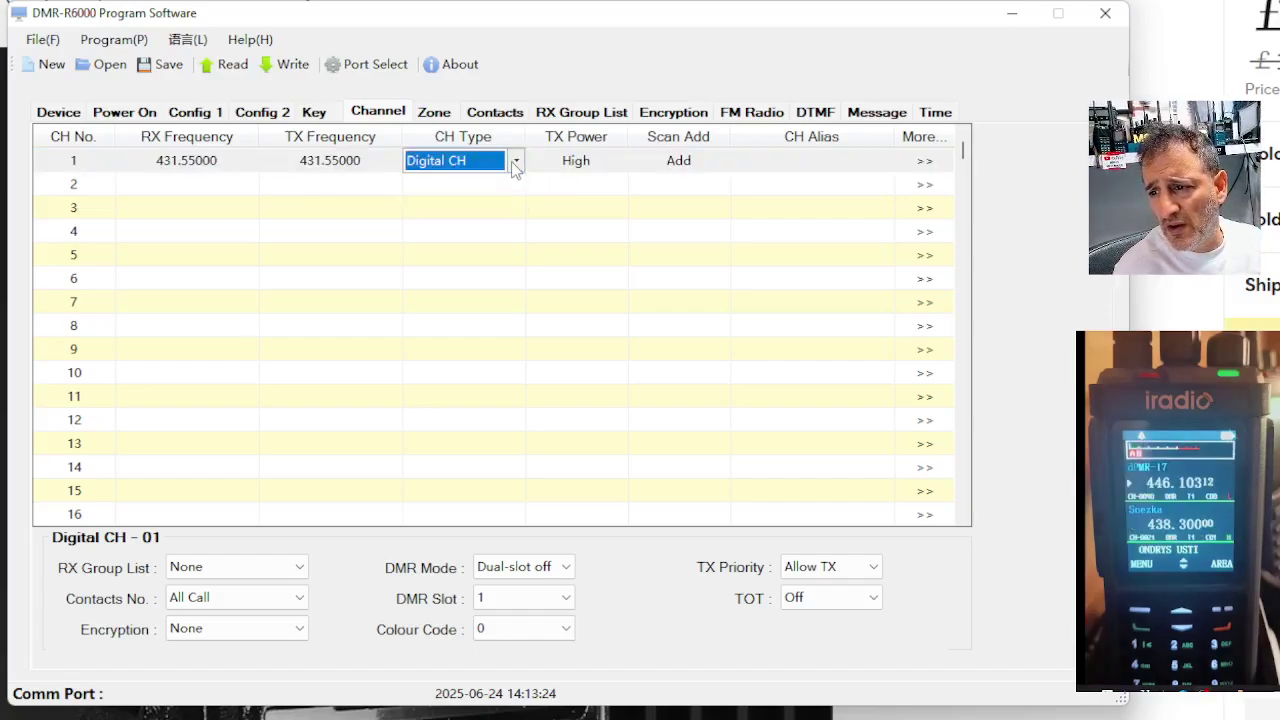
{"action": "left_click", "coordinate": [804, 160]}
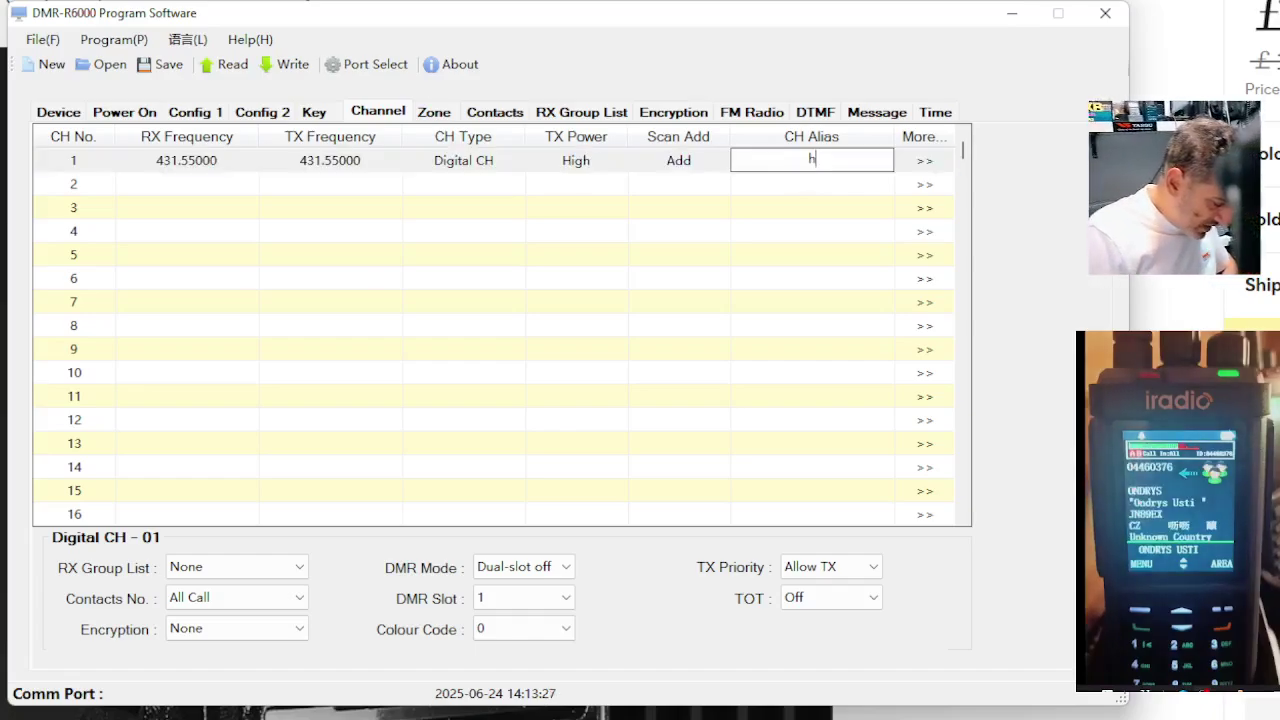
{"action": "type", "text": "hotspot"}
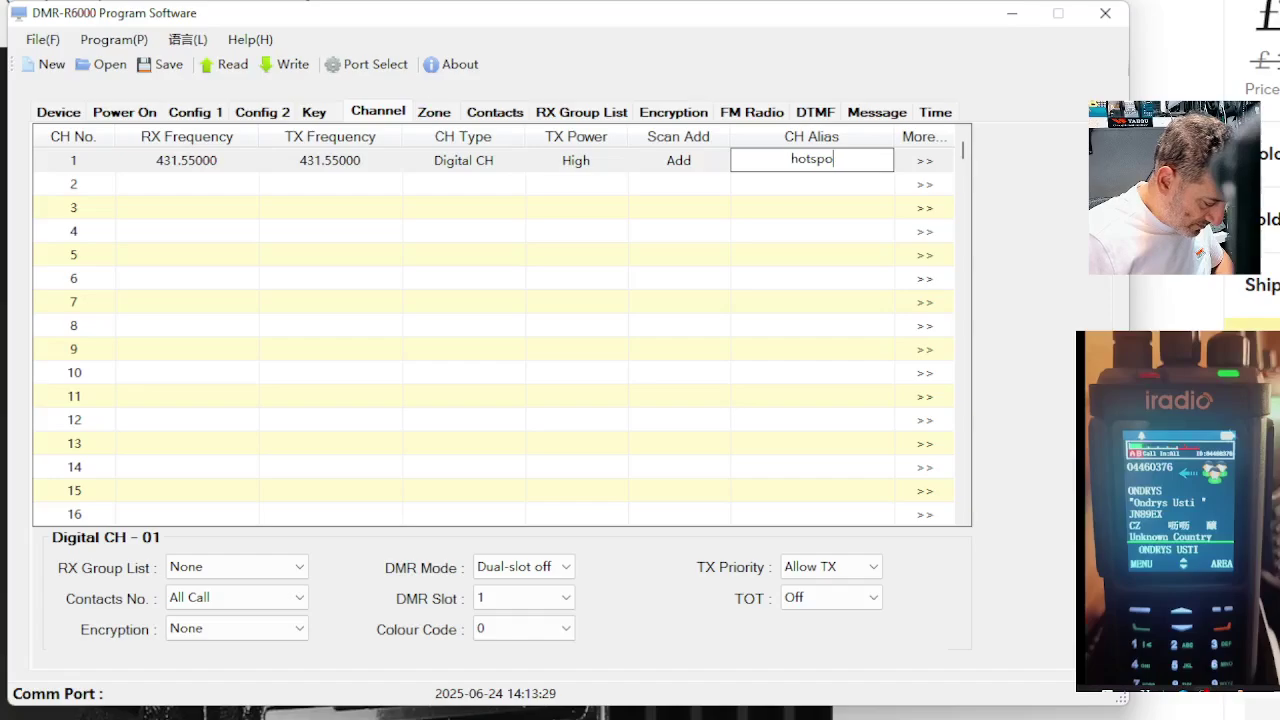
{"action": "left_click", "coordinate": [925, 163]}
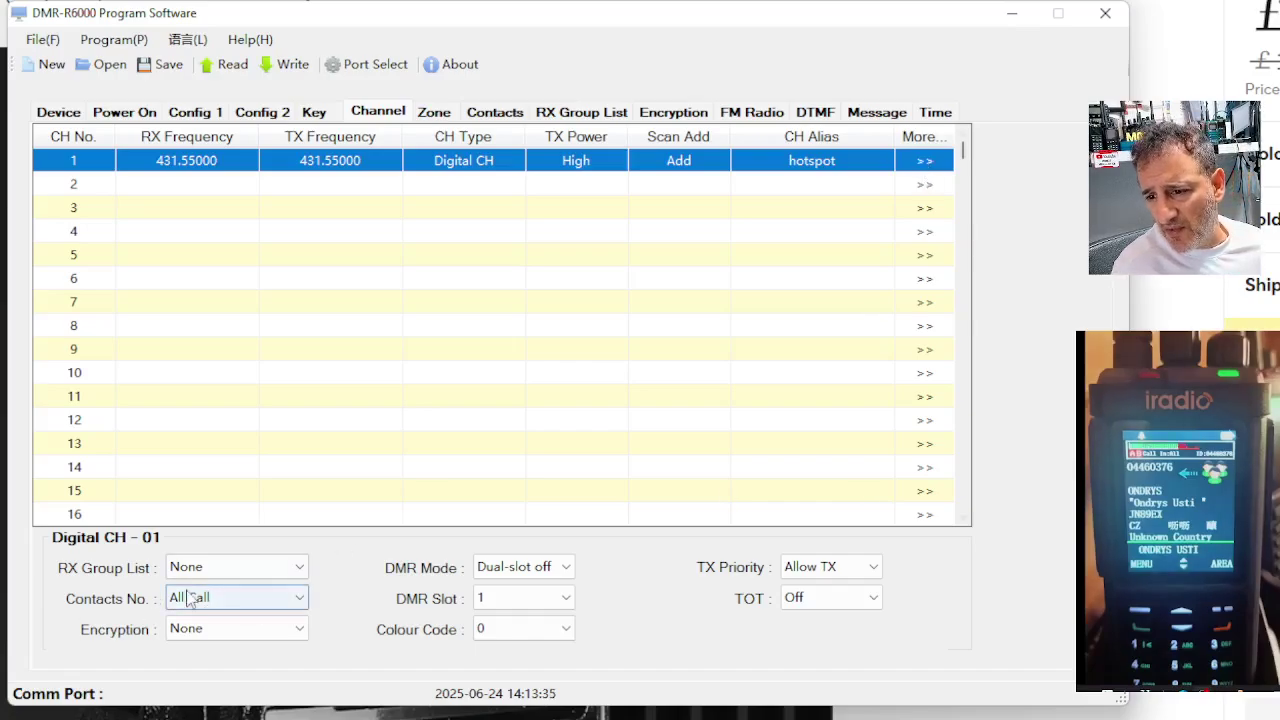
- Leave channel 1's RX group list as None and its contact as All Call
{"action": "left_click", "coordinate": [302, 570]}
{"action": "left_click", "coordinate": [304, 571]}
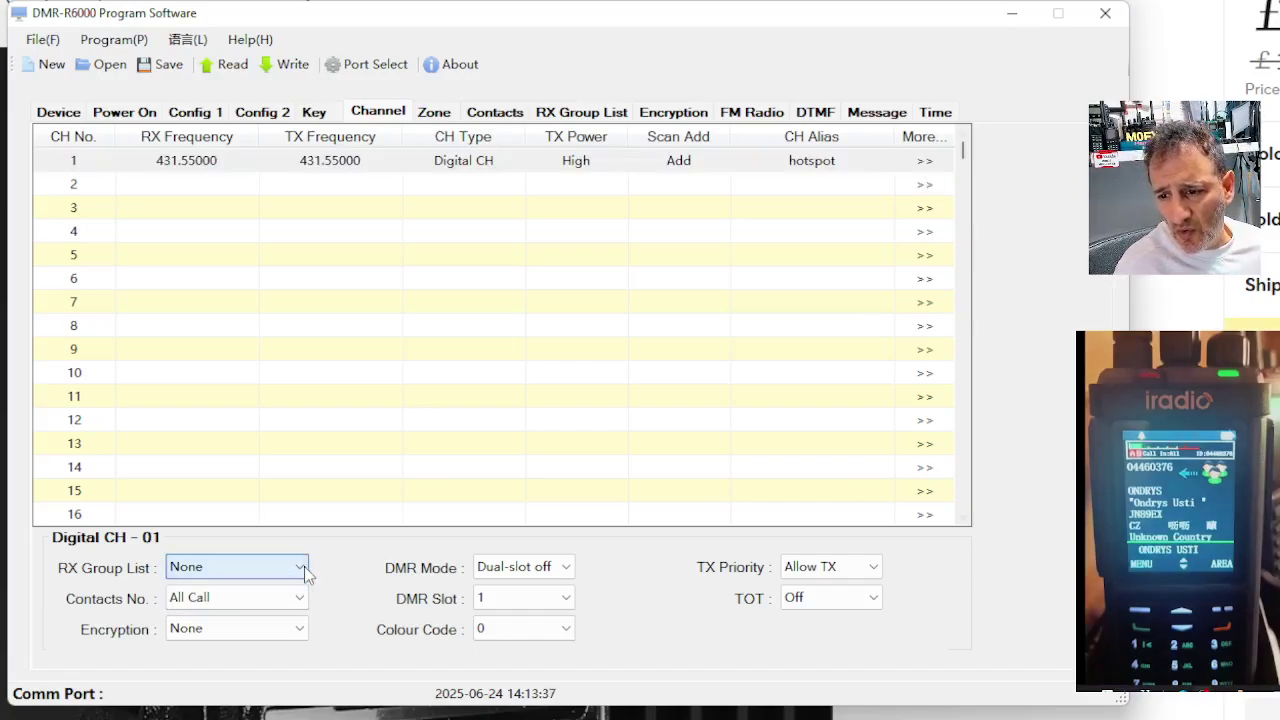
{"action": "left_click", "coordinate": [306, 572]}
{"action": "left_click", "coordinate": [305, 572]}
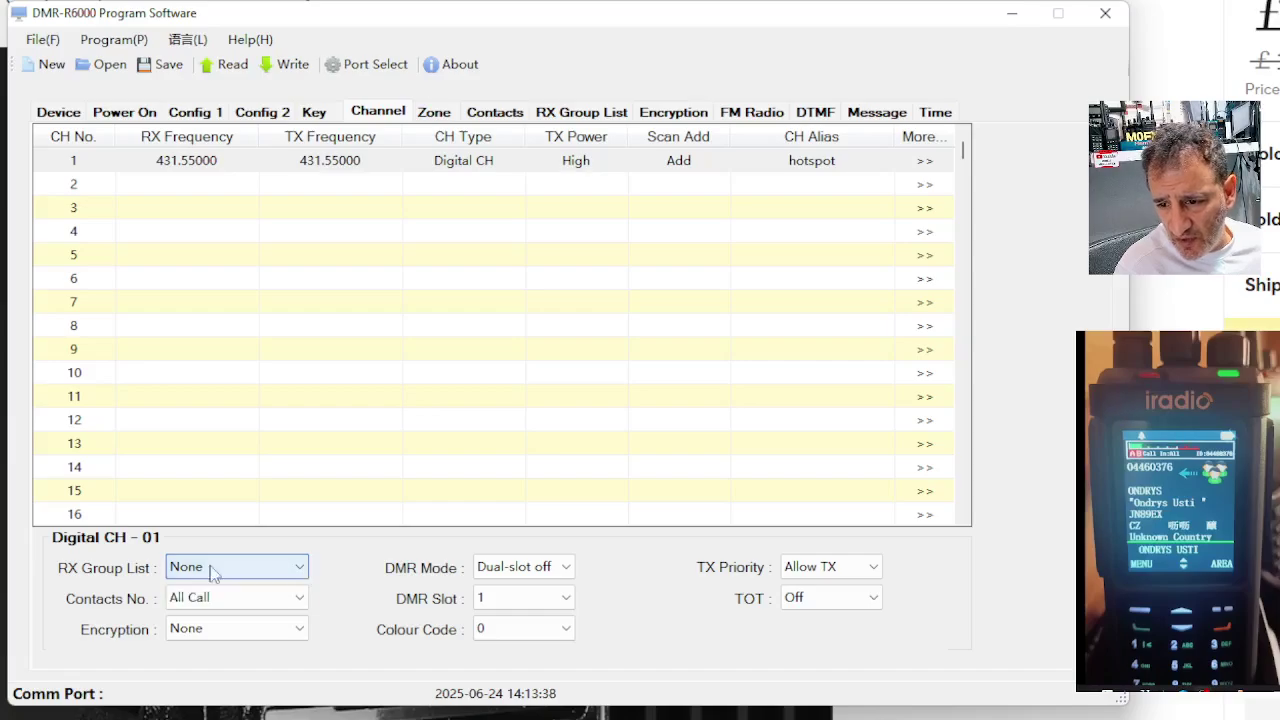
{"action": "left_click", "coordinate": [305, 572]}
{"action": "left_click", "coordinate": [305, 570]}
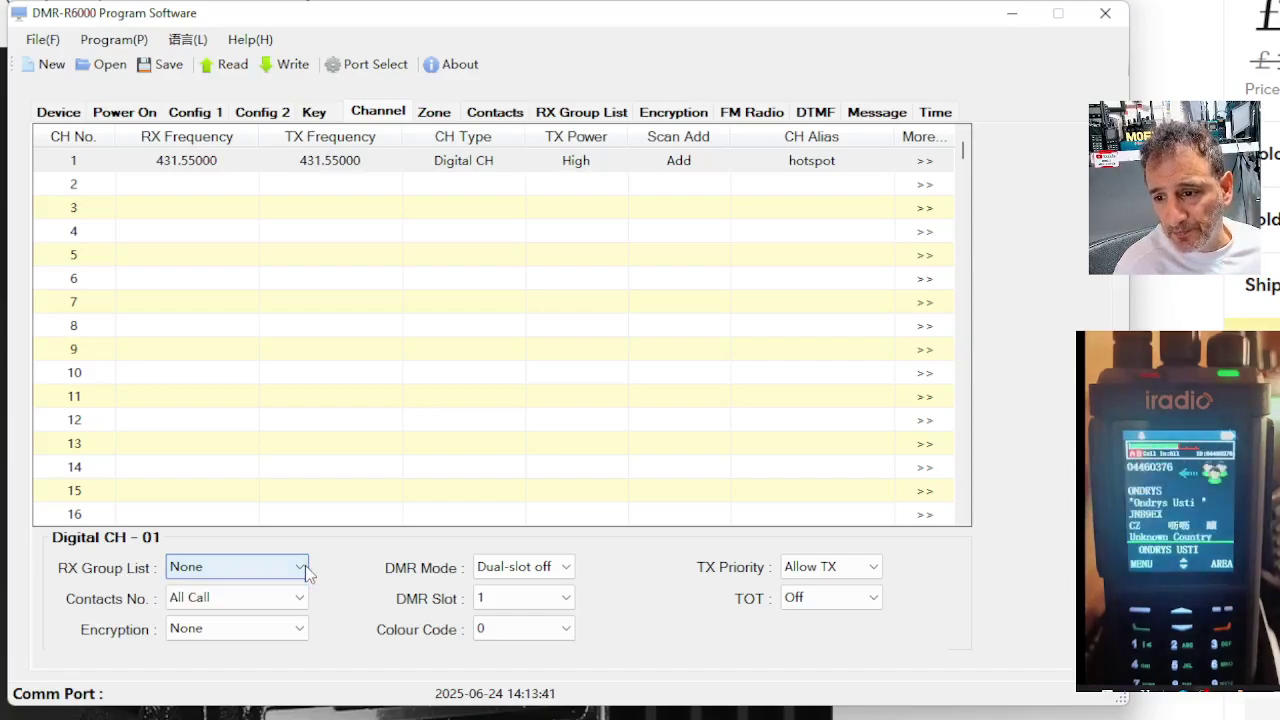
{"action": "left_click", "coordinate": [301, 600]}
{"action": "left_click", "coordinate": [303, 603]}
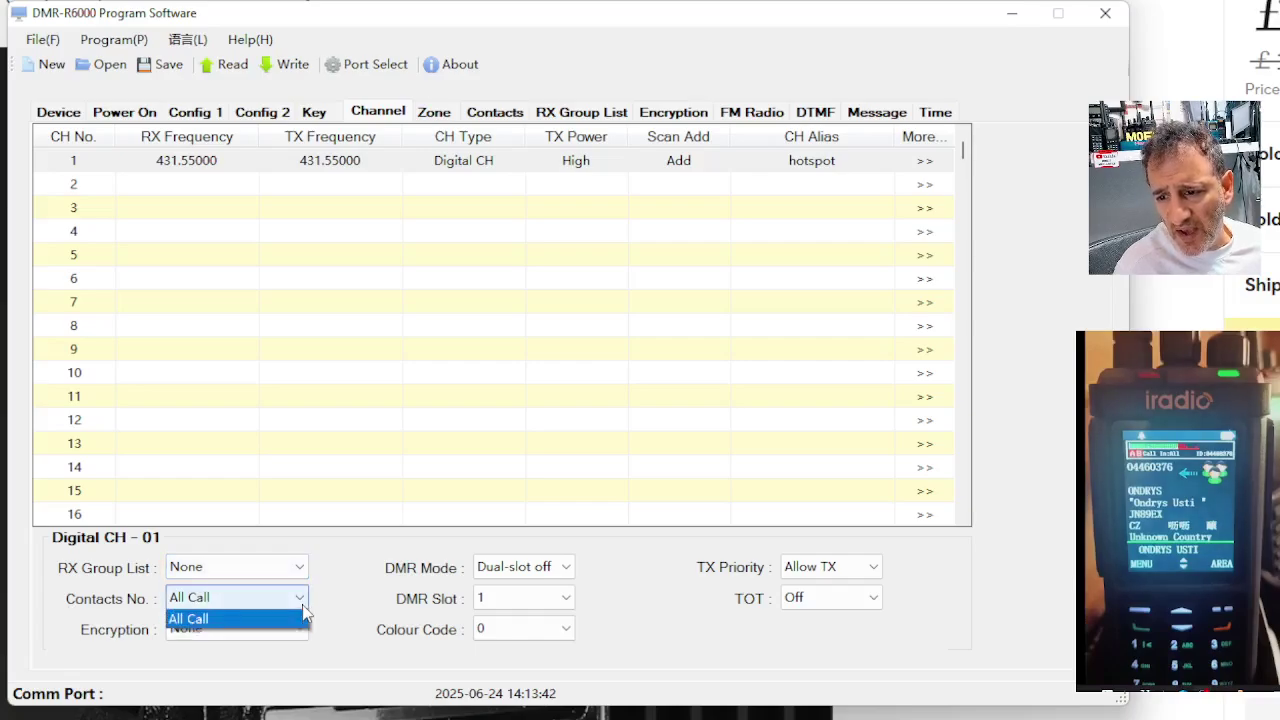
{"action": "left_click", "coordinate": [292, 616]}
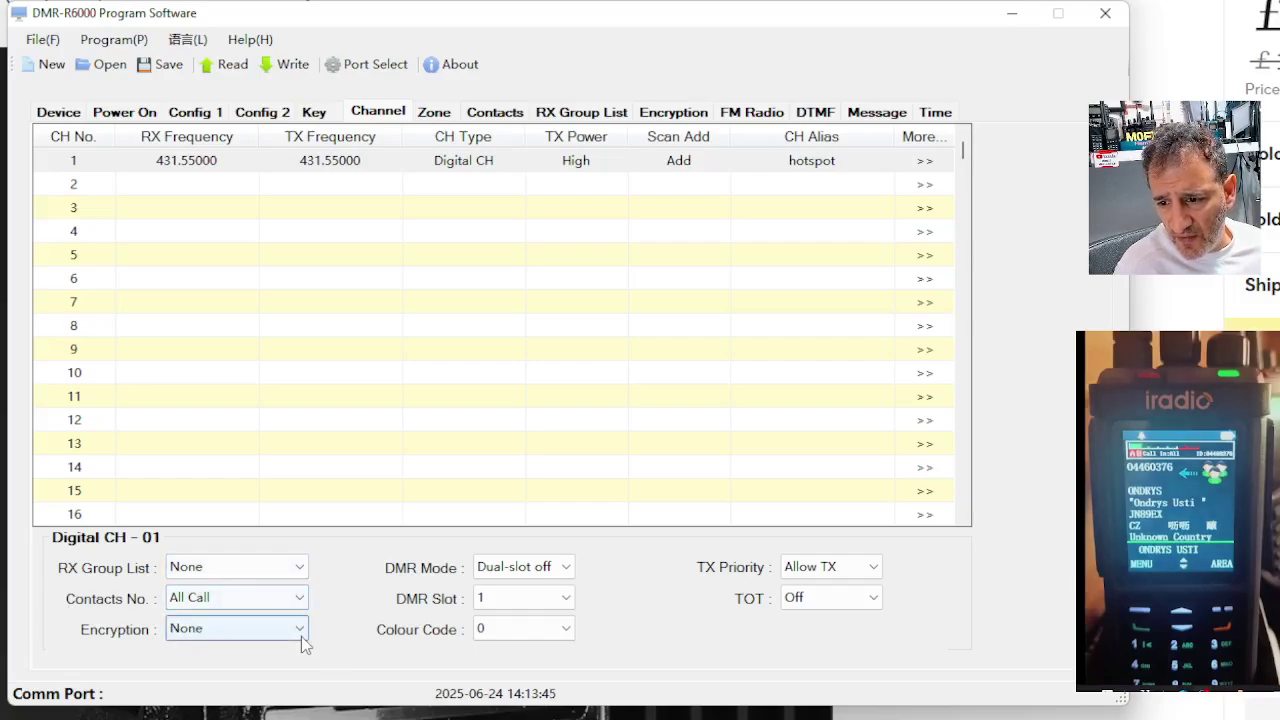
- Set channel 1 to colour code 1 and time slot 2, keeping DMR mode Dual-slot off
{"action": "left_click", "coordinate": [550, 600]}
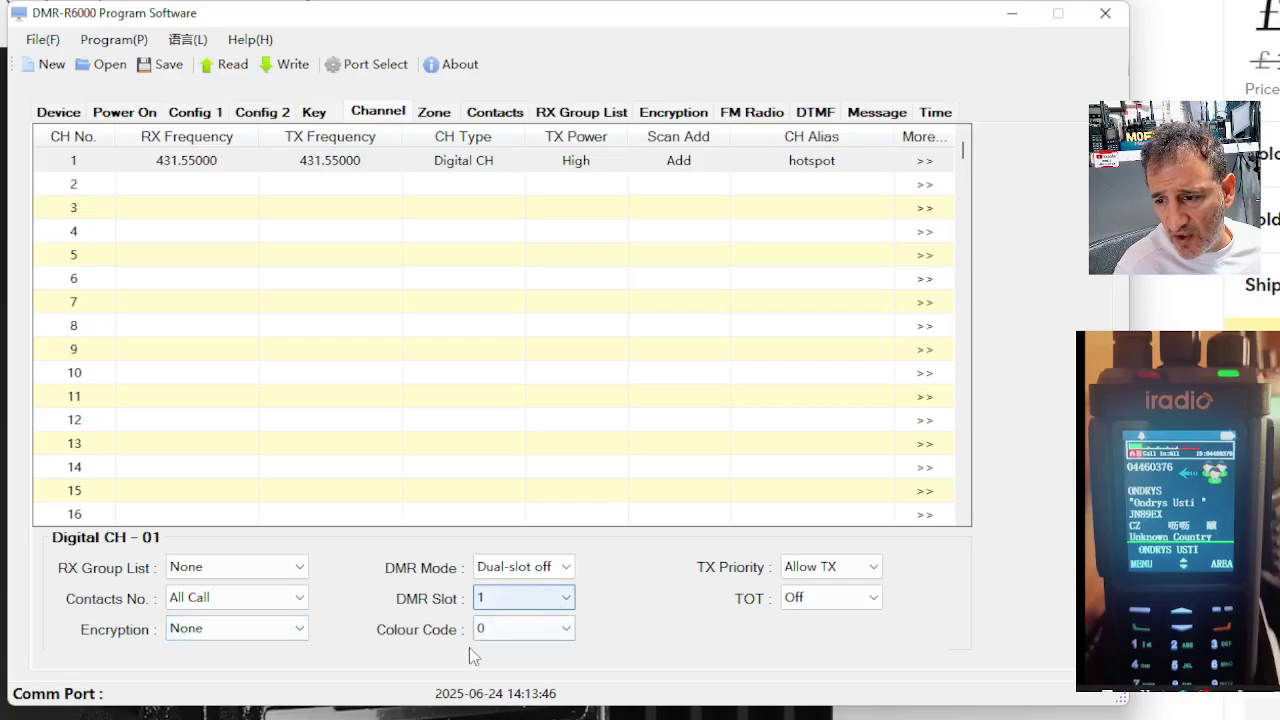
{"action": "left_click", "coordinate": [566, 629]}
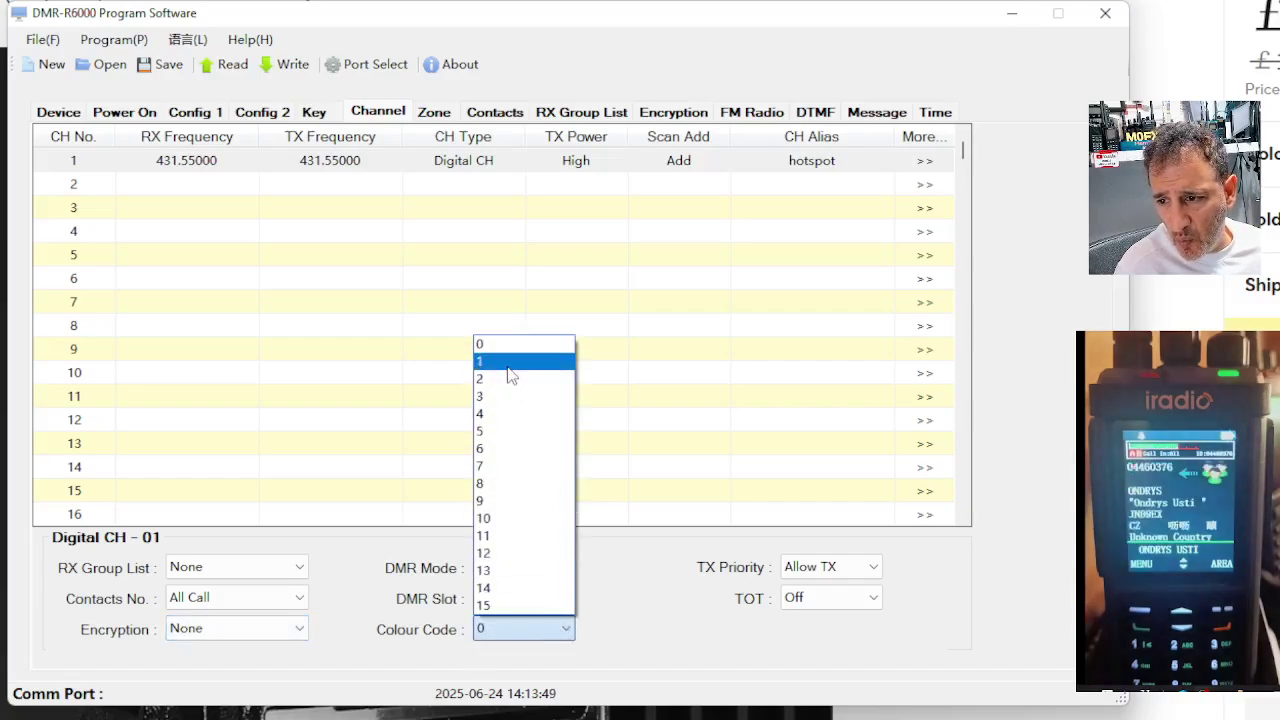
{"action": "left_click", "coordinate": [510, 362]}
{"action": "left_click", "coordinate": [567, 600]}
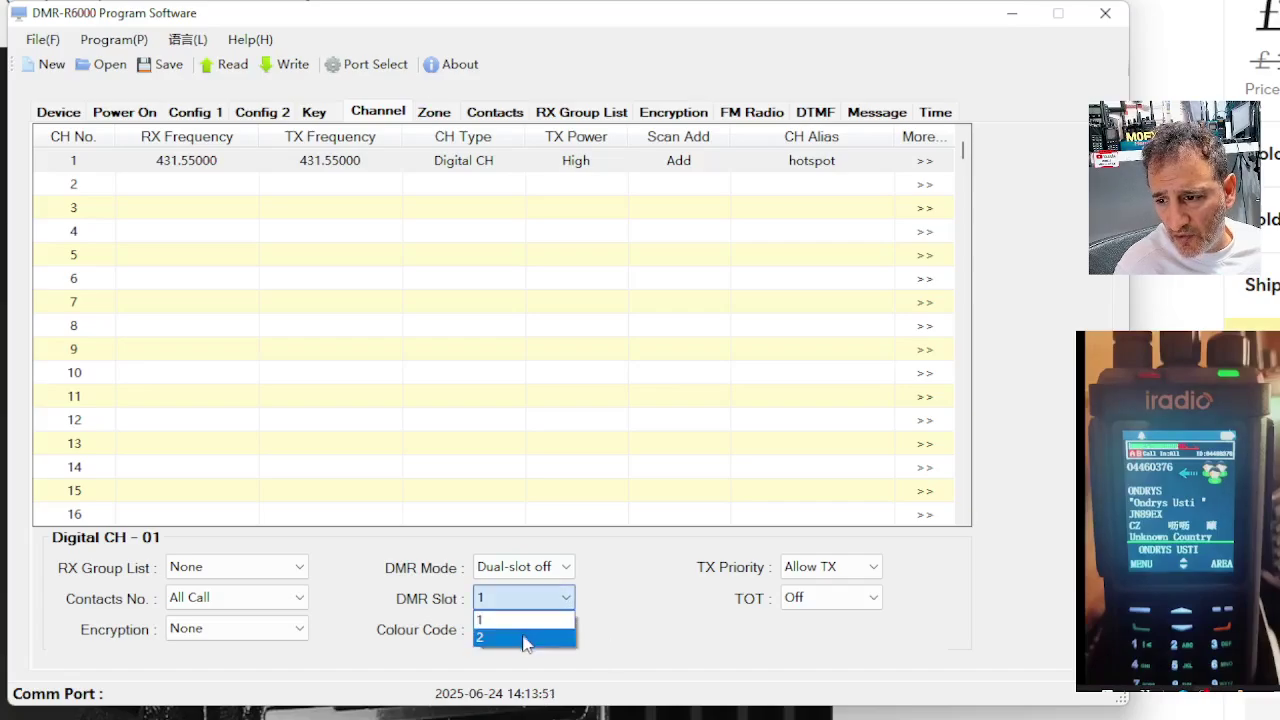
{"action": "left_click", "coordinate": [525, 618]}
{"action": "left_click", "coordinate": [571, 569]}
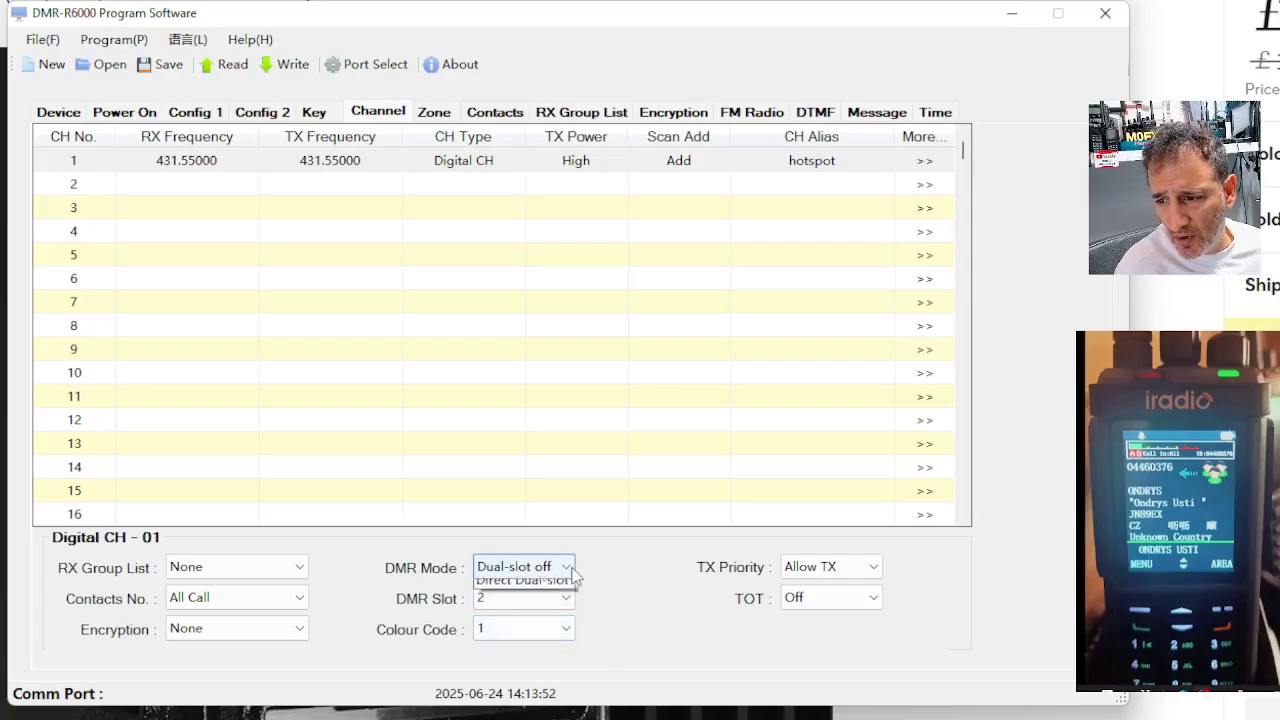
{"action": "left_click", "coordinate": [571, 569]}
{"action": "left_click", "coordinate": [571, 569]}
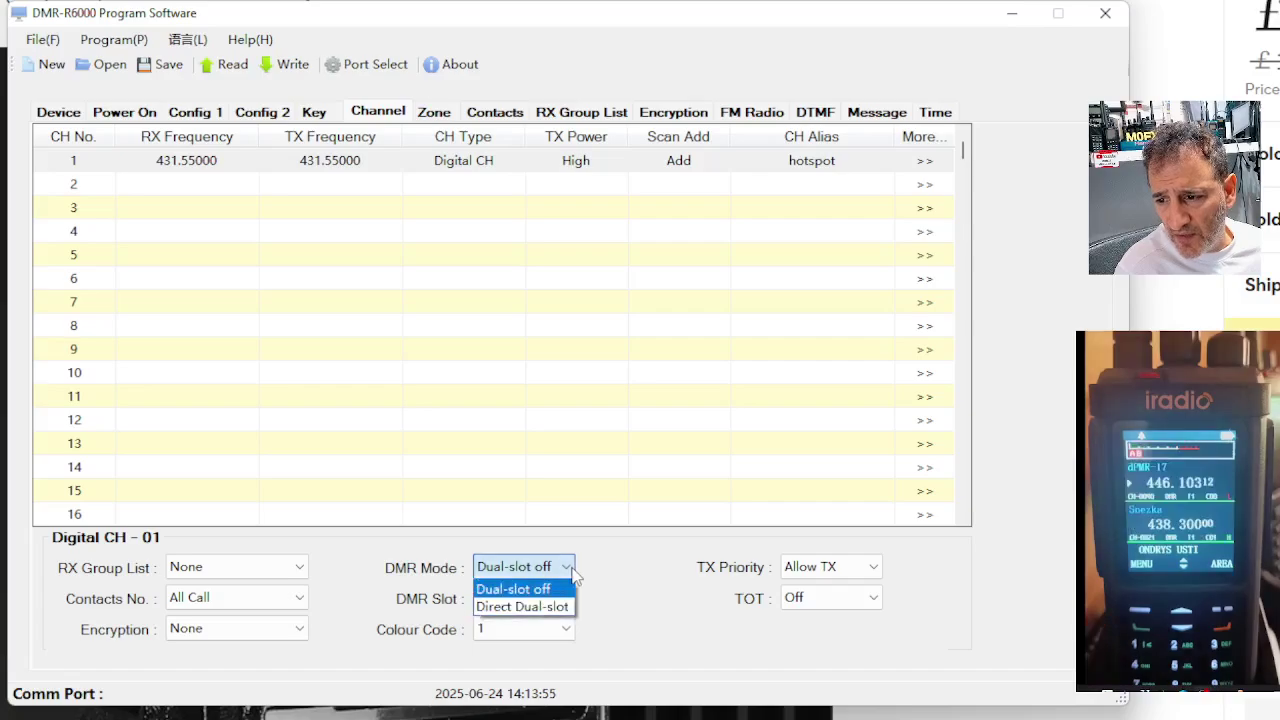
{"action": "left_click", "coordinate": [571, 569]}
{"action": "left_click", "coordinate": [571, 569]}
{"action": "left_click", "coordinate": [571, 569]}
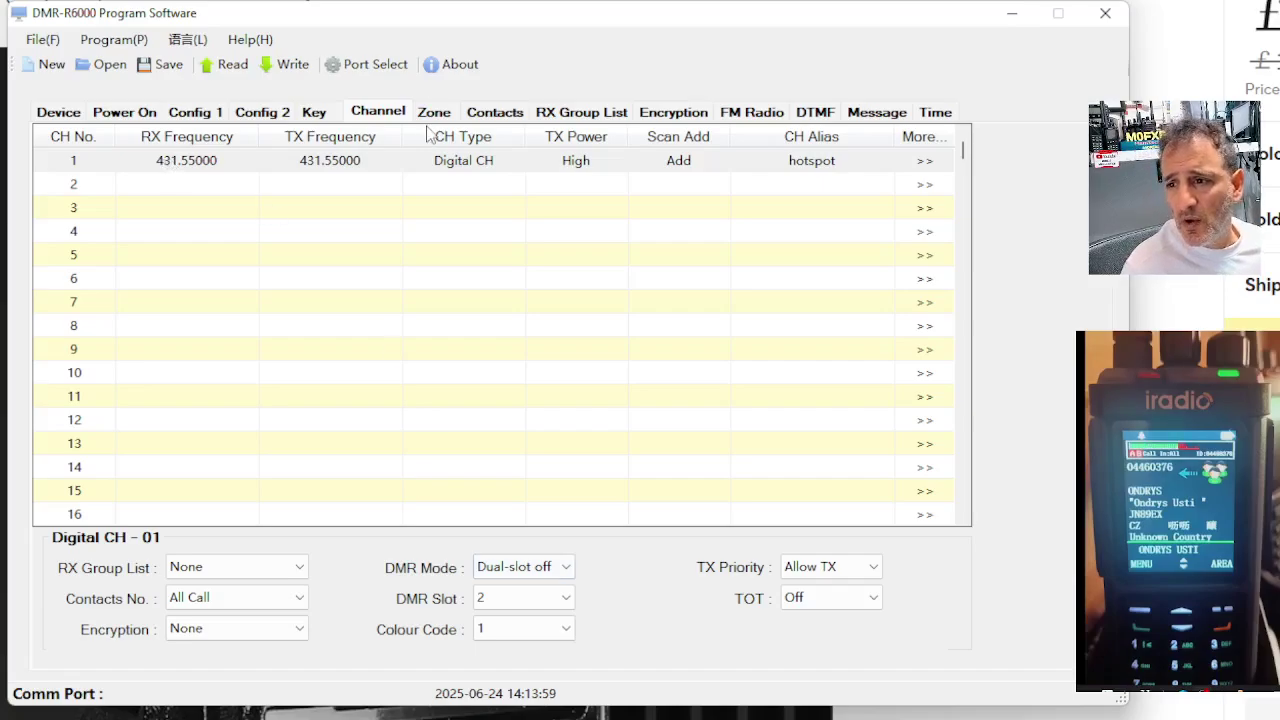
{"action": "left_click", "coordinate": [493, 115]}
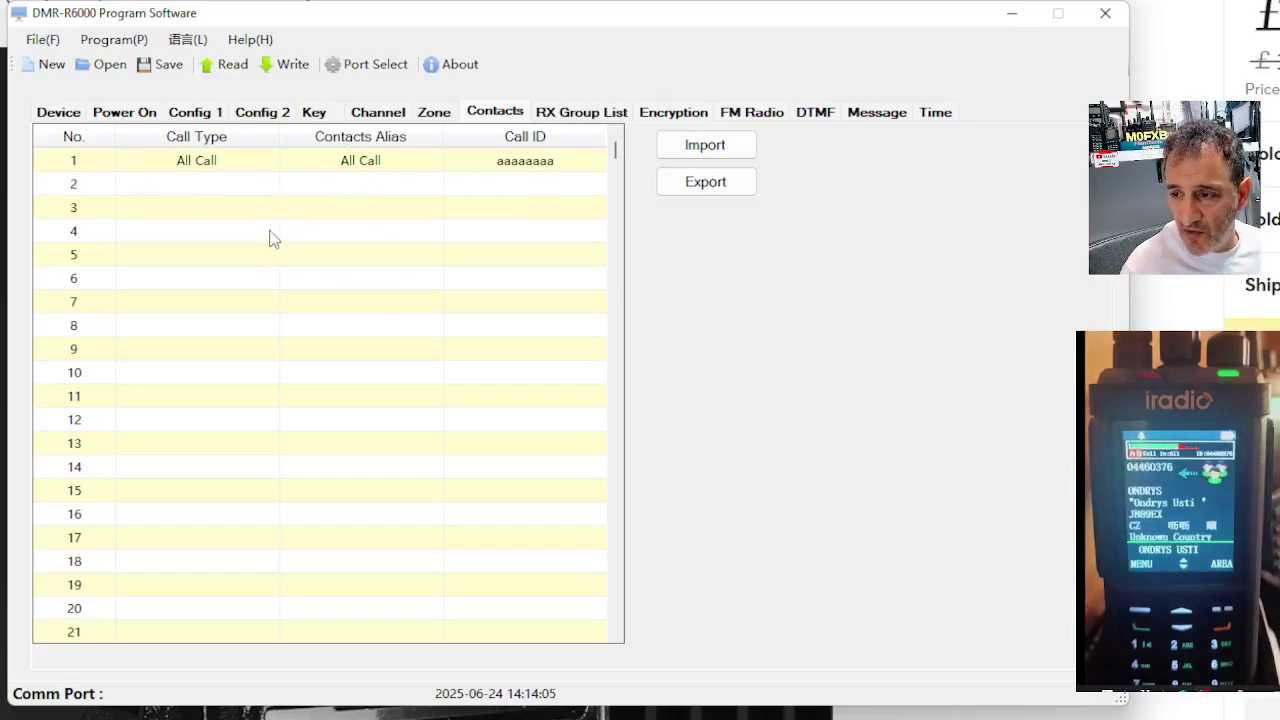
- Make contact 2 a Group Call named WW with call ID 91
{"action": "left_click", "coordinate": [230, 192]}
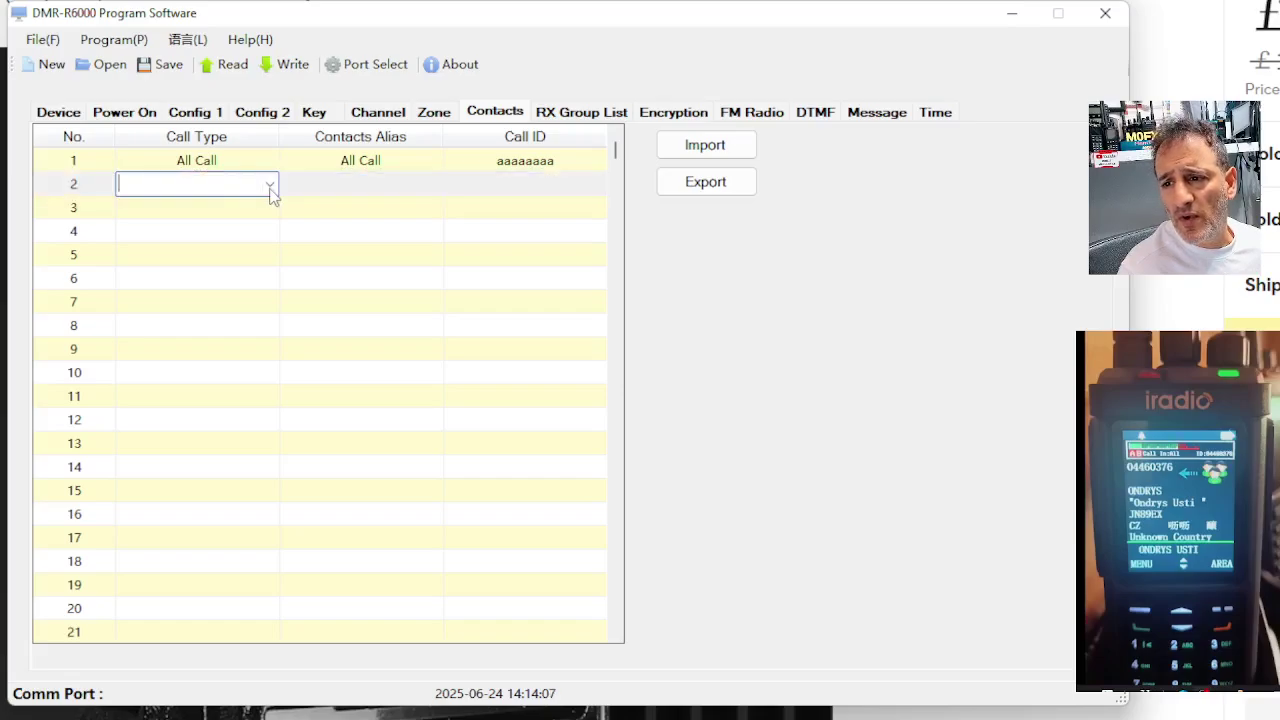
{"action": "left_click", "coordinate": [270, 186]}
{"action": "left_click", "coordinate": [150, 224]}
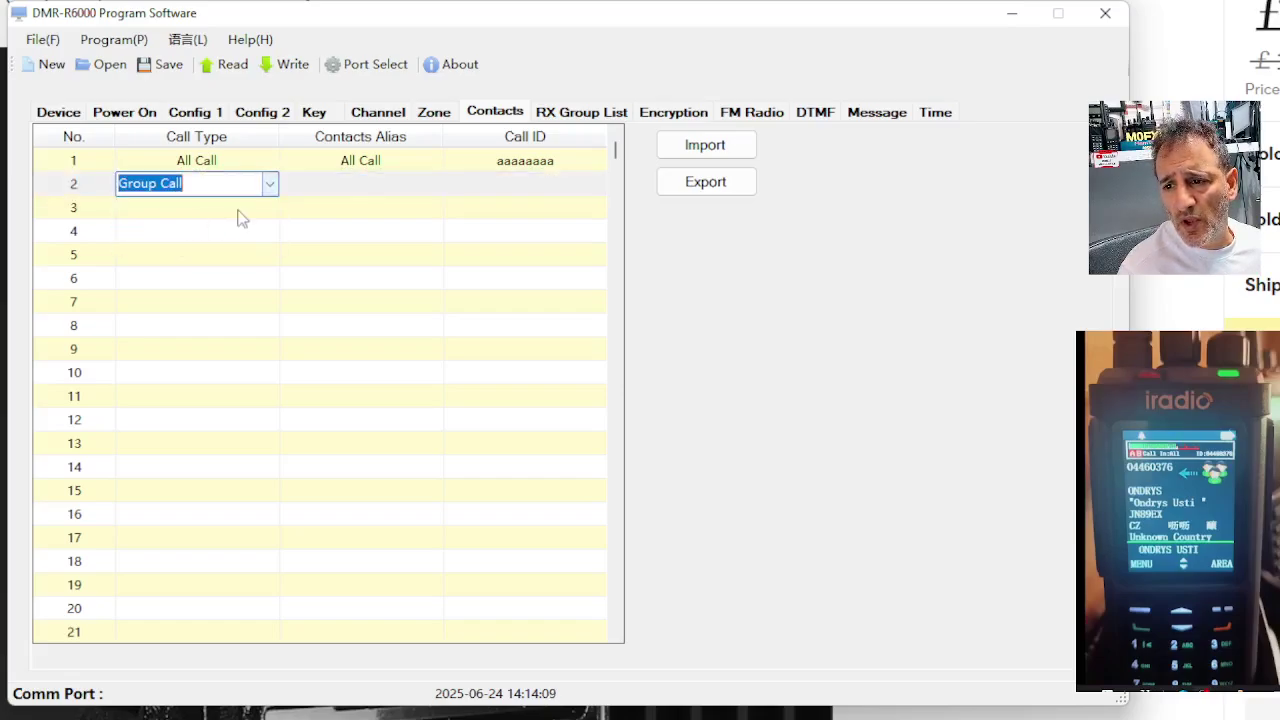
{"action": "left_click", "coordinate": [375, 186]}
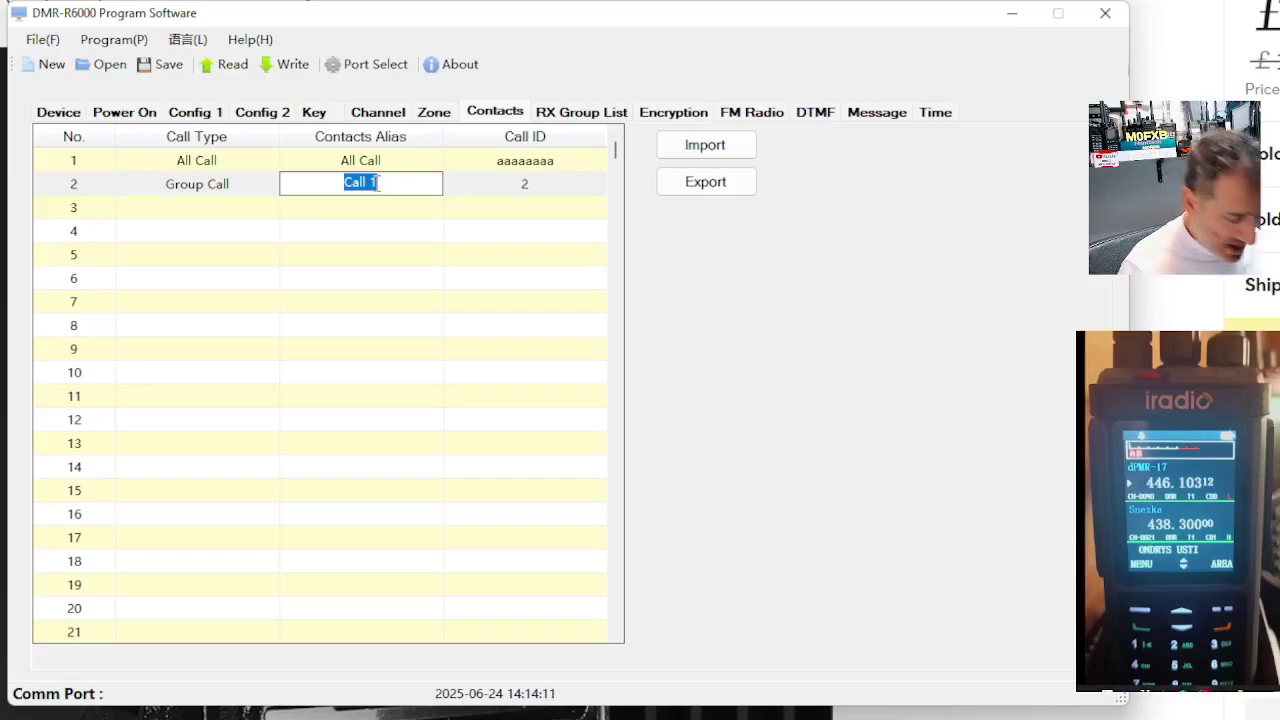
{"action": "type", "text": "WW"}
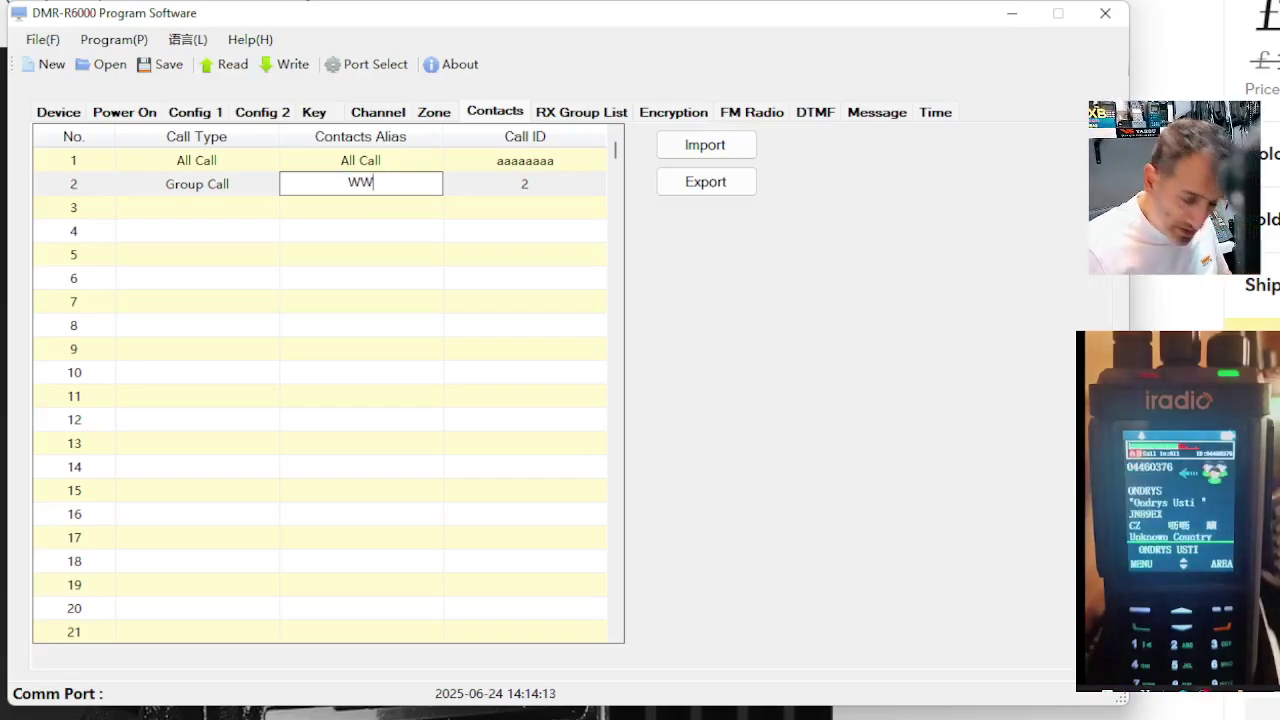
{"action": "left_click", "coordinate": [522, 186]}
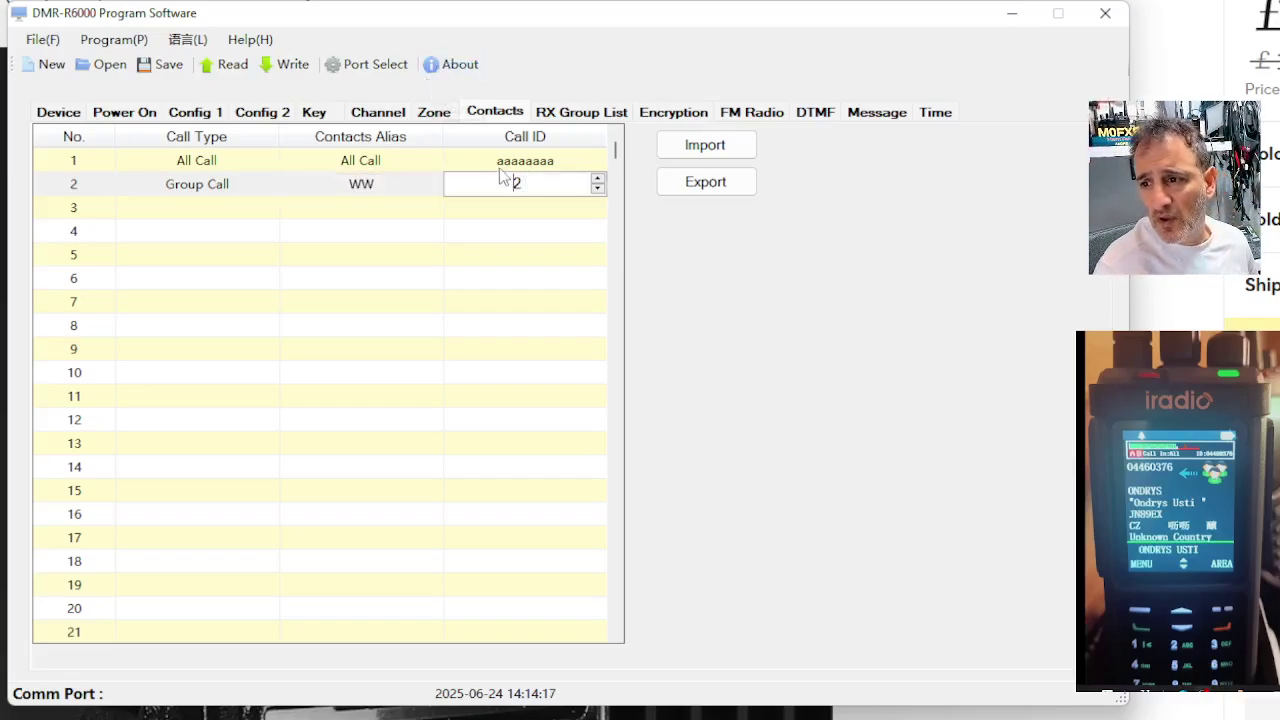
{"action": "double_click", "coordinate": [530, 186]}
{"action": "type", "text": "9"}
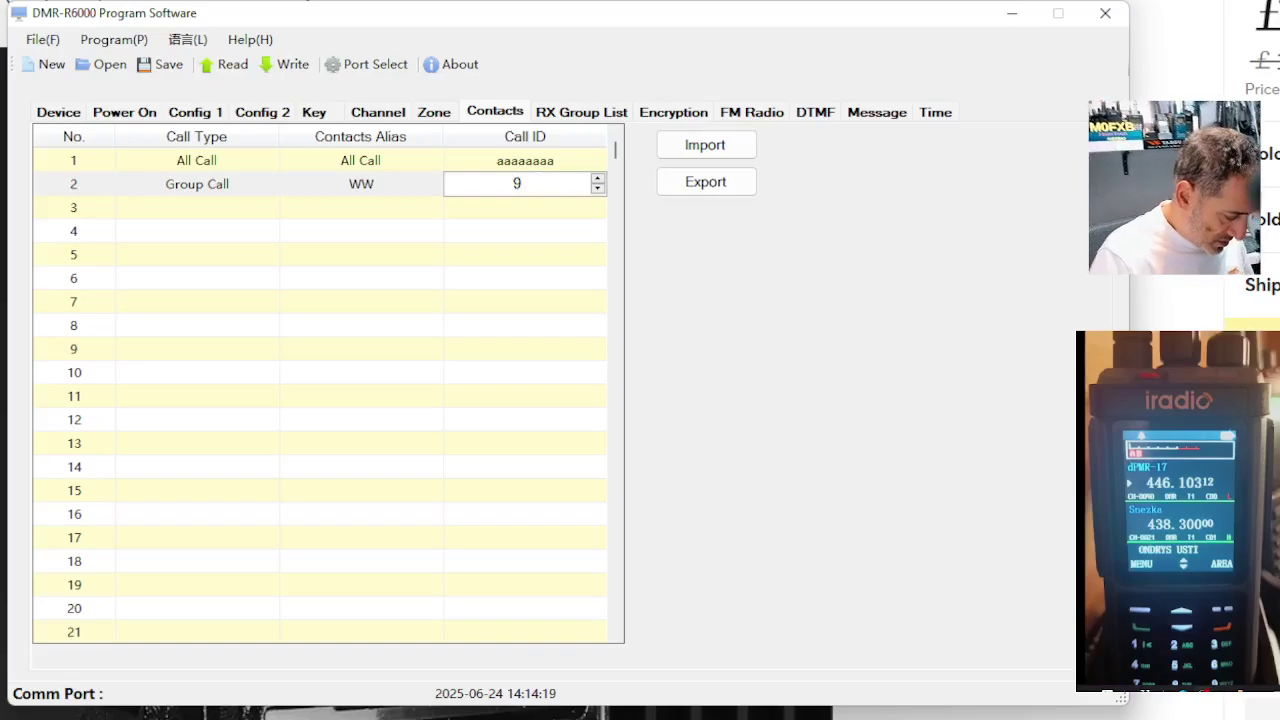
{"action": "type", "text": "1"}
{"action": "left_click", "coordinate": [180, 208]}
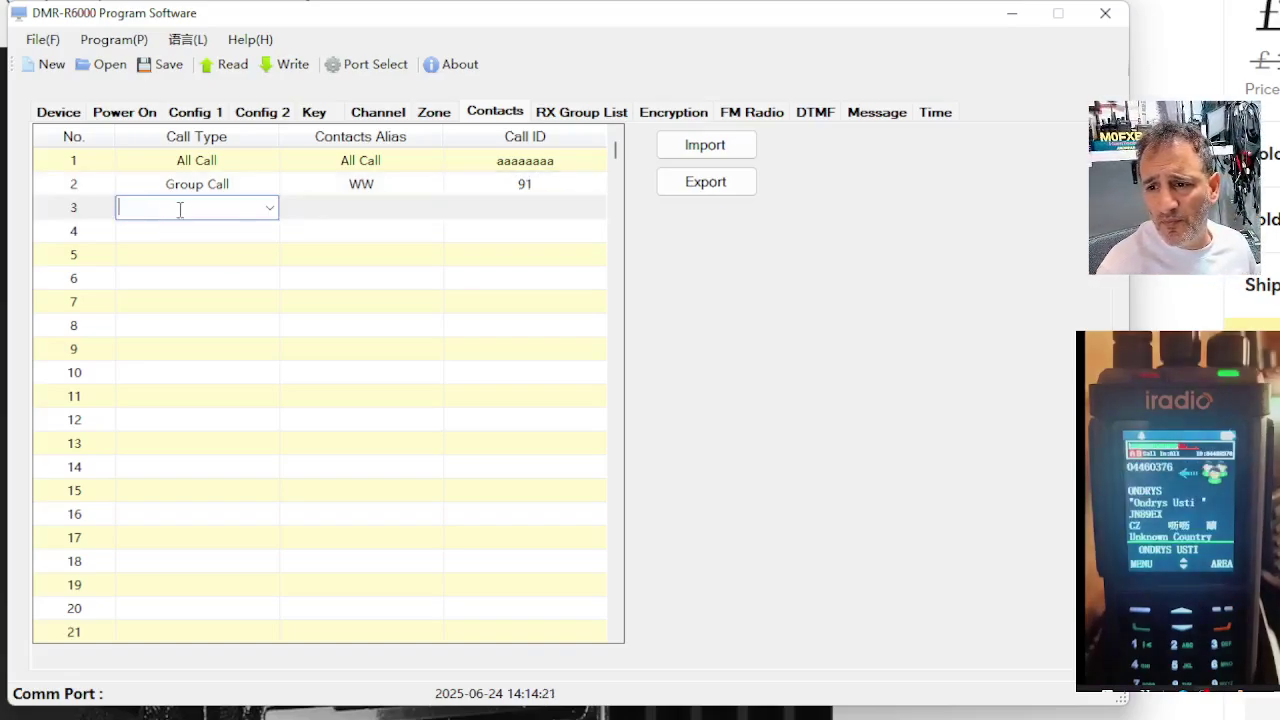
- Make contact 3 a Group Call named HUBNET with call ID 23526
{"action": "left_click", "coordinate": [270, 208]}
{"action": "left_click", "coordinate": [194, 249]}
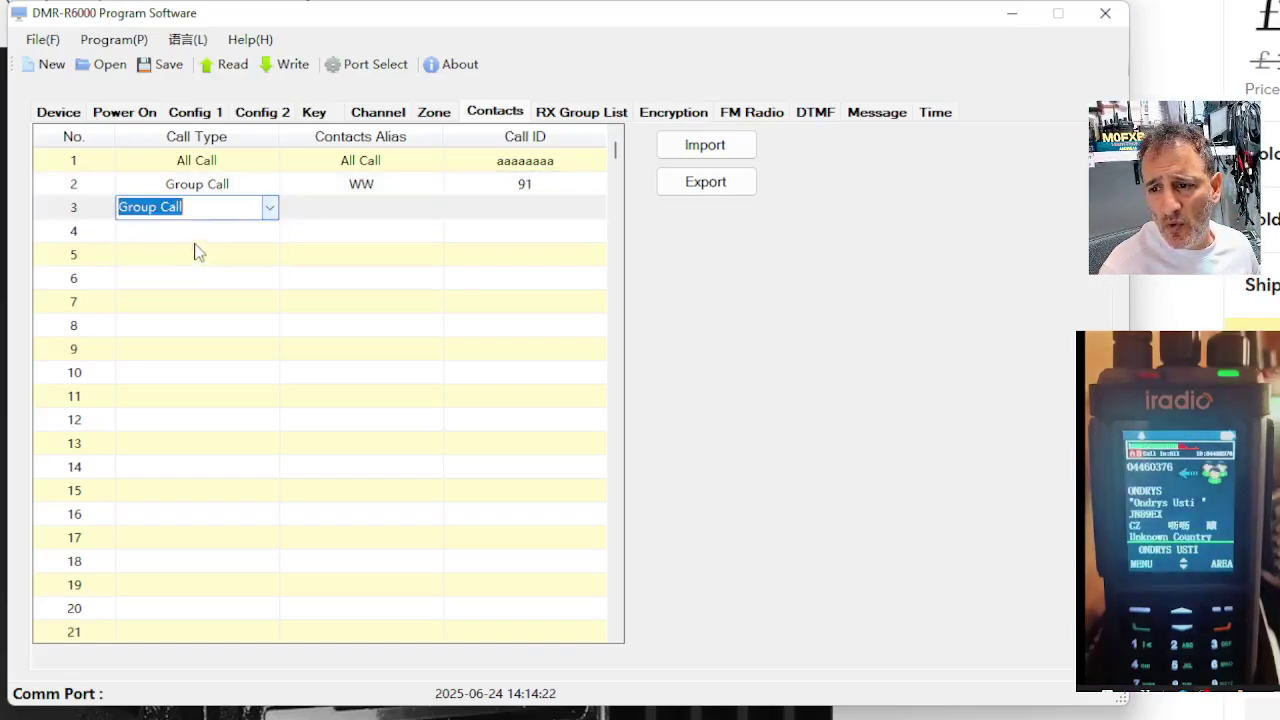
{"action": "left_click", "coordinate": [352, 210]}
{"action": "type", "text": "H"}
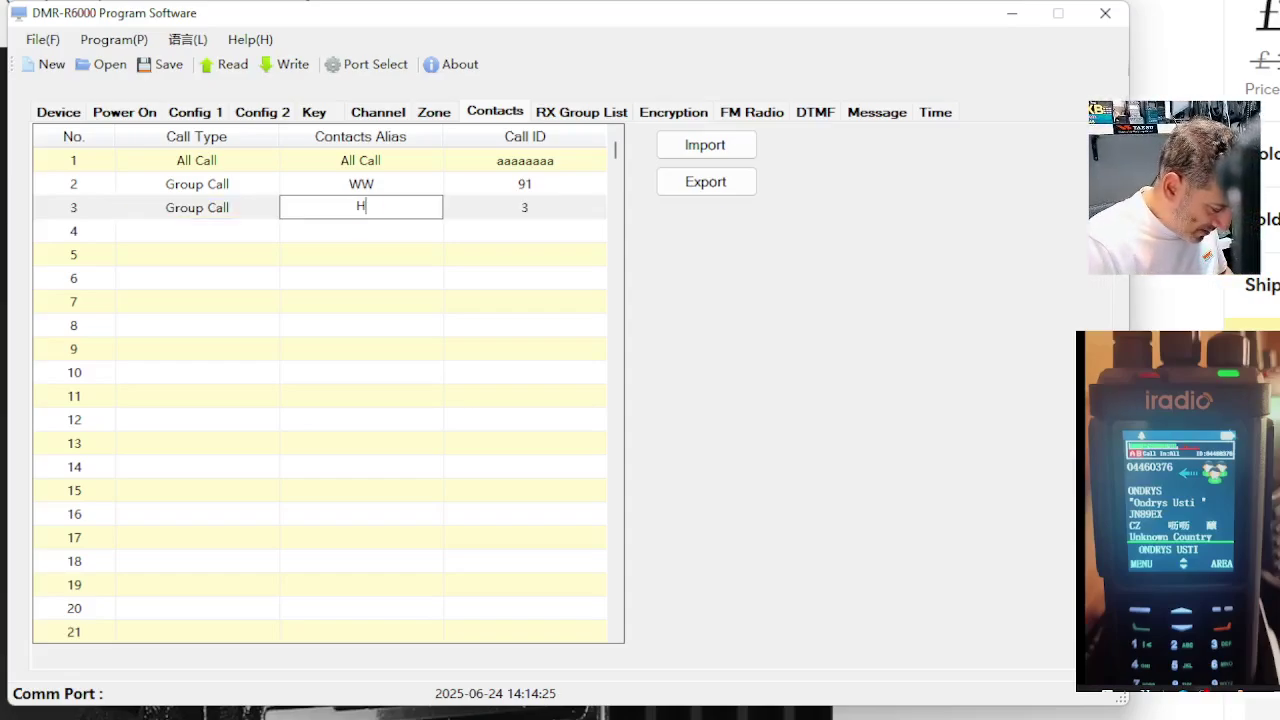
{"action": "type", "text": "ET"}
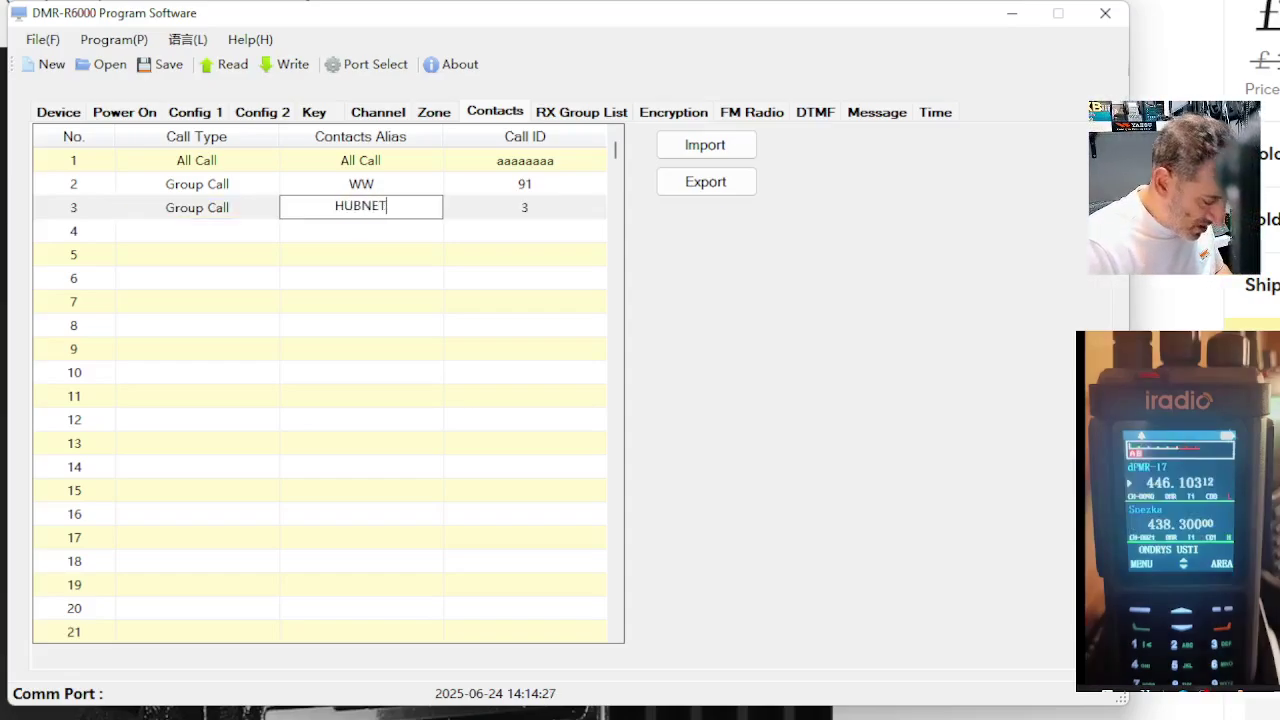
{"action": "left_click", "coordinate": [528, 208]}
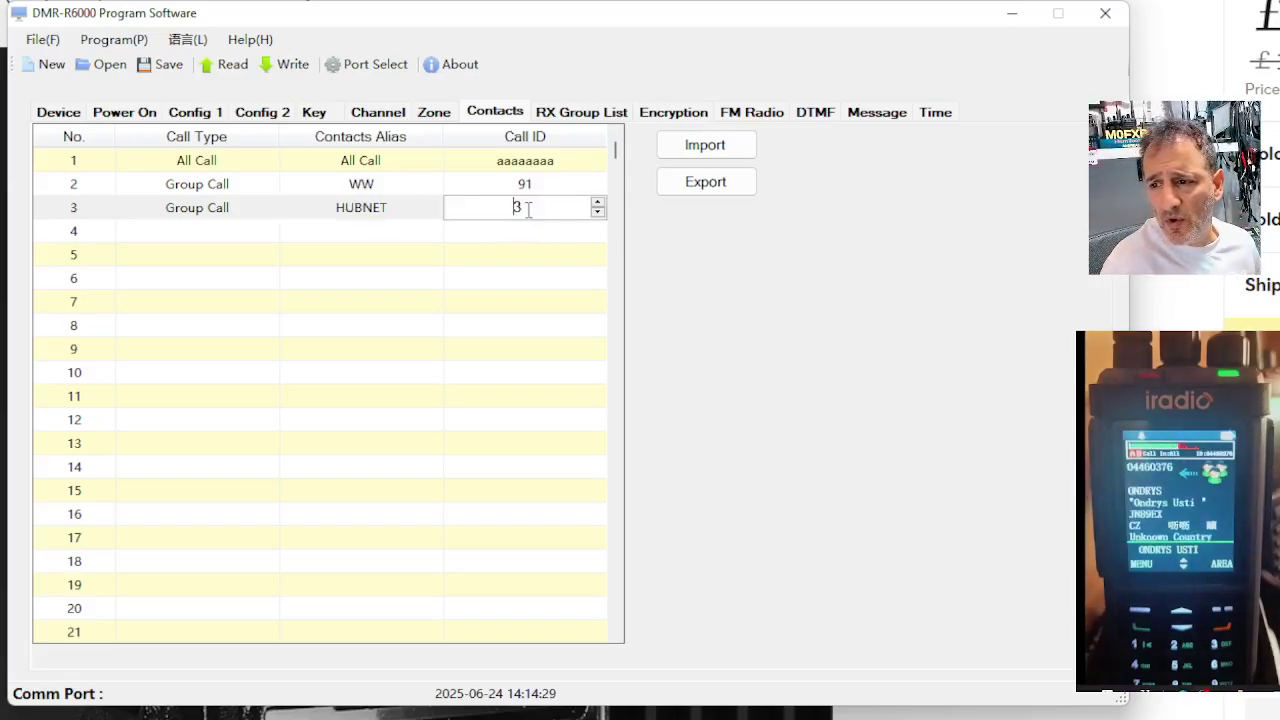
{"action": "double_click", "coordinate": [529, 208]}
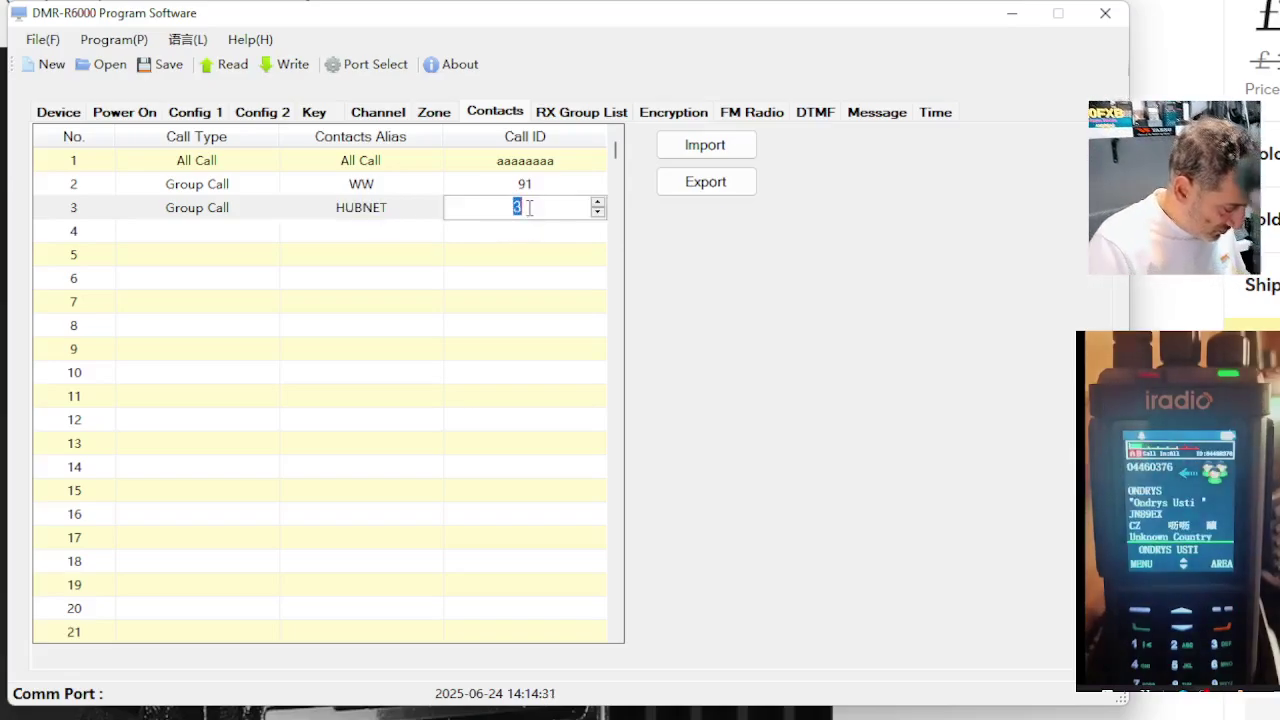
{"action": "type", "text": "2352"}
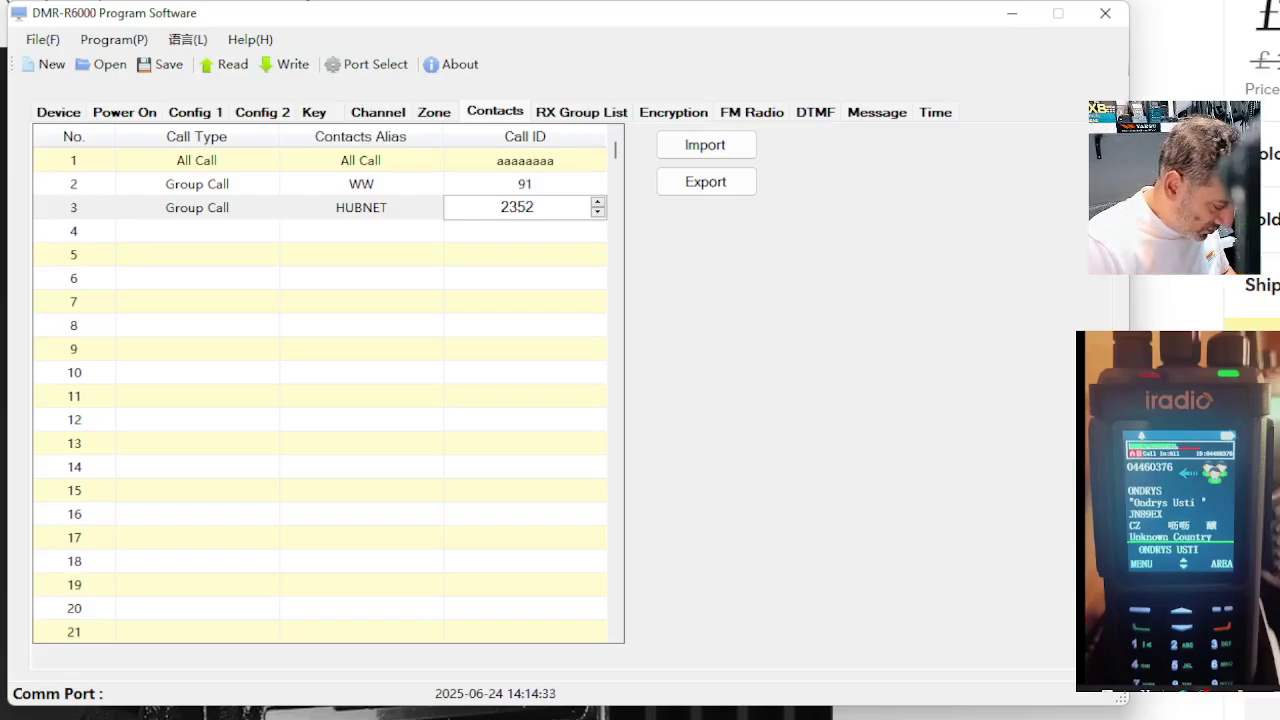
{"action": "type", "text": "6"}
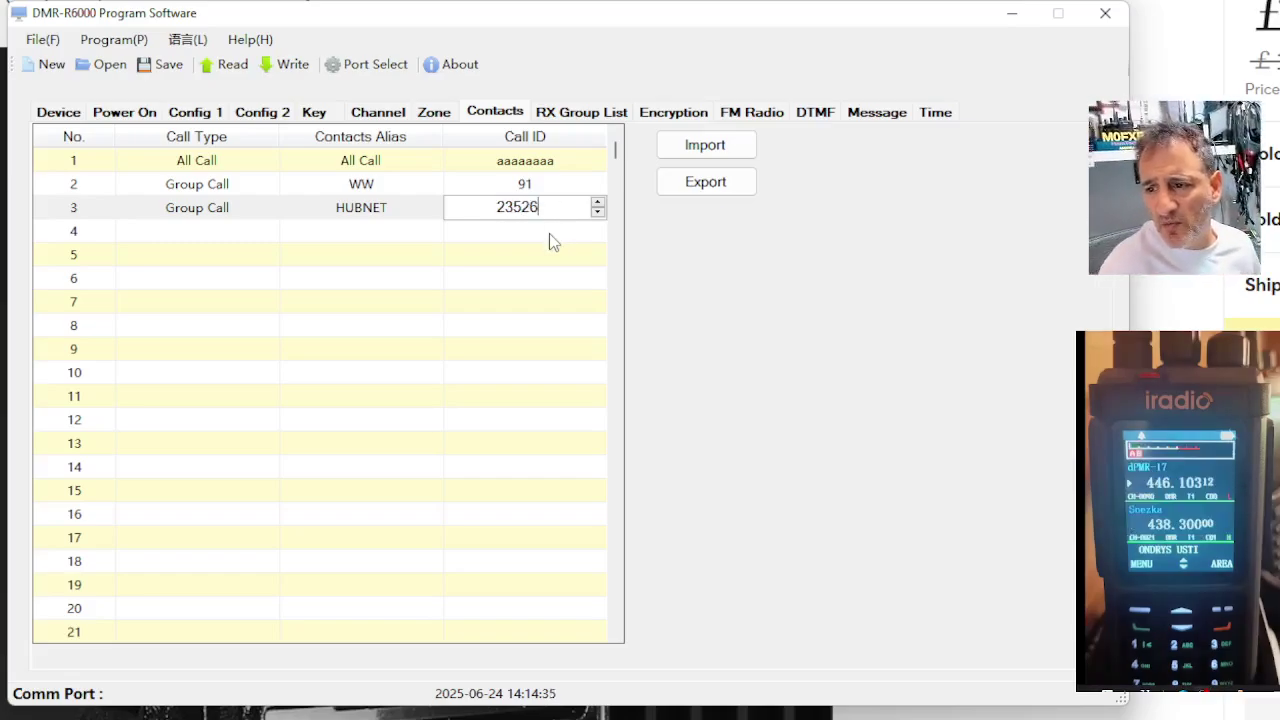
{"action": "key", "text": "Tab"}
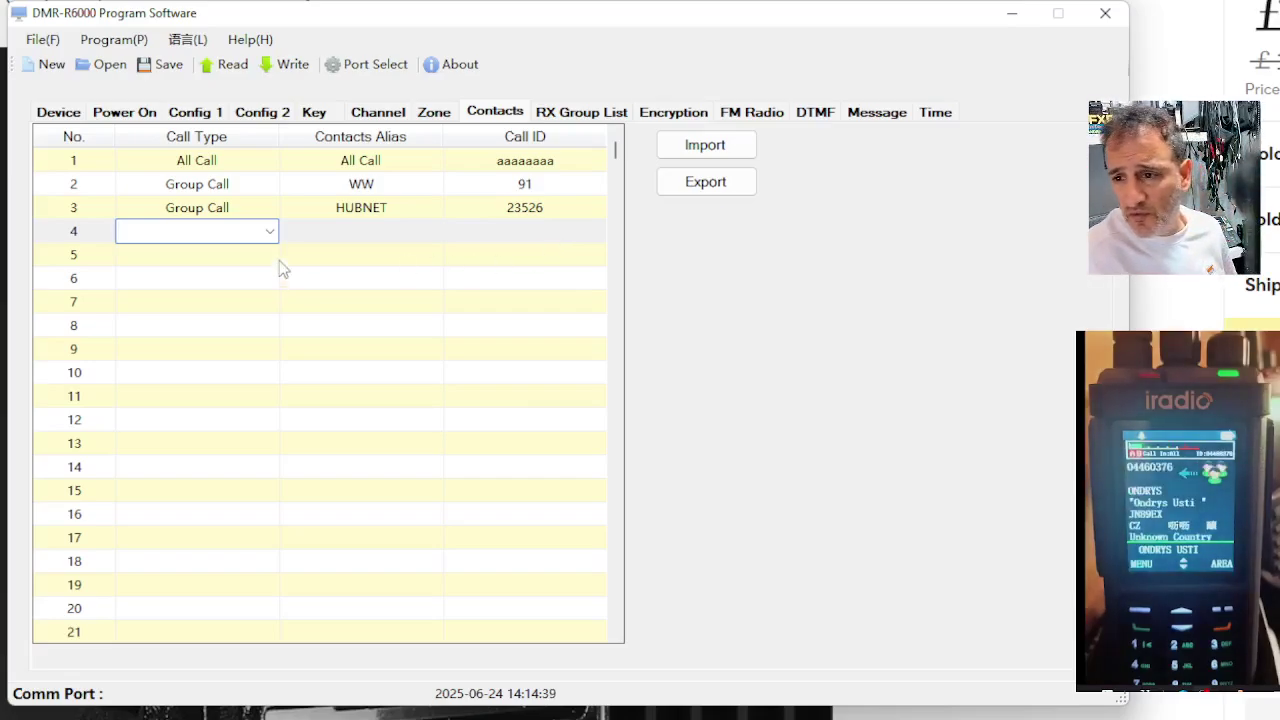
- Make contact 4 a Group Call named LOCAL with call ID 9
{"action": "left_click", "coordinate": [269, 232]}
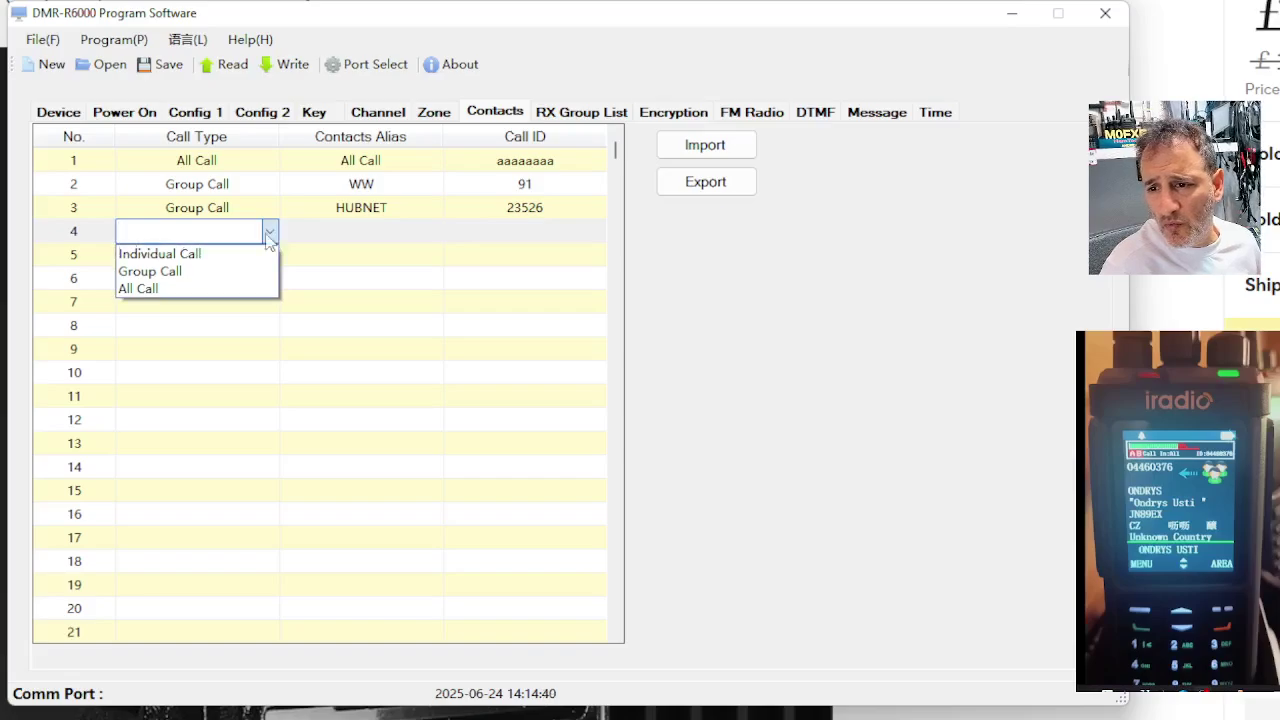
{"action": "left_click", "coordinate": [225, 274]}
{"action": "left_click", "coordinate": [370, 232]}
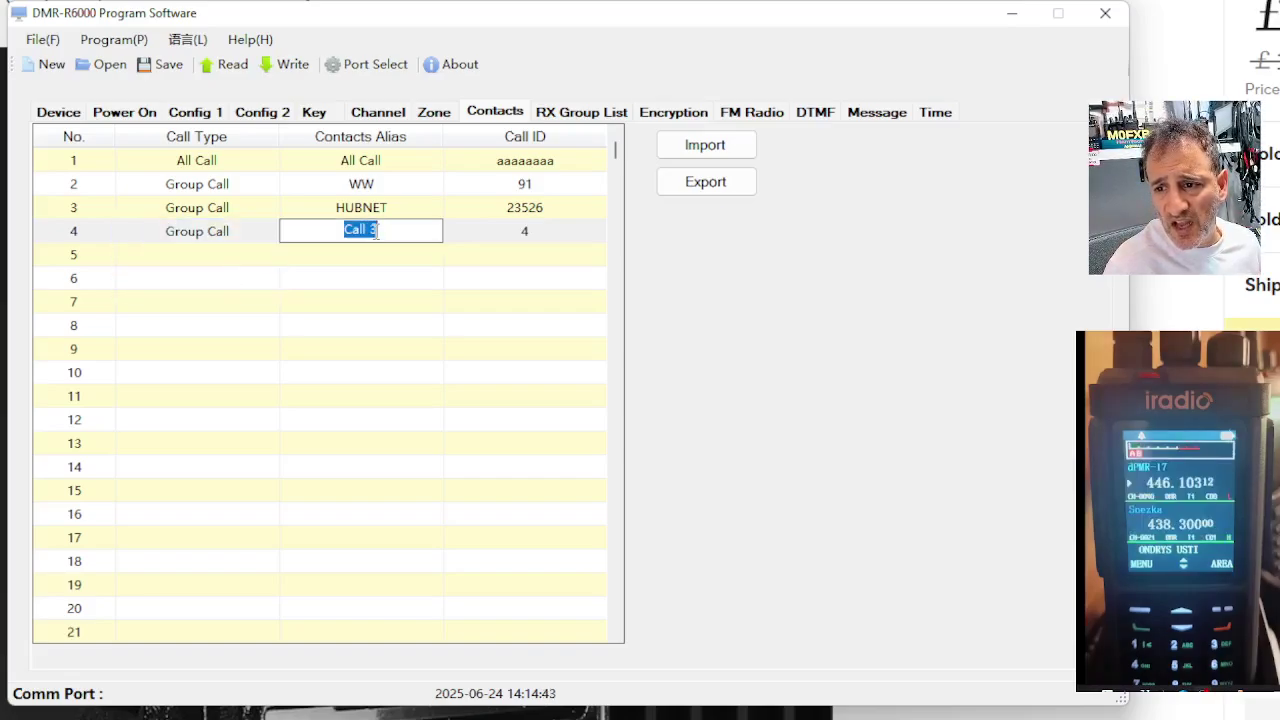
{"action": "key", "text": "BackSpace"}
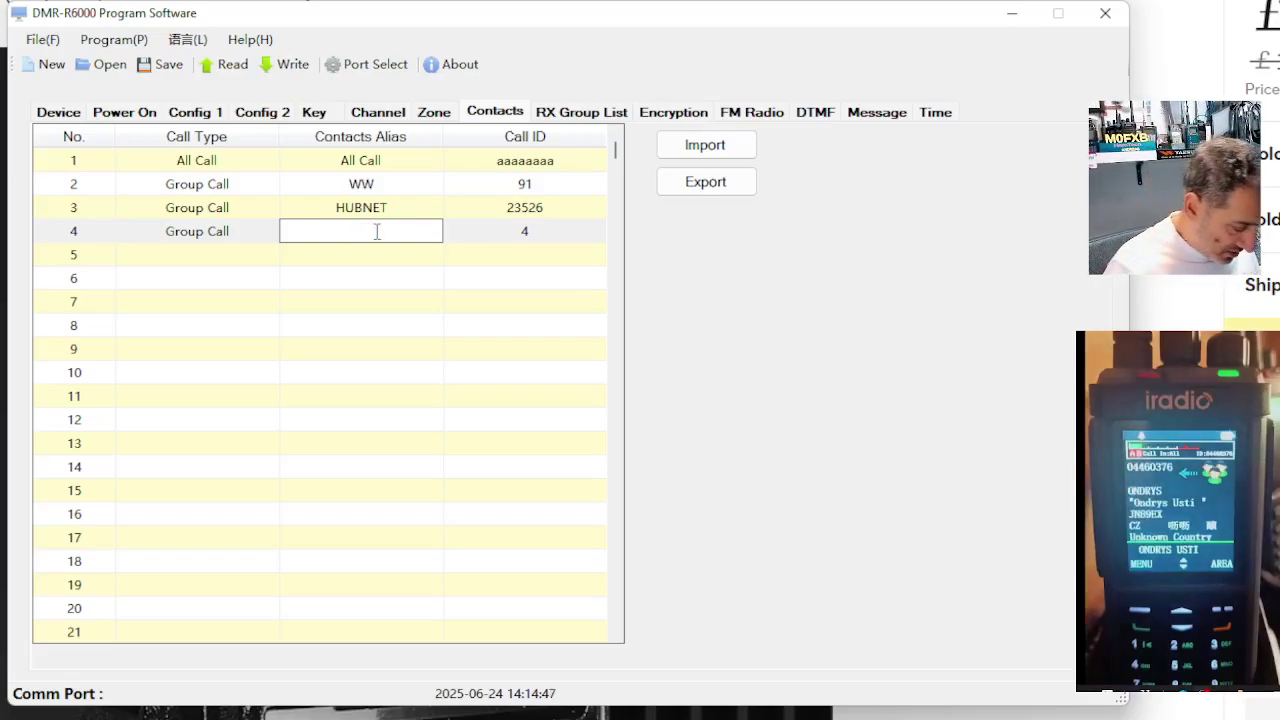
{"action": "type", "text": "LOCAL"}
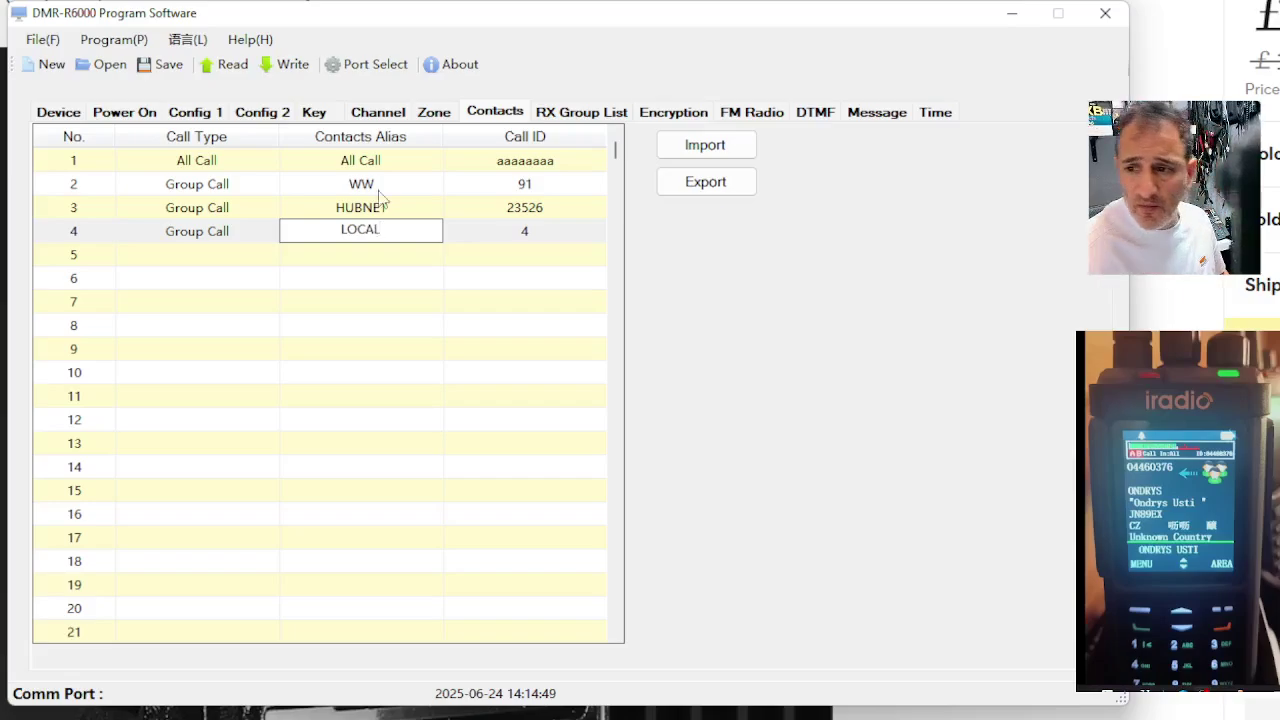
{"action": "left_click", "coordinate": [541, 229]}
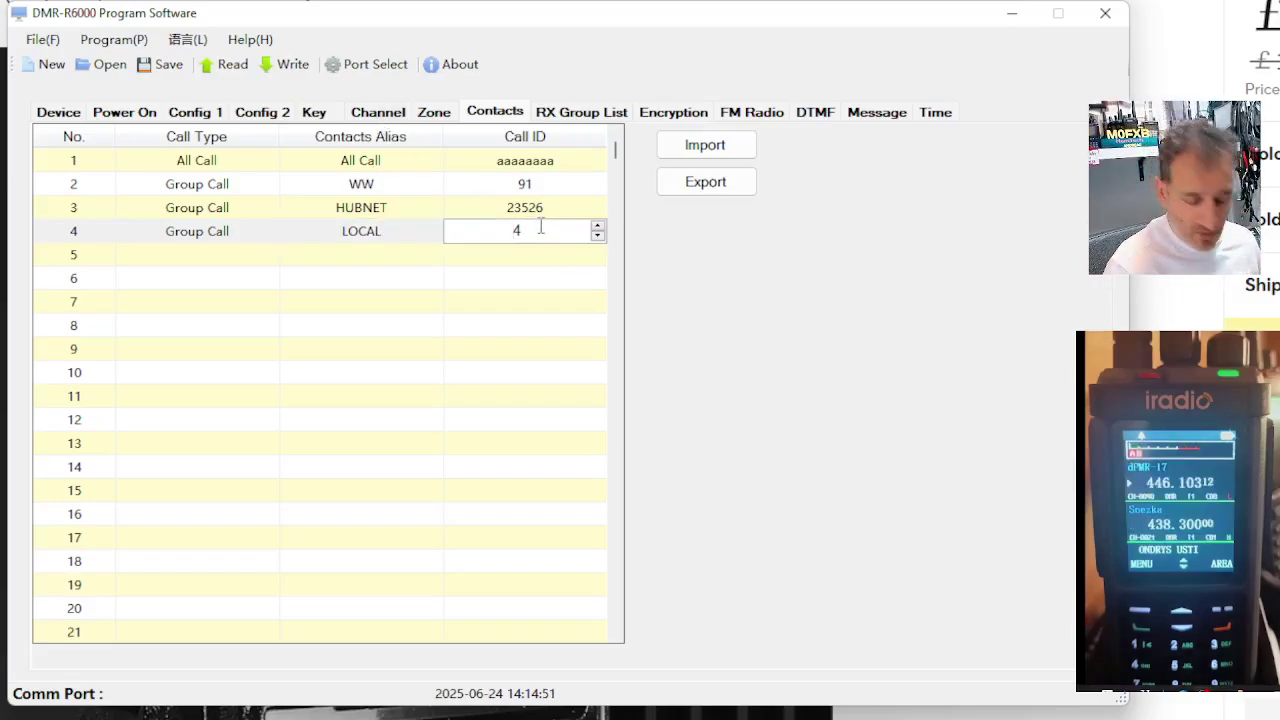
{"action": "double_click", "coordinate": [536, 229]}
{"action": "type", "text": "9"}
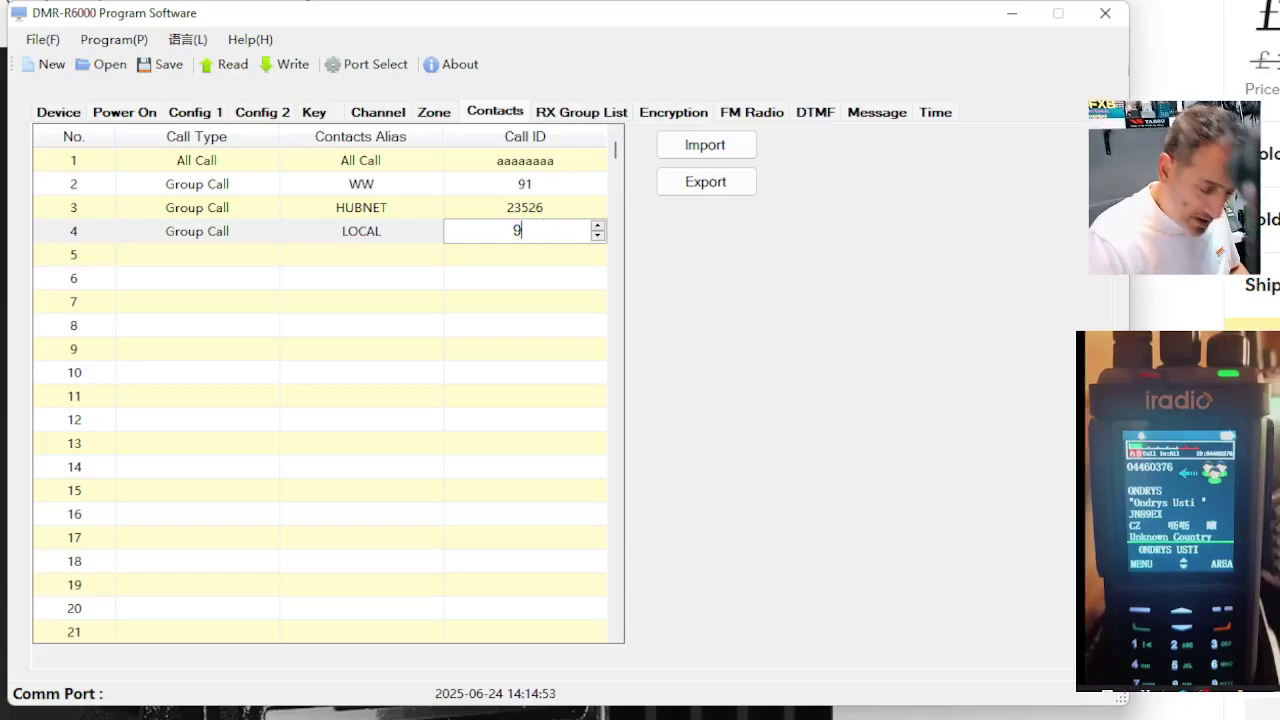
{"action": "left_click", "coordinate": [325, 262]}
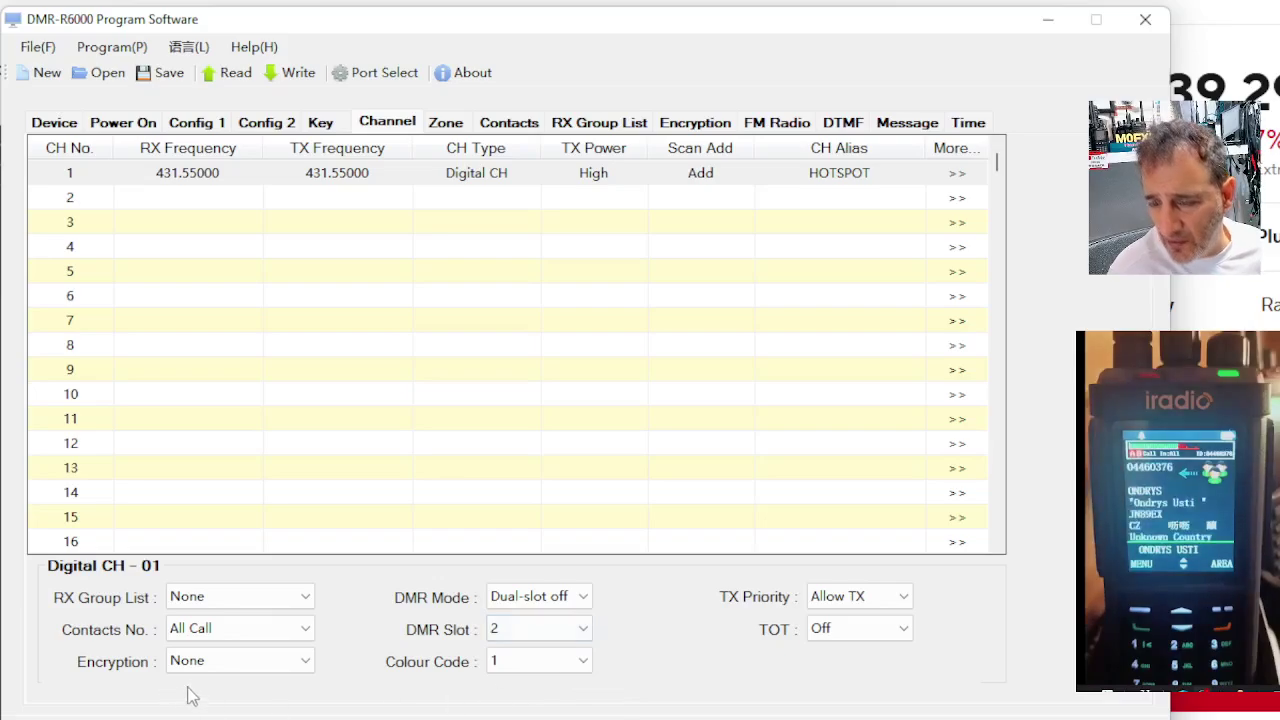
- Assign the WW contact to channel 1, leaving RX group list None and DMR mode Dual-slot off
{"action": "left_click", "coordinate": [305, 631]}
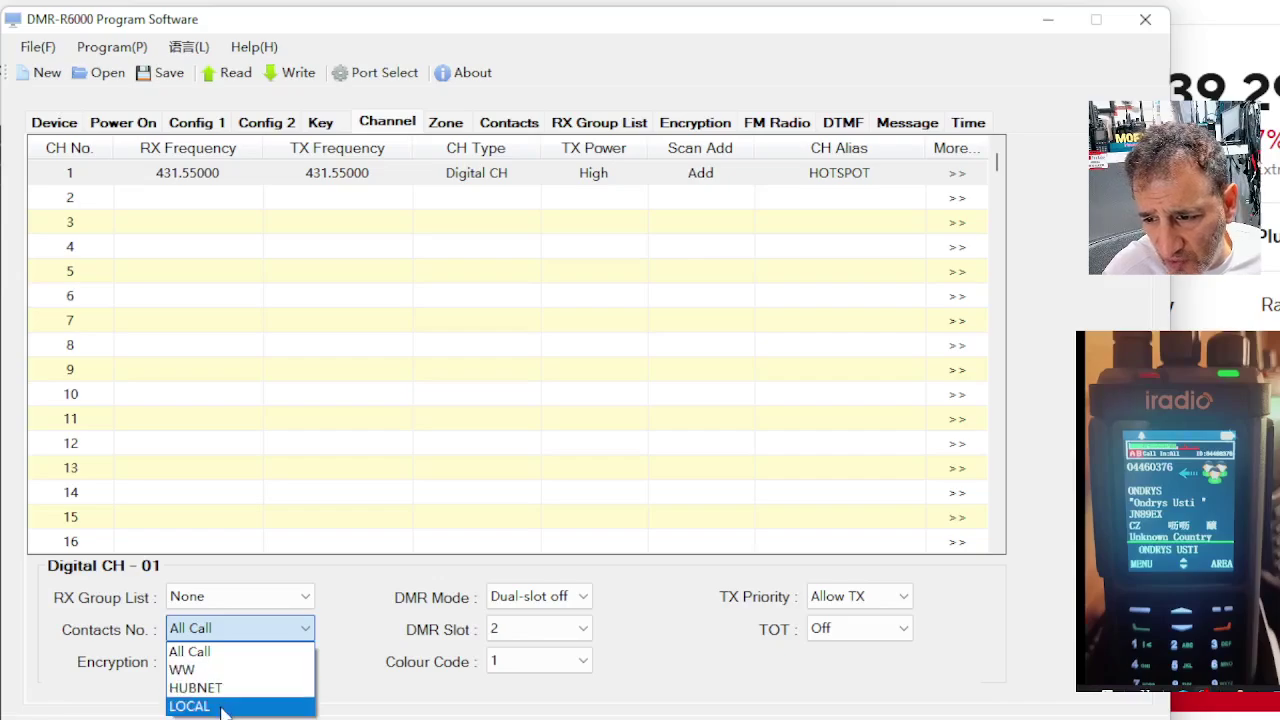
{"action": "left_click", "coordinate": [209, 669]}
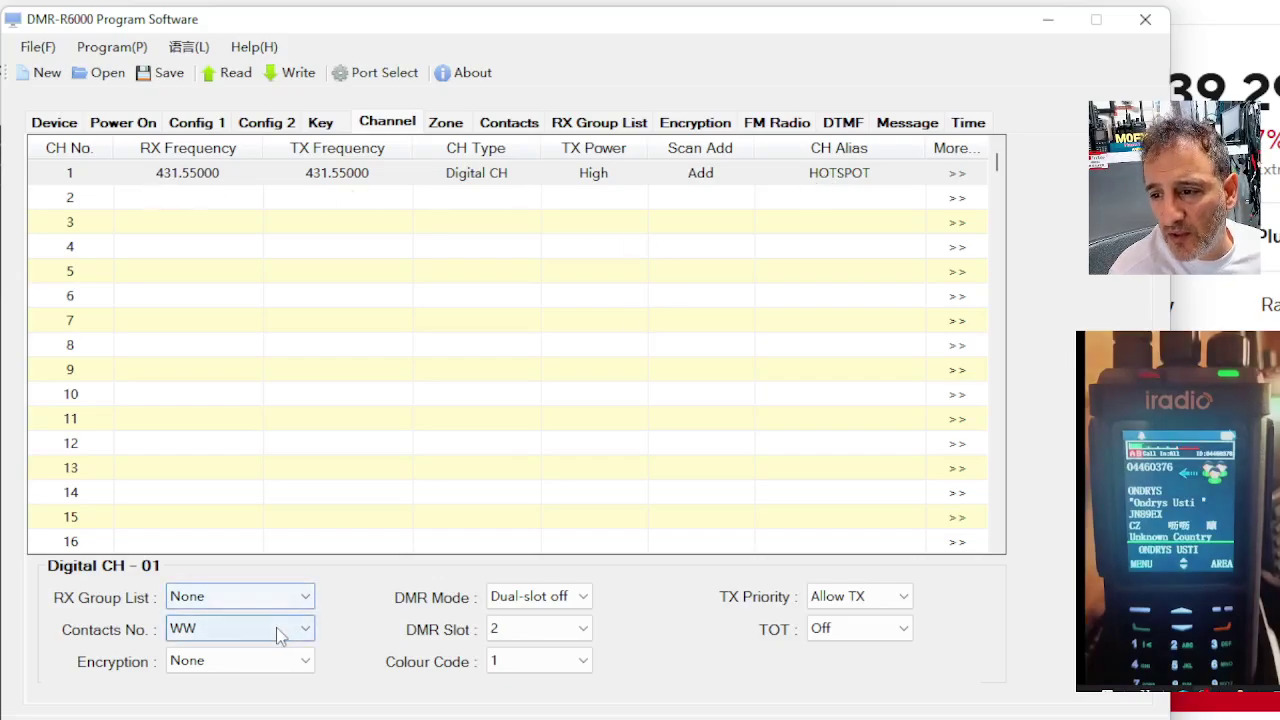
{"action": "left_click", "coordinate": [304, 598]}
{"action": "left_click", "coordinate": [310, 600]}
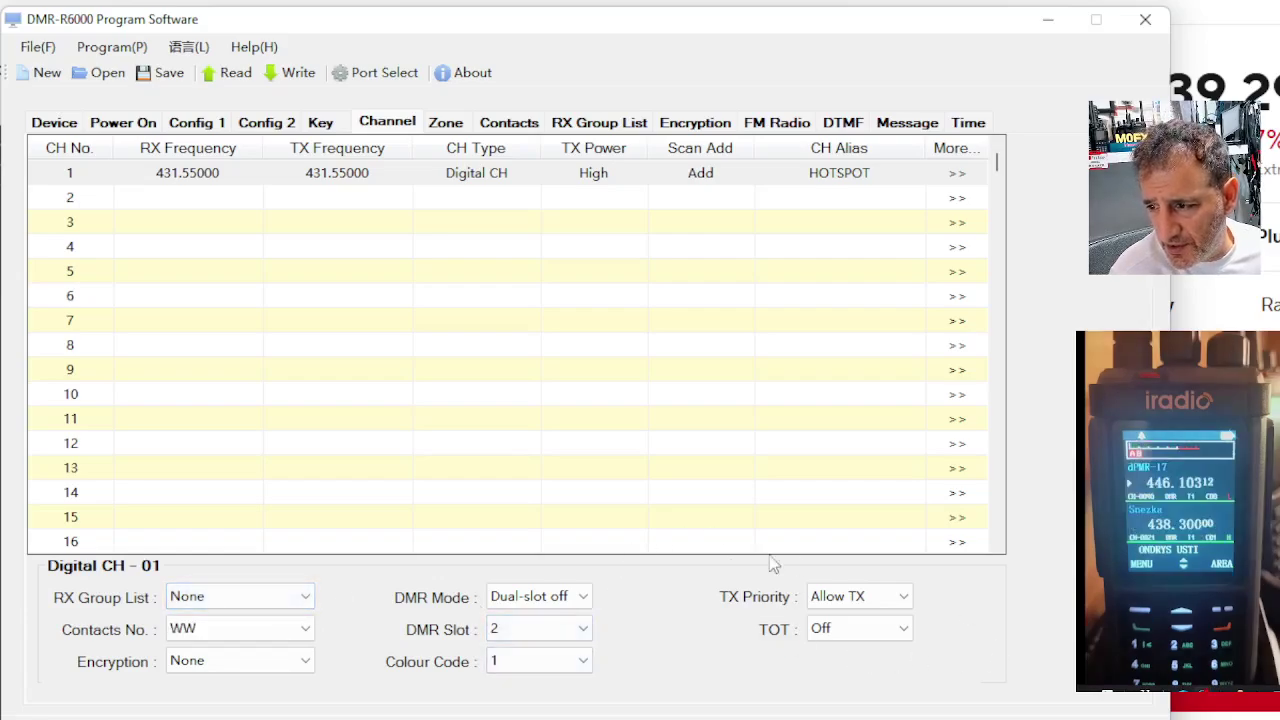
{"action": "left_click", "coordinate": [583, 597]}
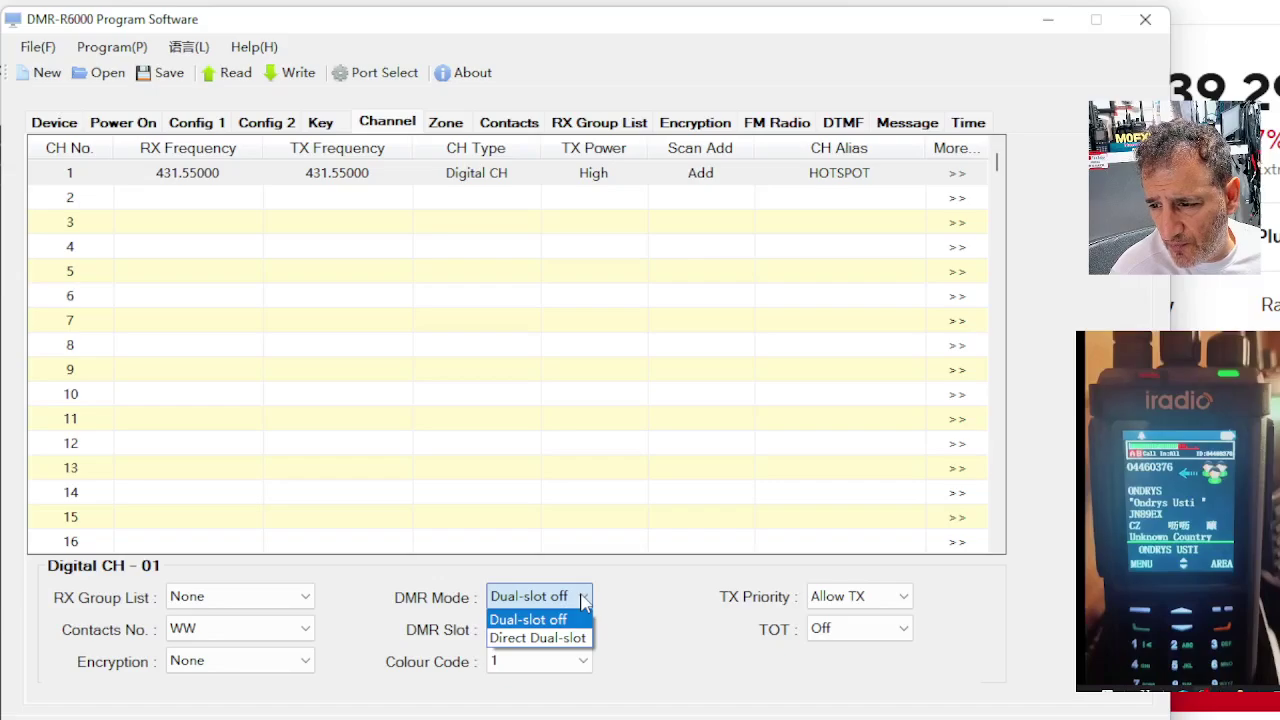
{"action": "left_click", "coordinate": [585, 598]}
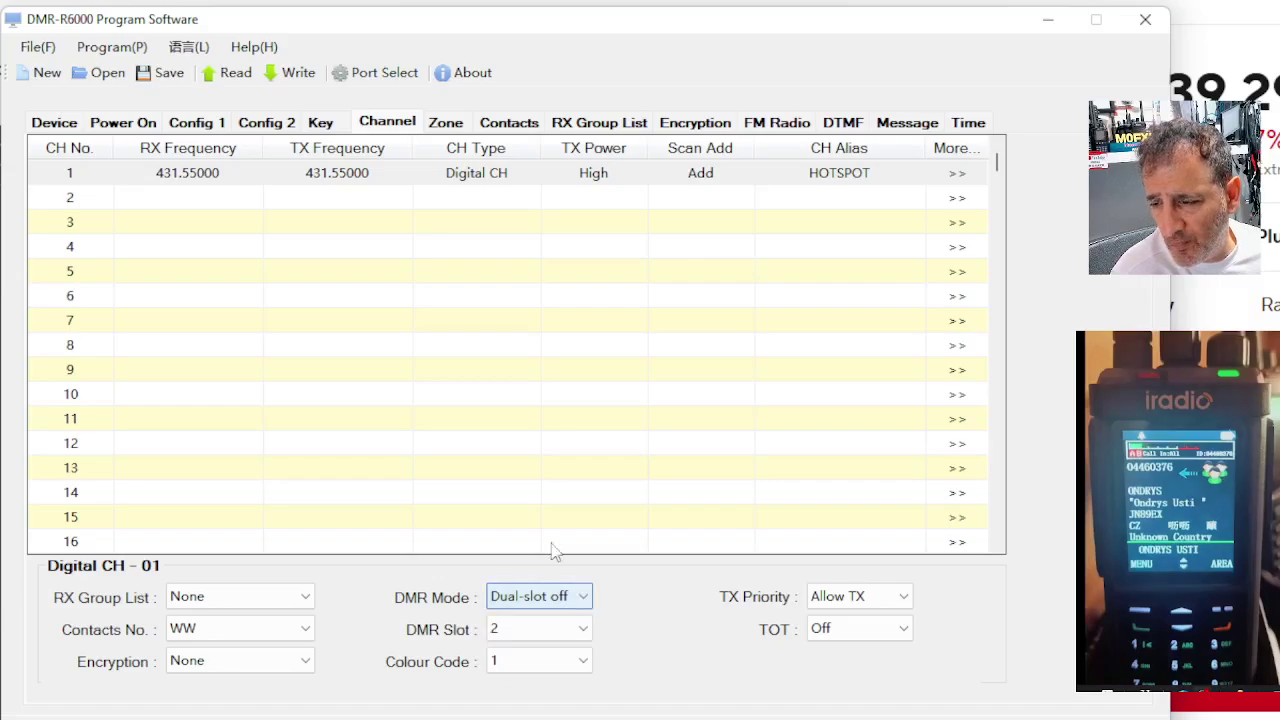
{"action": "double_click", "coordinate": [188, 196]}
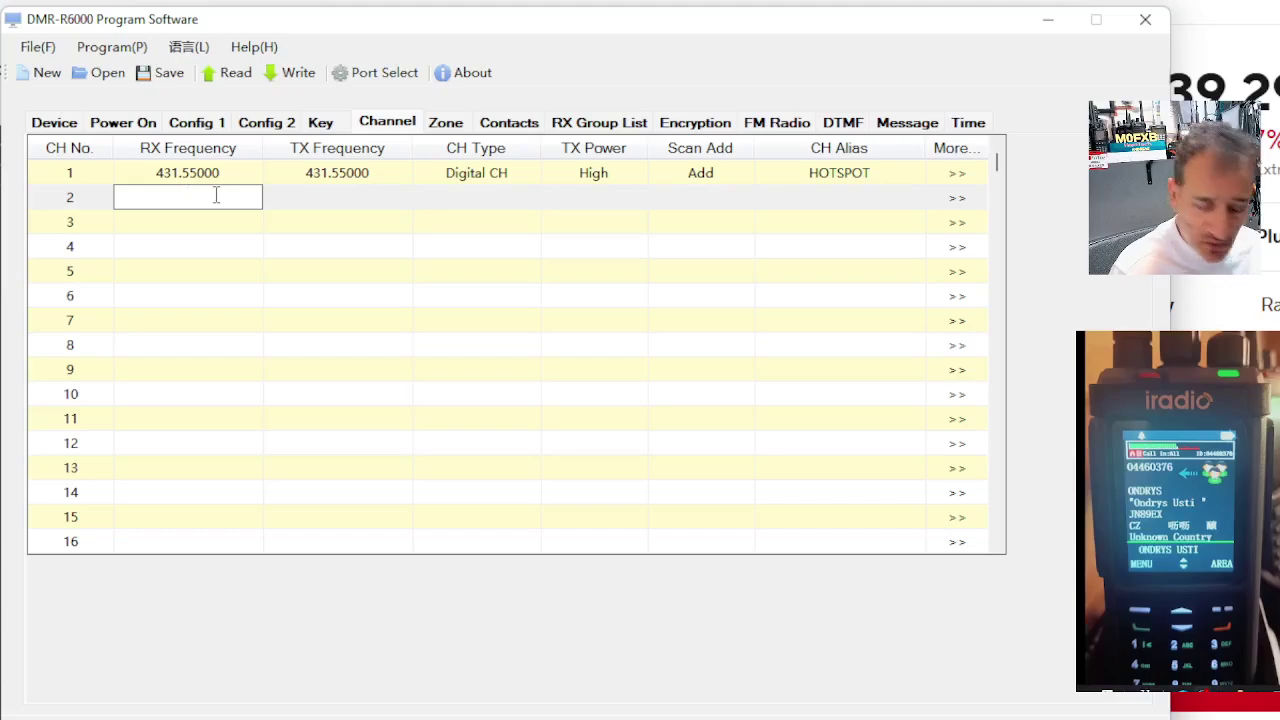
- Set channel 2 to receive 145.600, transmit 145.00000, as an analog channel
{"action": "type", "text": "1"}
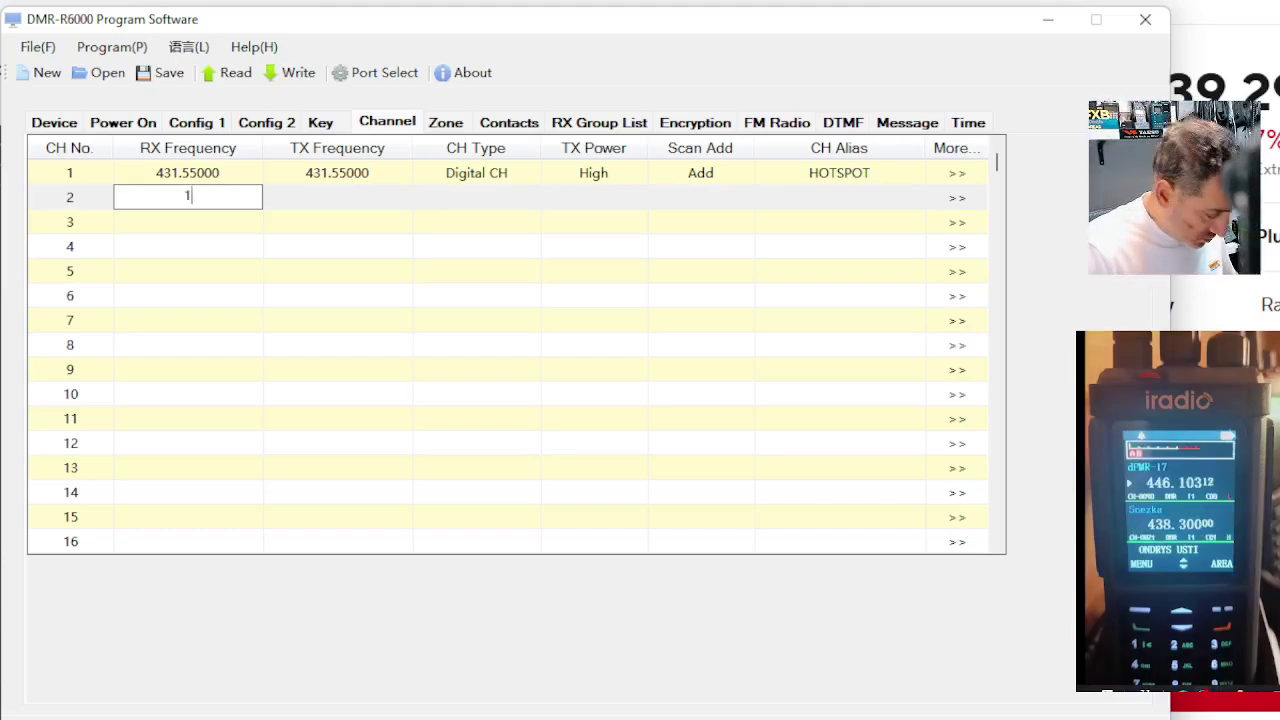
{"action": "type", "text": "45.6"}
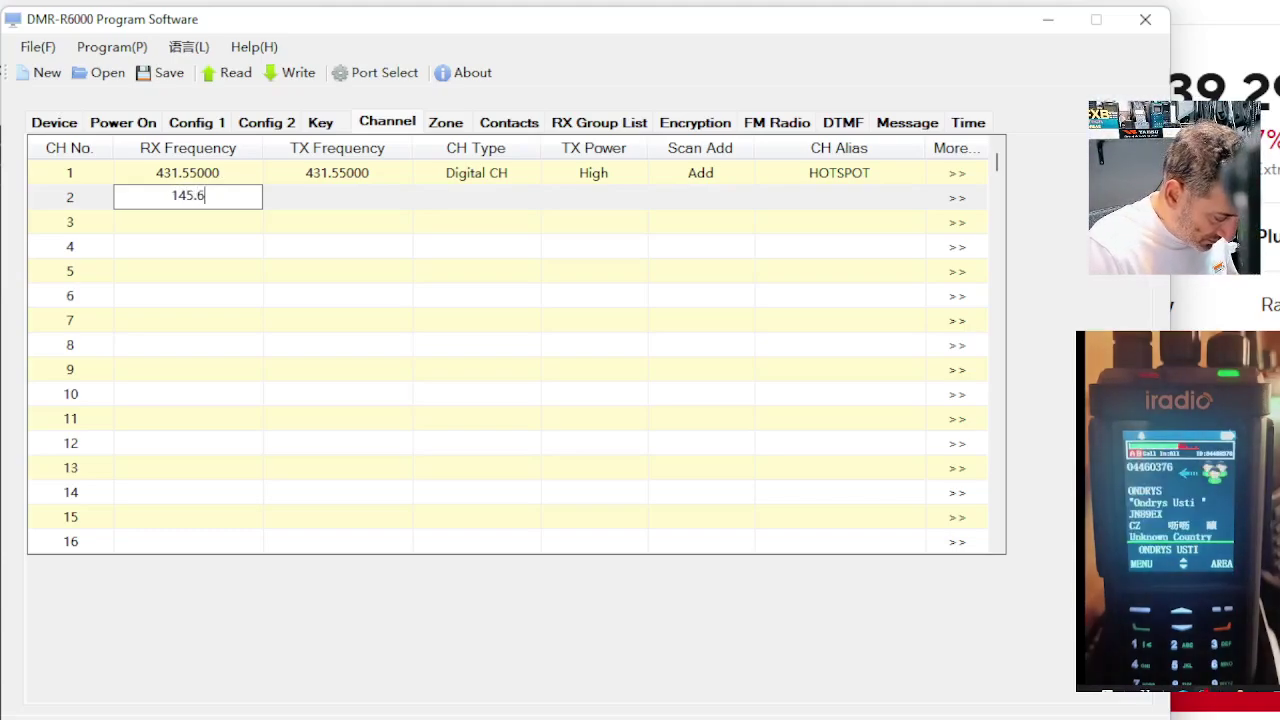
{"action": "type", "text": "00"}
{"action": "left_click", "coordinate": [329, 209]}
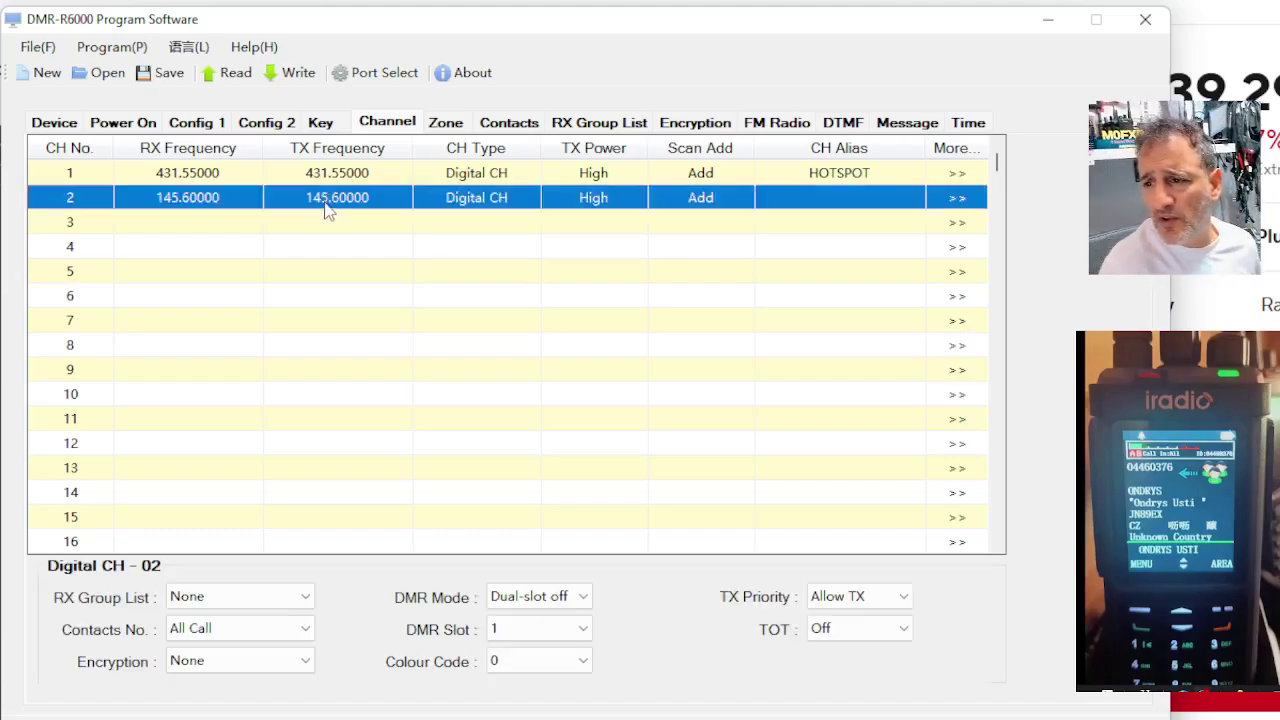
{"action": "left_click", "coordinate": [325, 205]}
{"action": "left_click", "coordinate": [340, 198]}
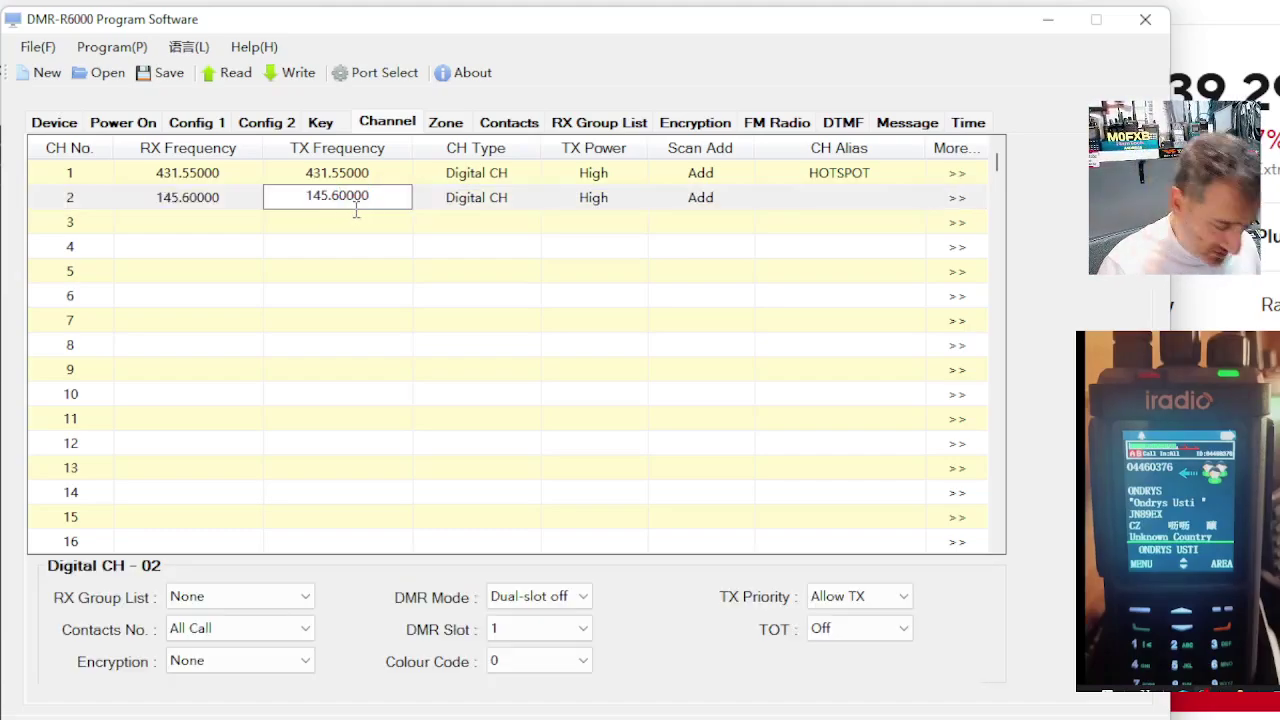
{"action": "key", "text": "BackSpace"}
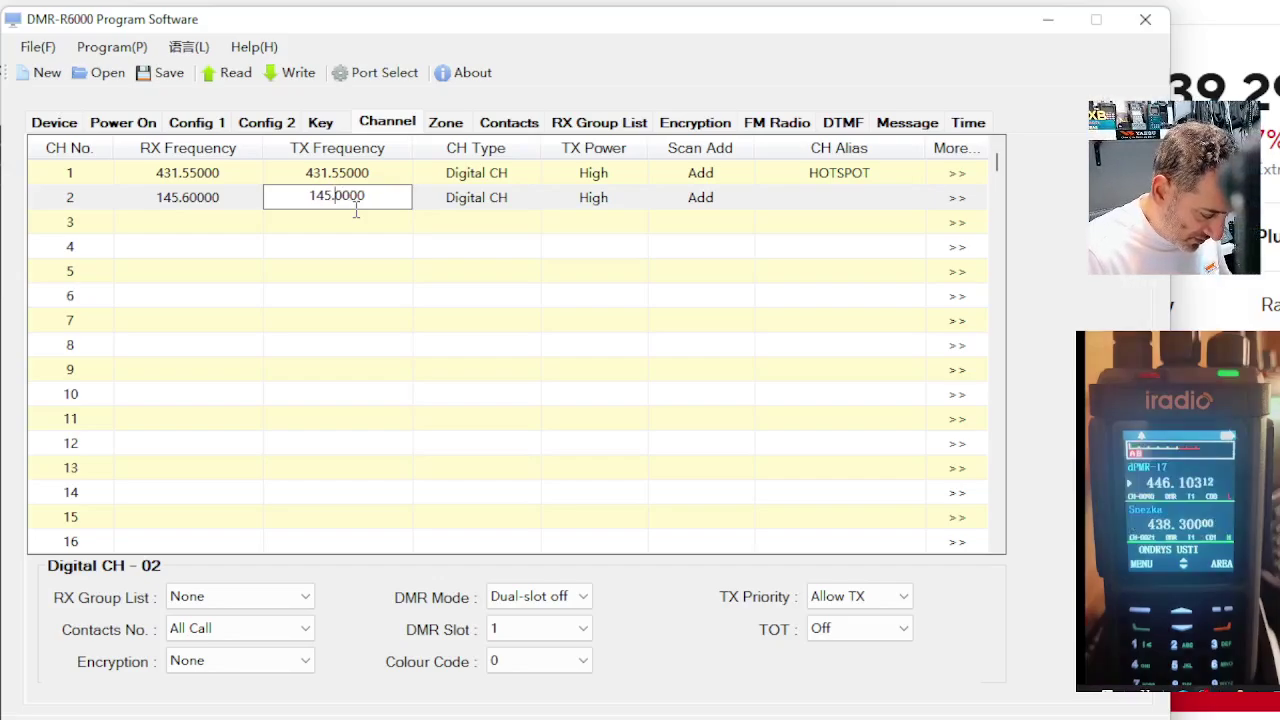
{"action": "type", "text": "0"}
{"action": "left_click", "coordinate": [520, 205]}
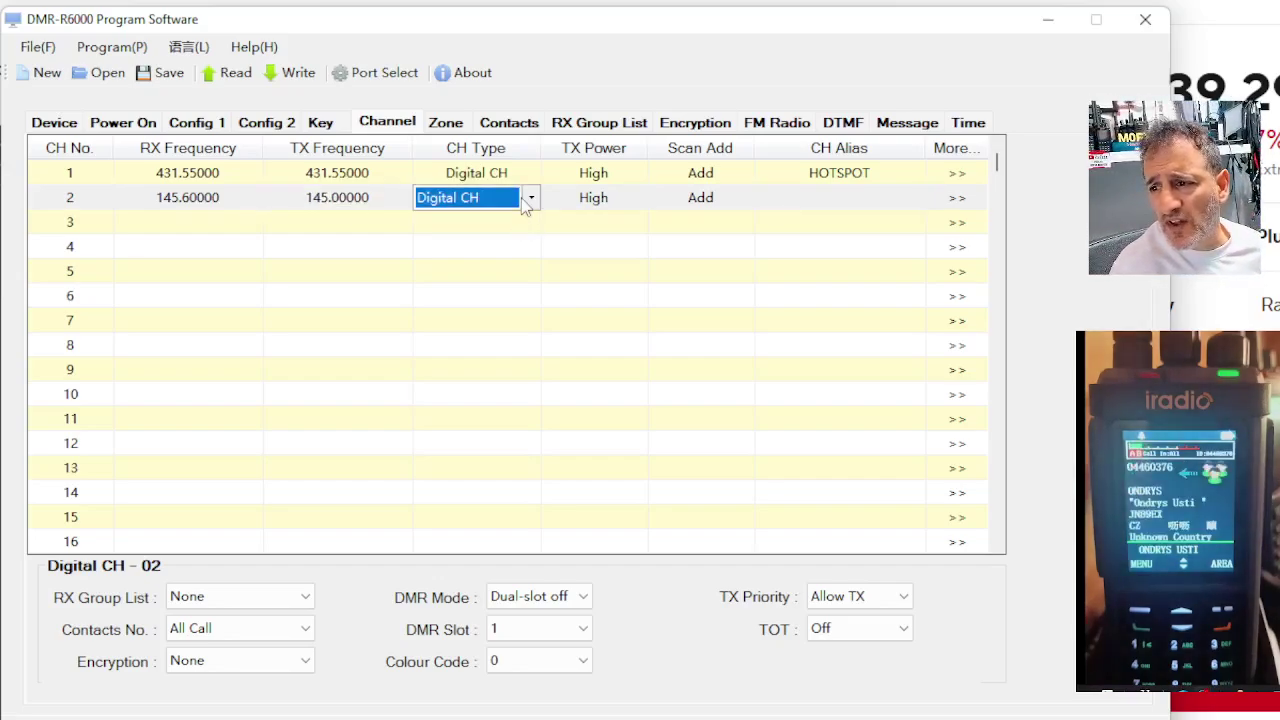
{"action": "left_click", "coordinate": [528, 198]}
{"action": "left_click", "coordinate": [493, 238]}
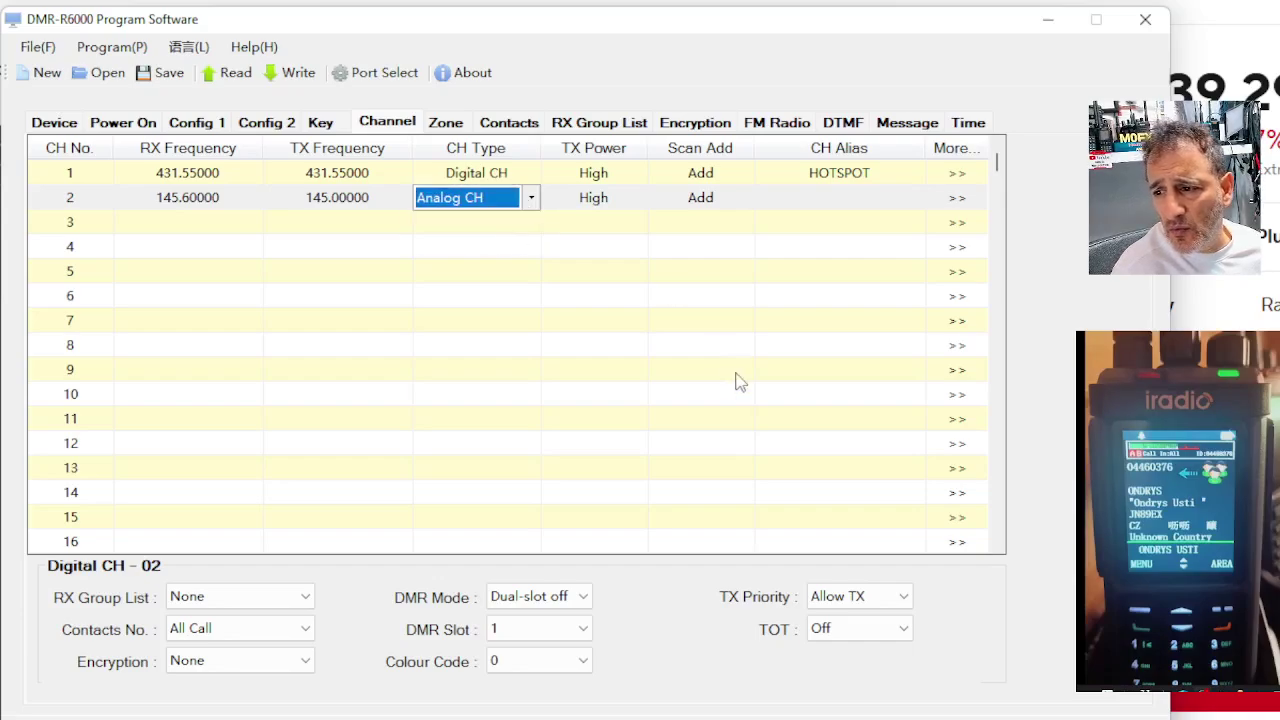
{"action": "left_click", "coordinate": [607, 205]}
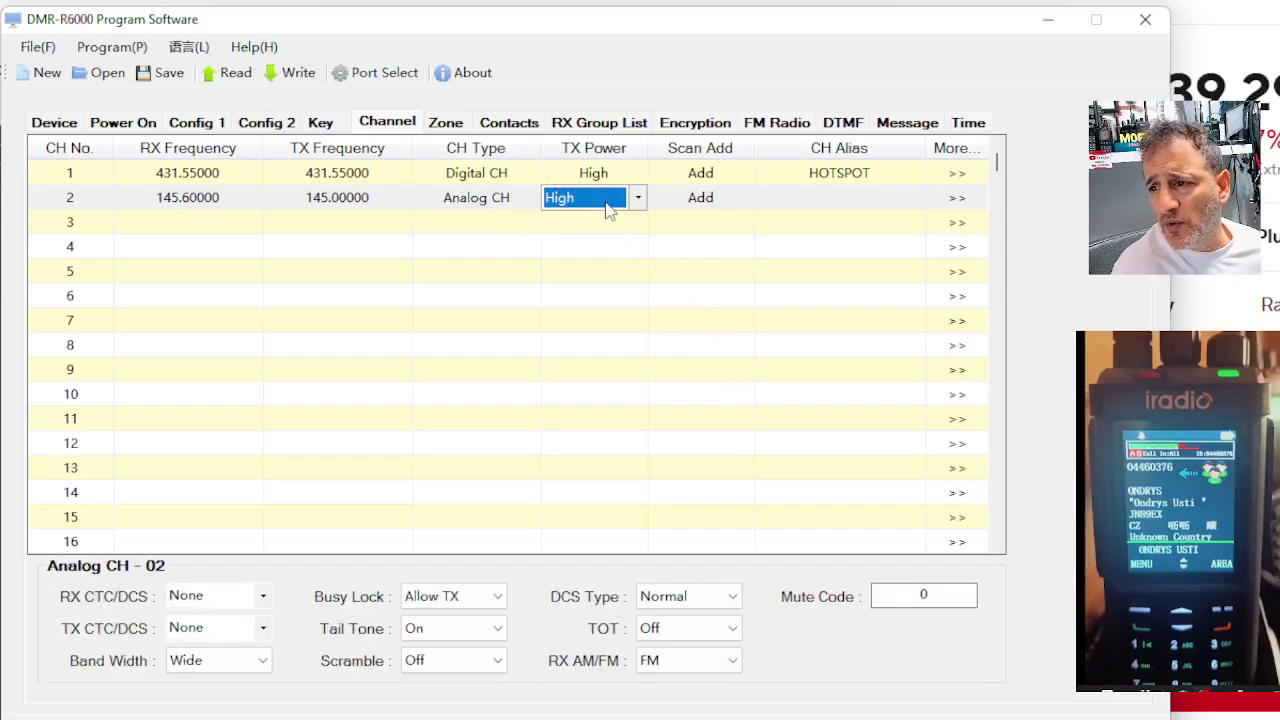
- Give channel 2 a 94.8 transmit tone
{"action": "left_click", "coordinate": [263, 628]}
{"action": "left_click_drag", "start_coordinate": [270, 671], "coordinate": [263, 663]}
{"action": "scroll", "coordinate": [237, 703], "scroll_direction": "down", "scroll_amount": 1}
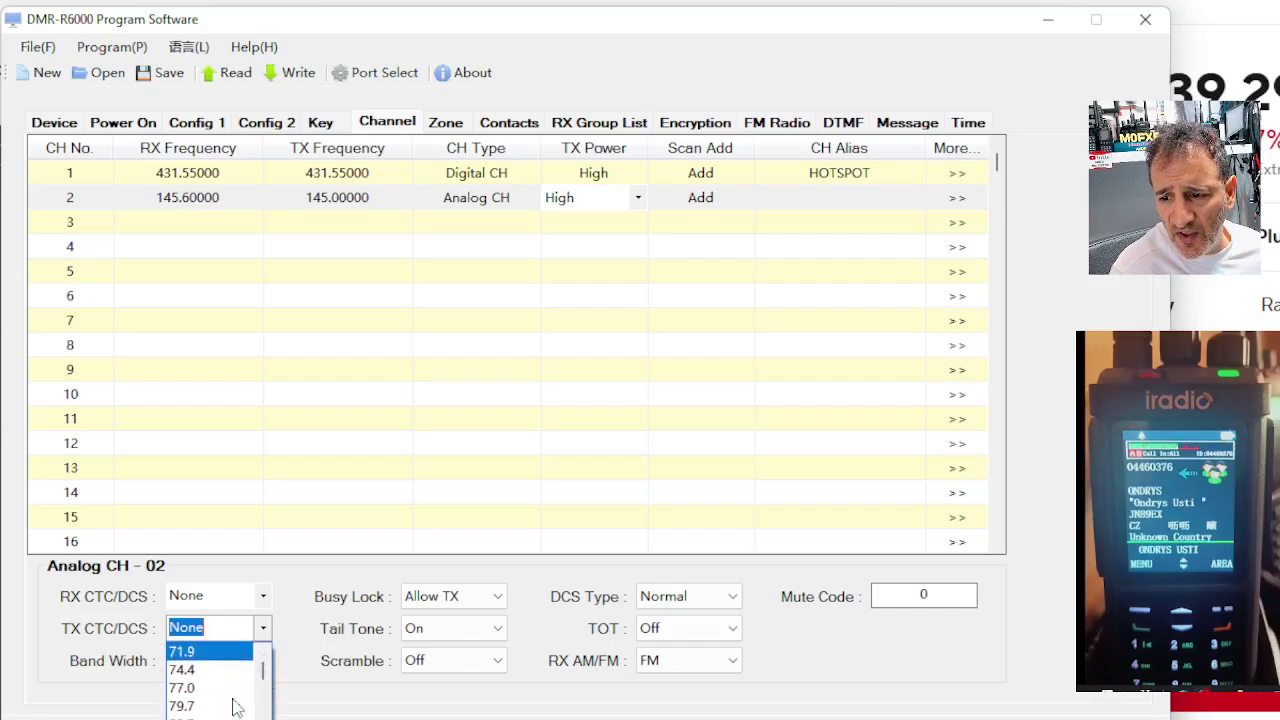
{"action": "scroll", "coordinate": [213, 705], "scroll_direction": "down", "scroll_amount": 2}
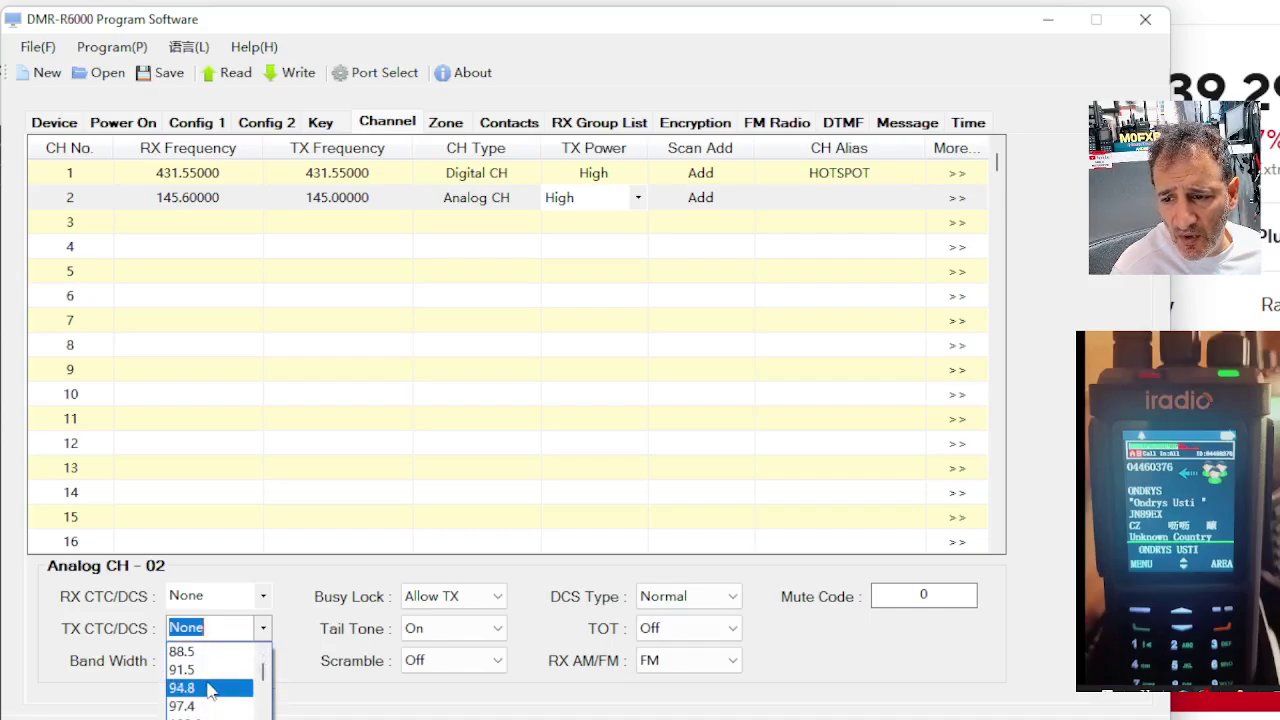
{"action": "left_click", "coordinate": [208, 690]}
- Name channel 2 GB3WR
{"action": "left_click", "coordinate": [828, 199]}
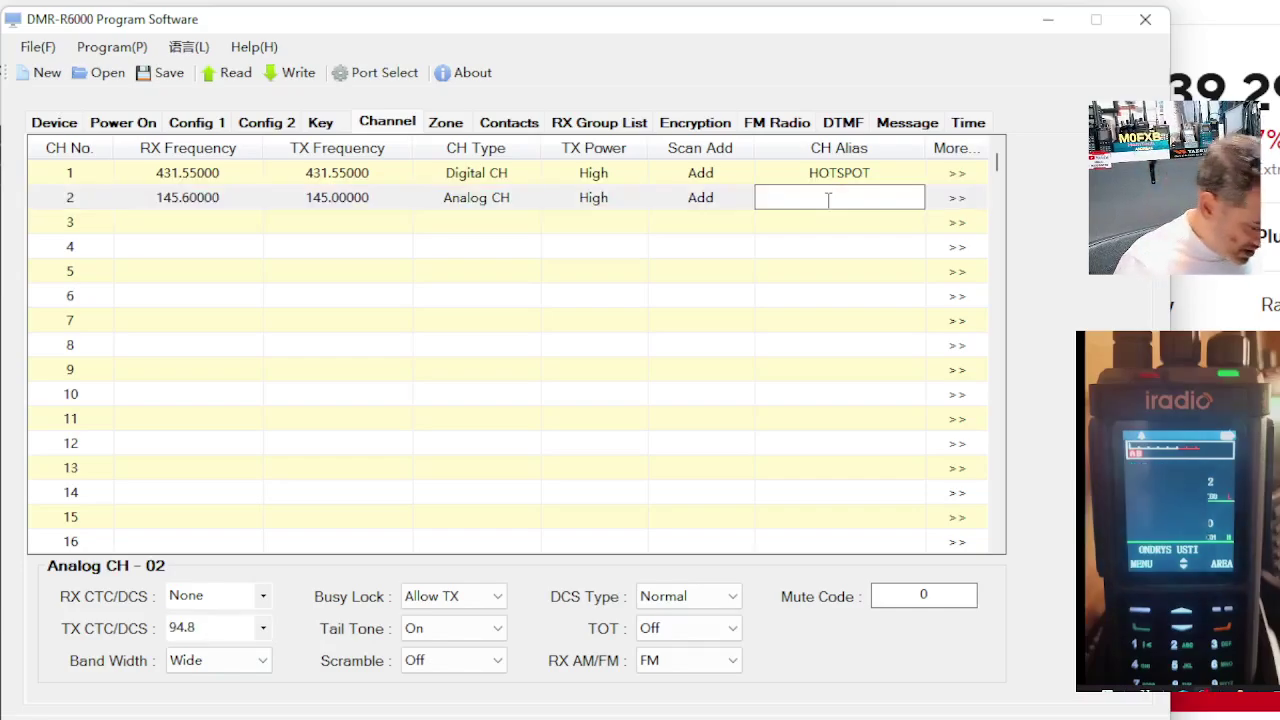
{"action": "type", "text": "GB"}
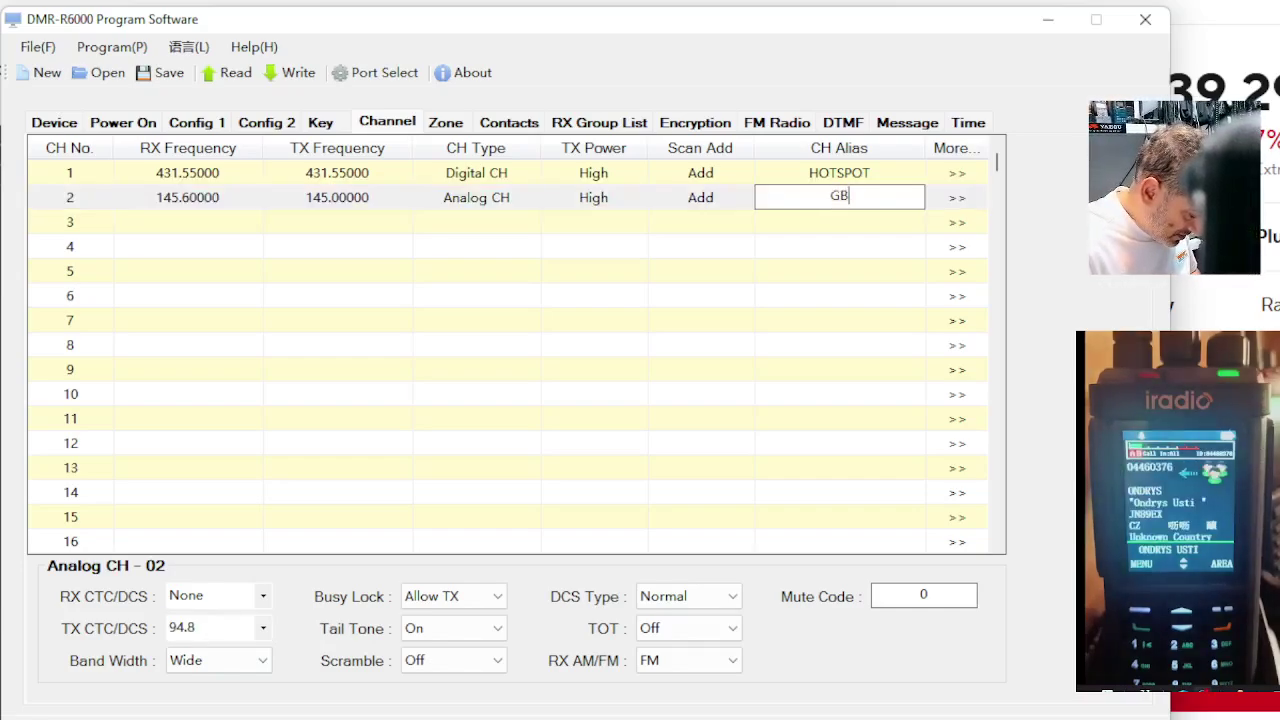
{"action": "type", "text": "3WR"}
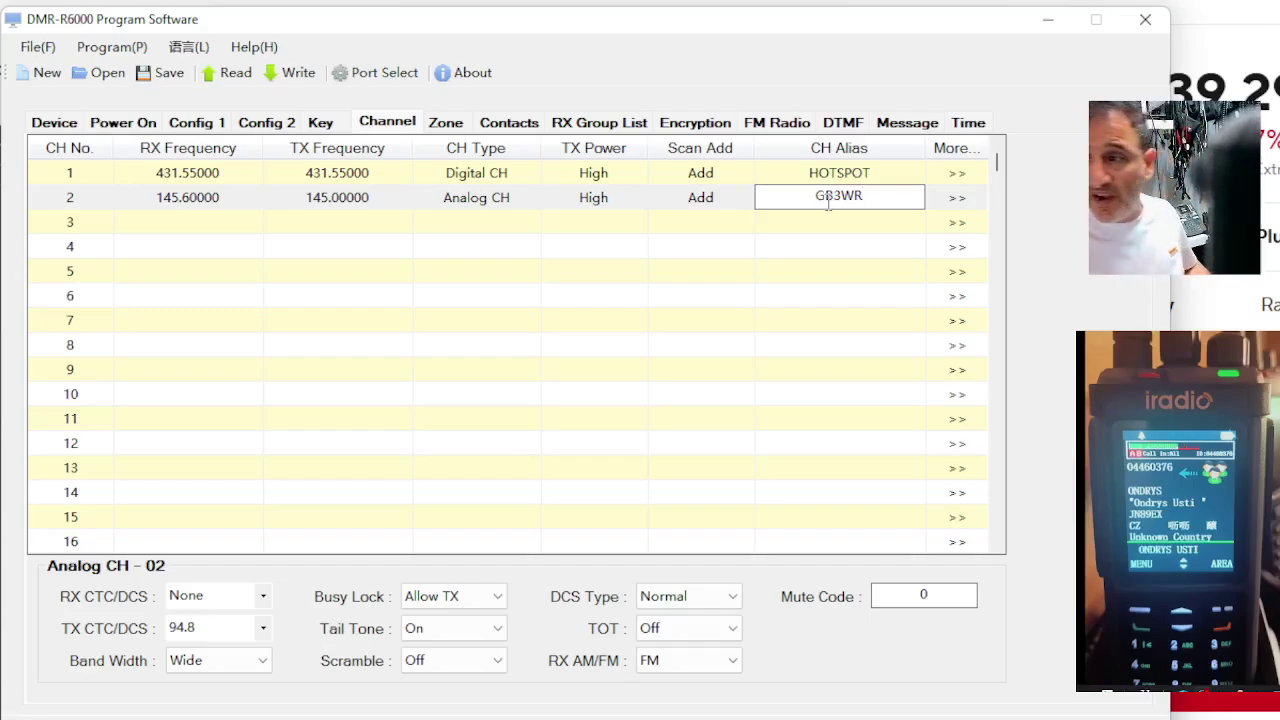
{"action": "left_click", "coordinate": [188, 222]}
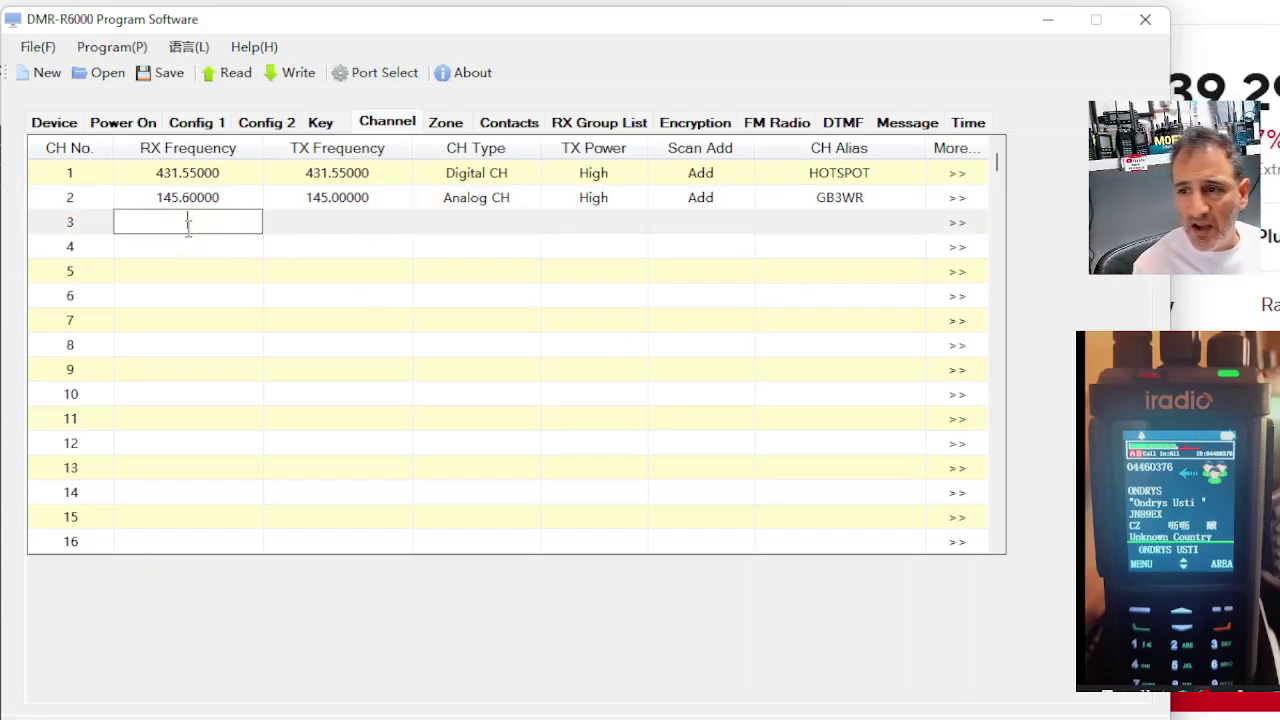
- Name zone 1 DIGITAL and zone 2 ANALOGUE
{"action": "left_click", "coordinate": [446, 124]}
{"action": "left_click", "coordinate": [234, 218]}
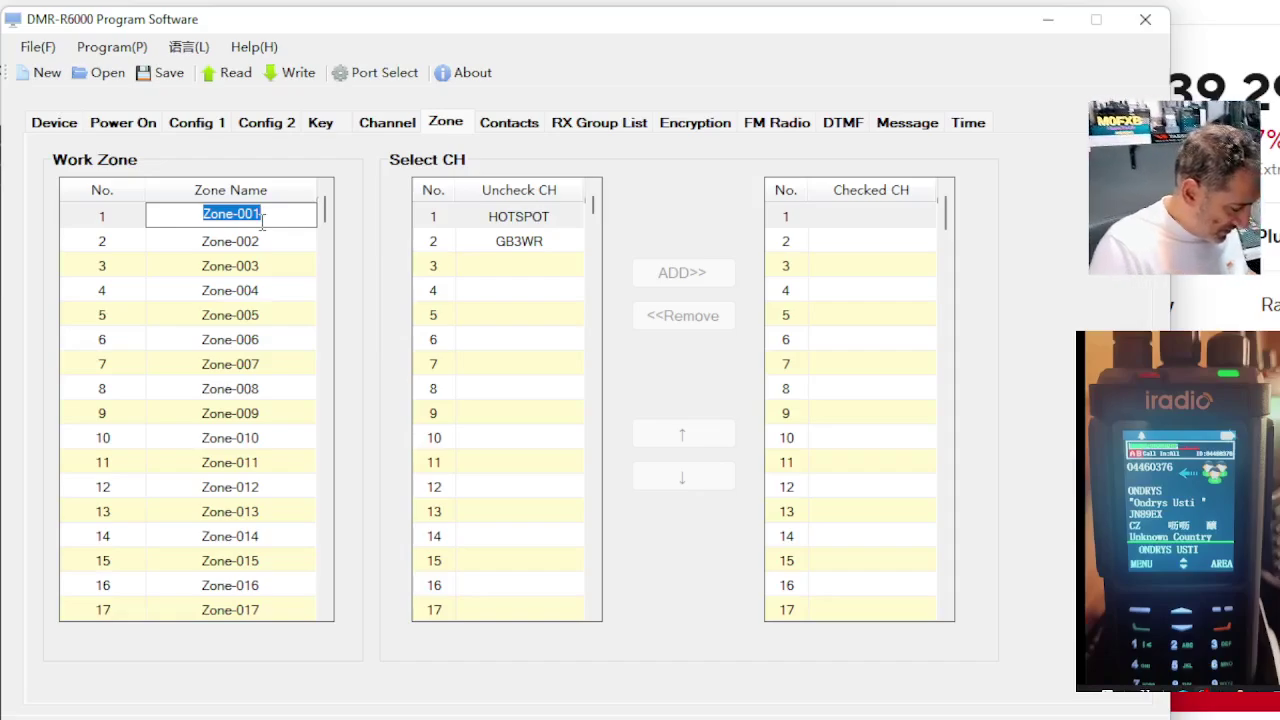
{"action": "type", "text": "DIGITAL"}
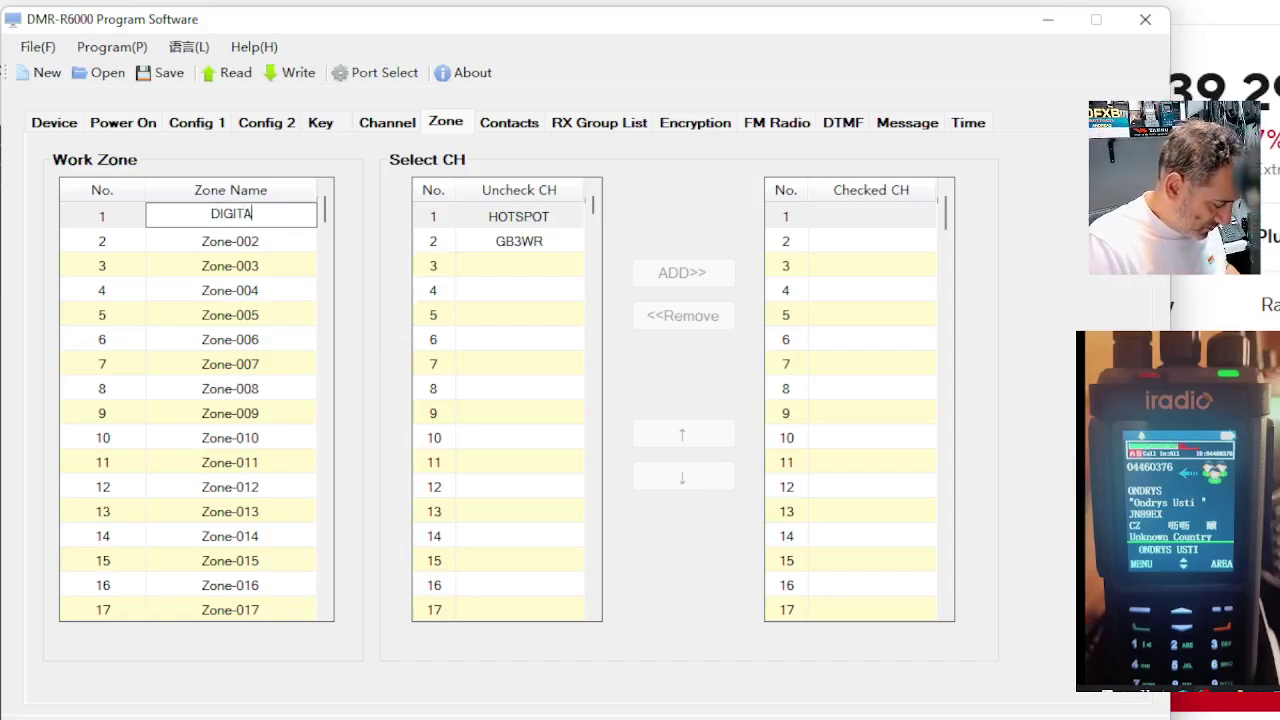
{"action": "left_click", "coordinate": [258, 246]}
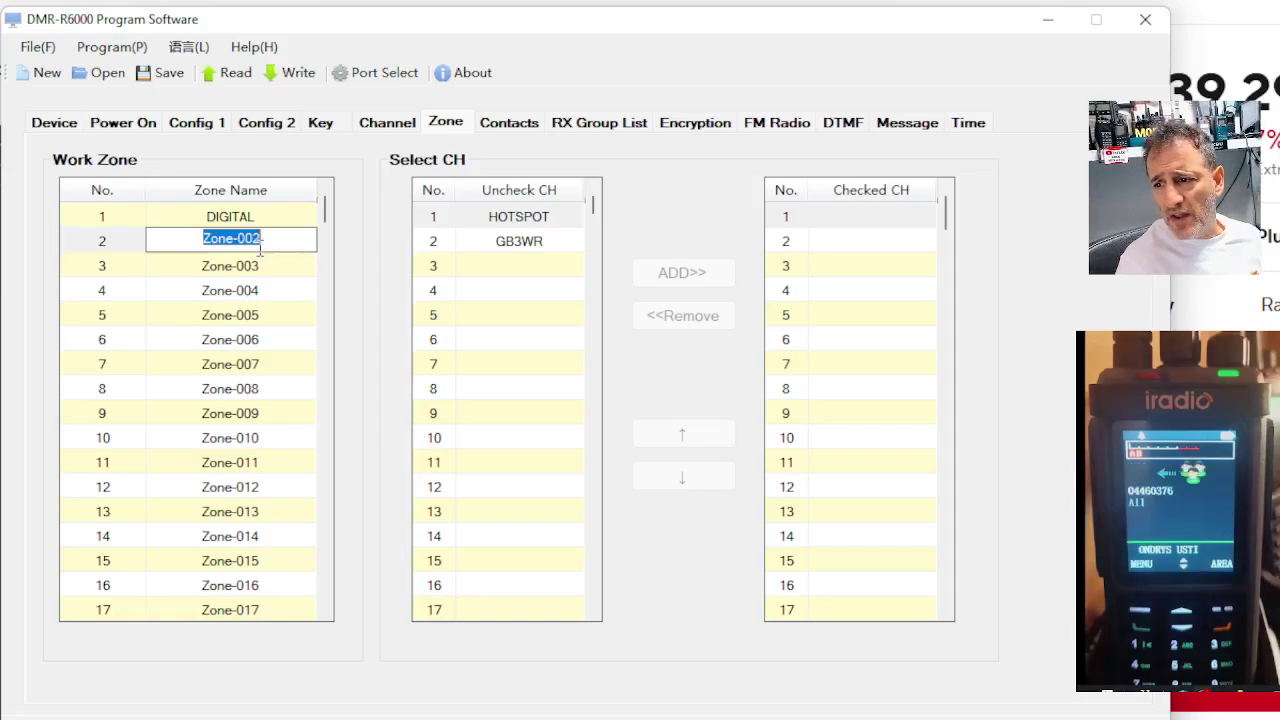
{"action": "type", "text": "AM"}
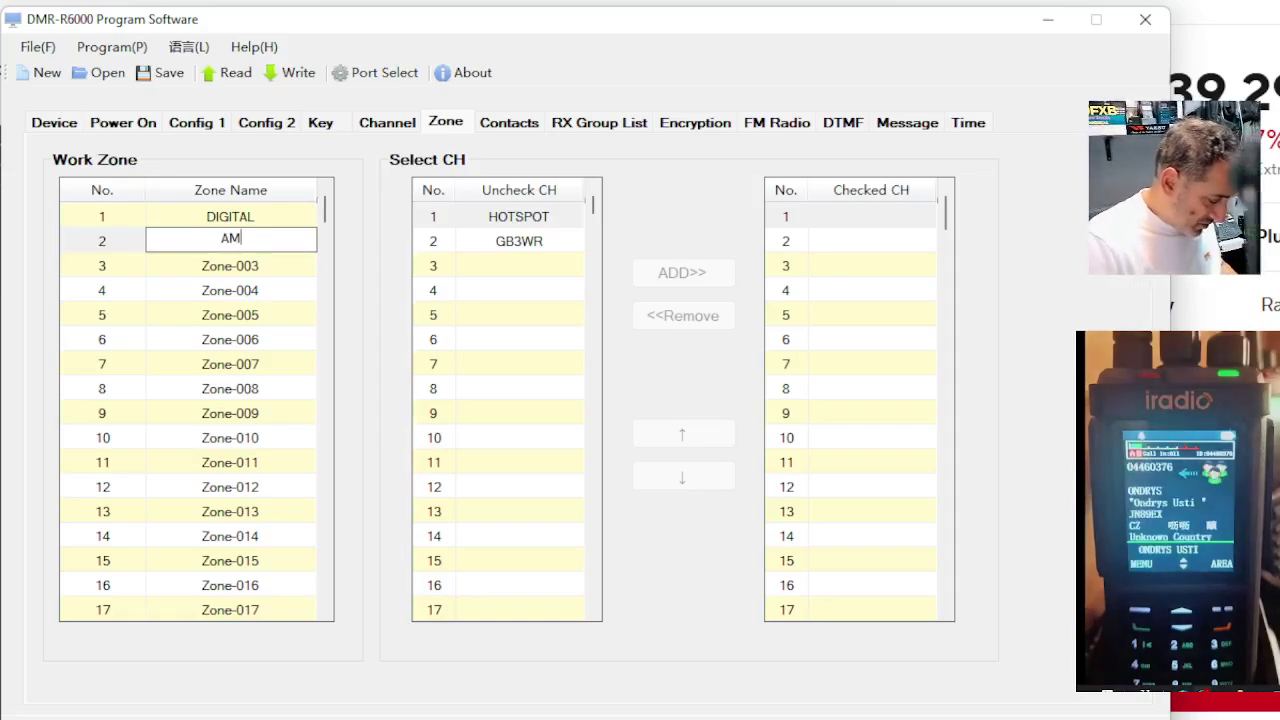
{"action": "key", "text": "BackSpace"}
{"action": "type", "text": "NALOGUE"}
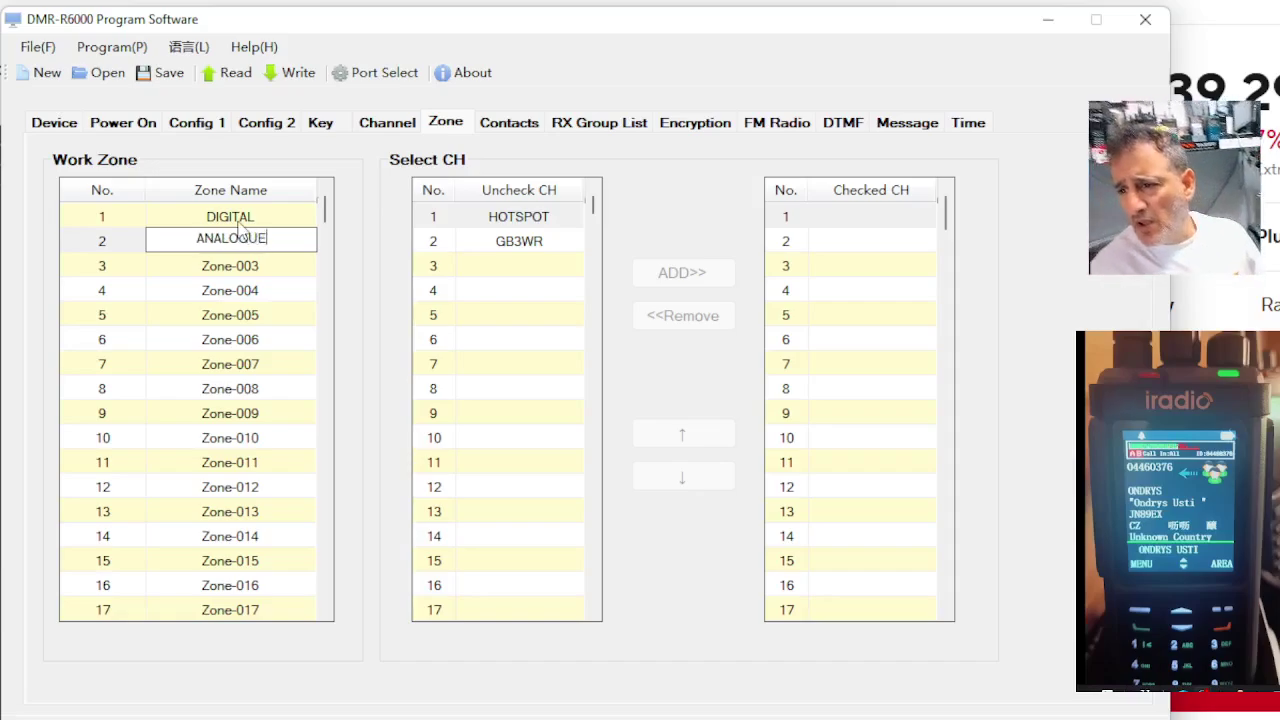
{"action": "left_click", "coordinate": [238, 222]}
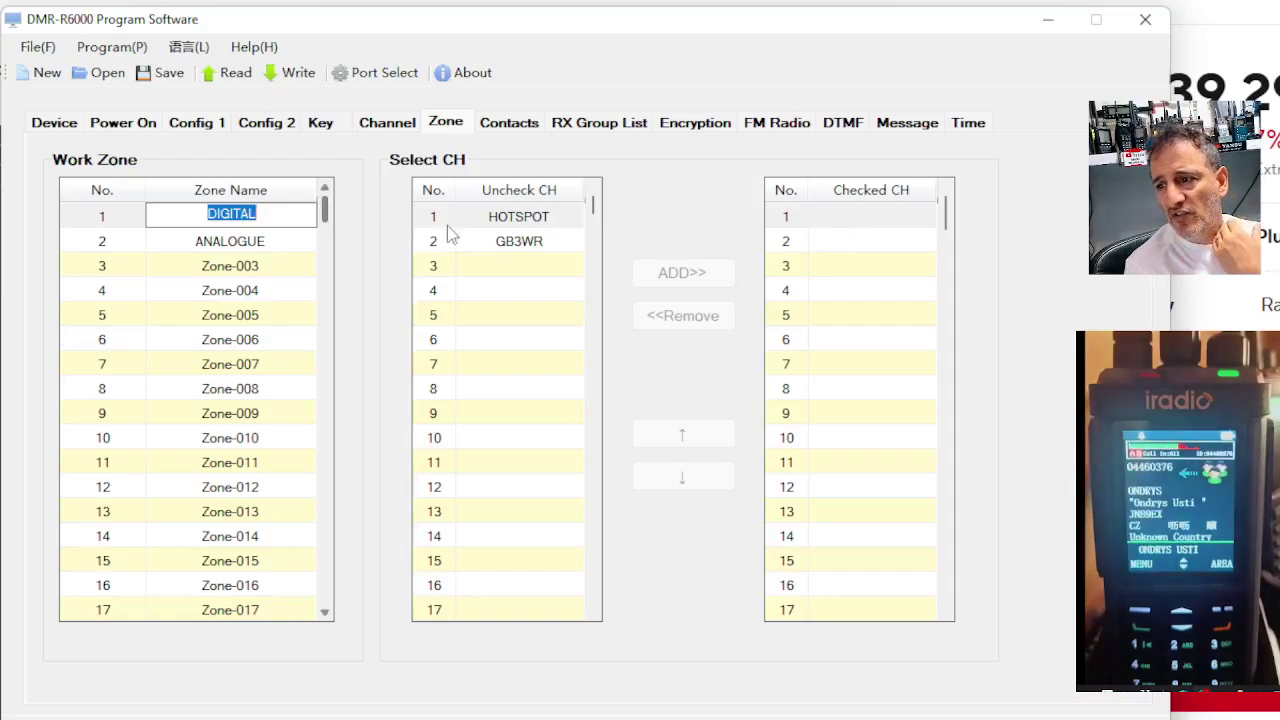
- Add HOTSPOT to the DIGITAL zone and GB3WR to the ANALOGUE zone
{"action": "left_click", "coordinate": [530, 218]}
{"action": "left_click", "coordinate": [663, 273]}
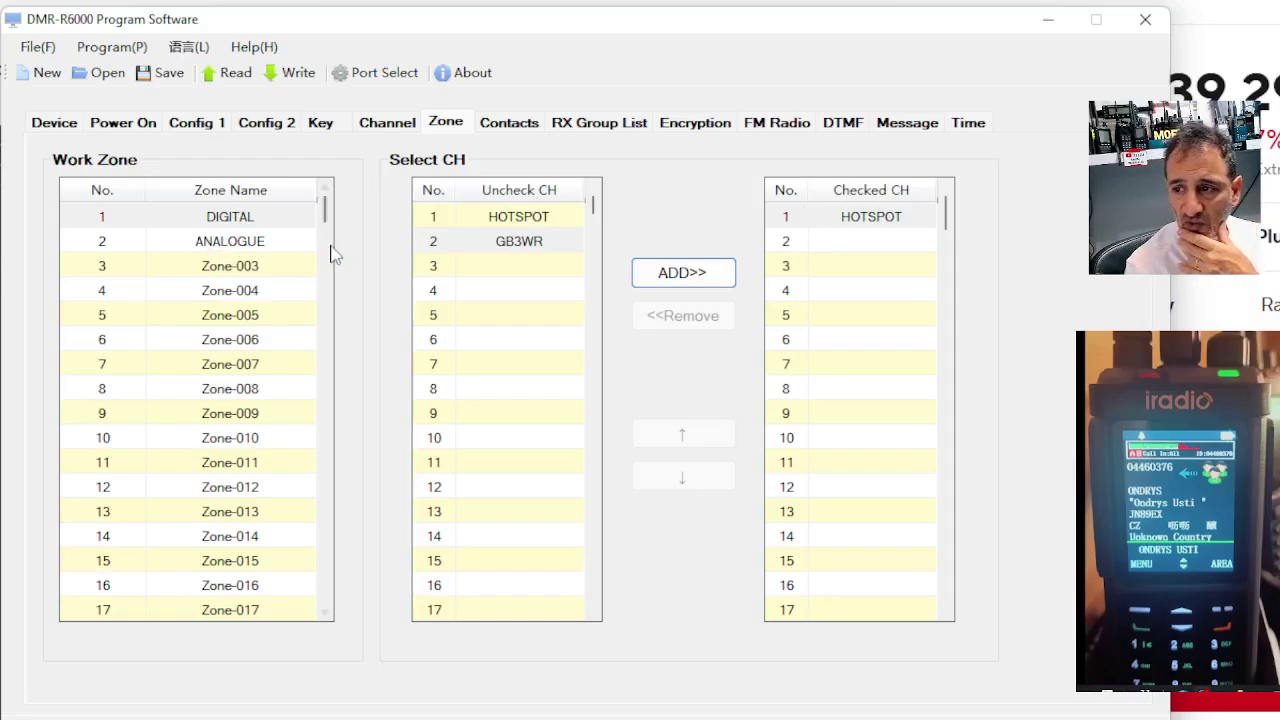
{"action": "double_click", "coordinate": [232, 243]}
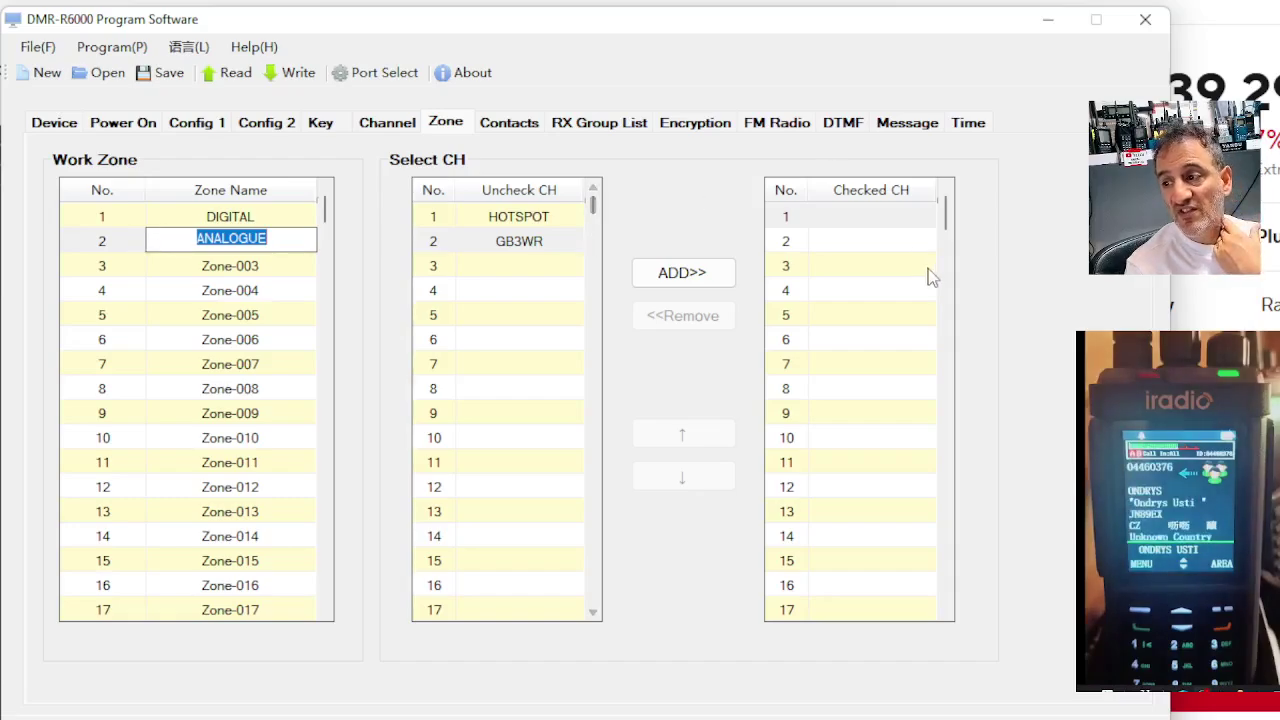
{"action": "left_click", "coordinate": [508, 253]}
{"action": "left_click", "coordinate": [683, 272]}
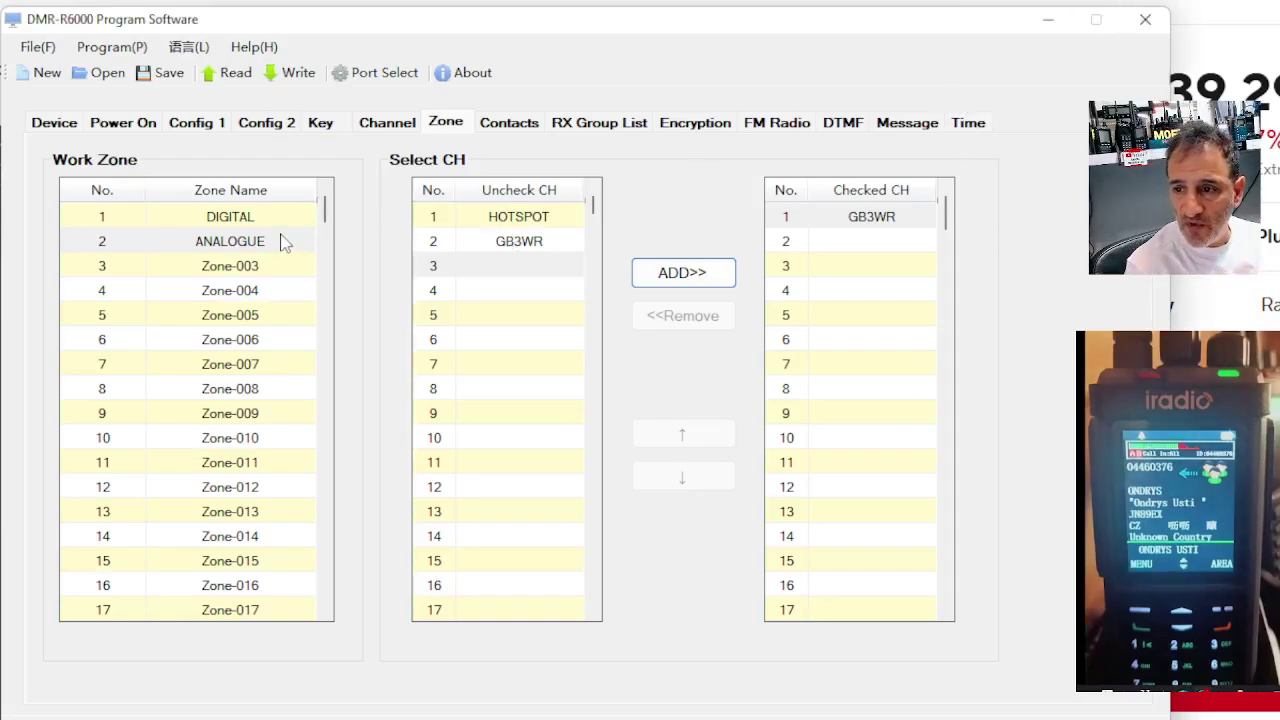
- Rename the third zone to AIR
{"action": "double_click", "coordinate": [231, 270]}
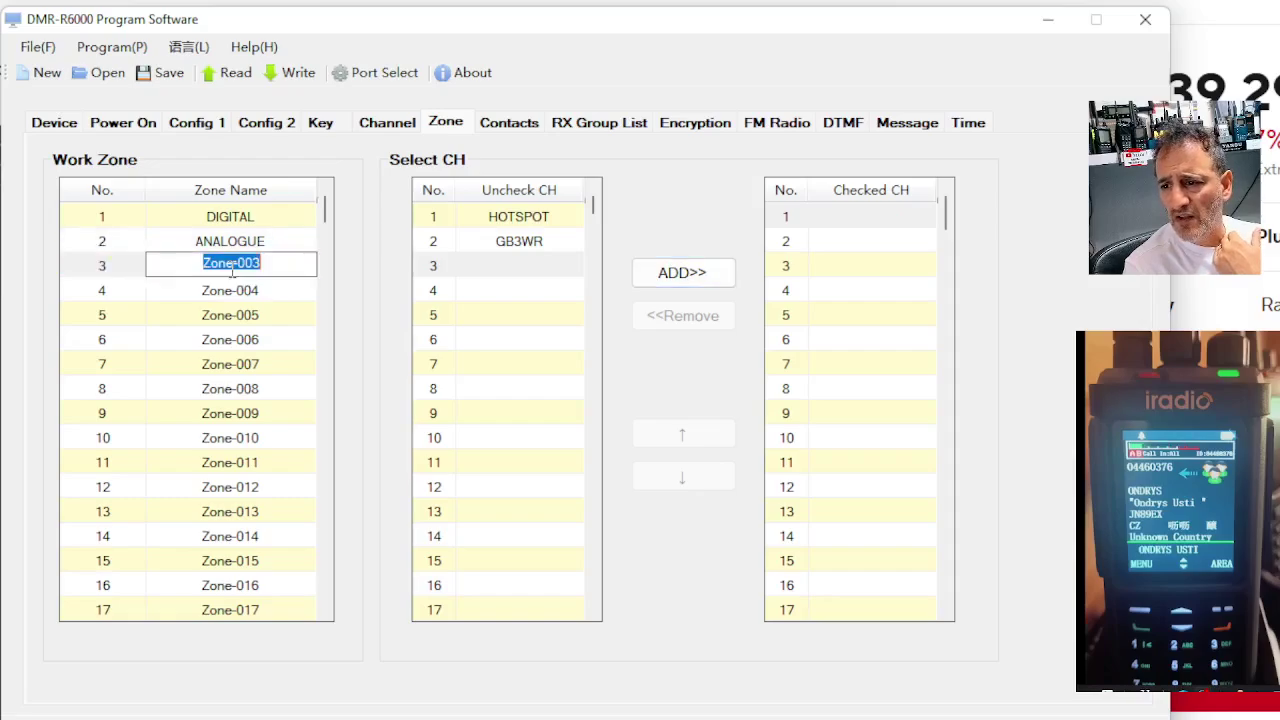
{"action": "type", "text": "Al"}
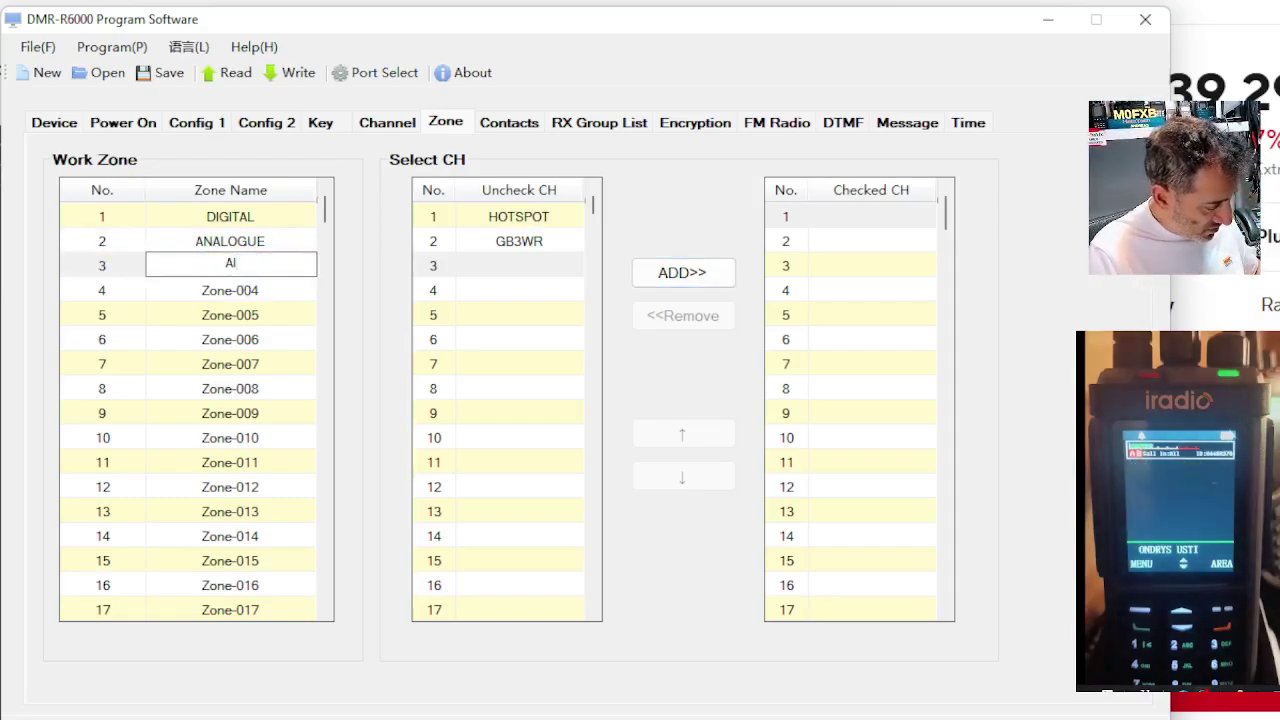
{"action": "type", "text": "R"}
{"action": "left_click", "coordinate": [493, 268]}
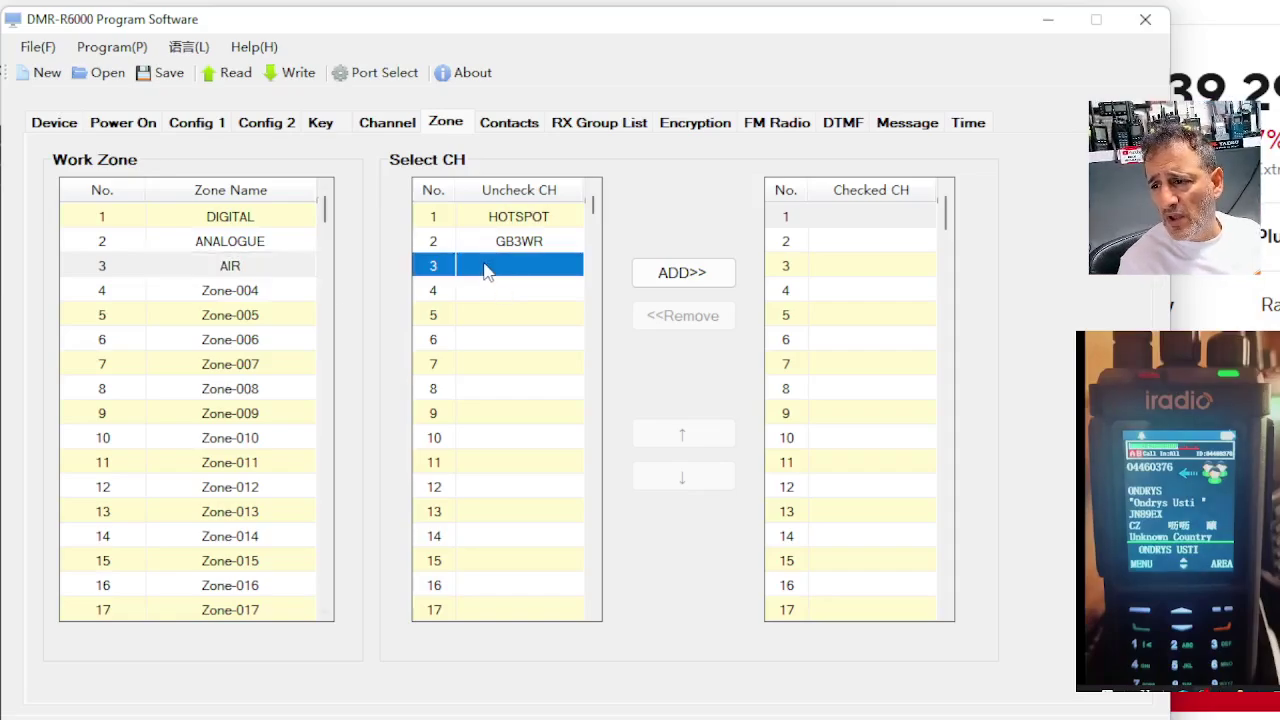
{"action": "double_click", "coordinate": [270, 289]}
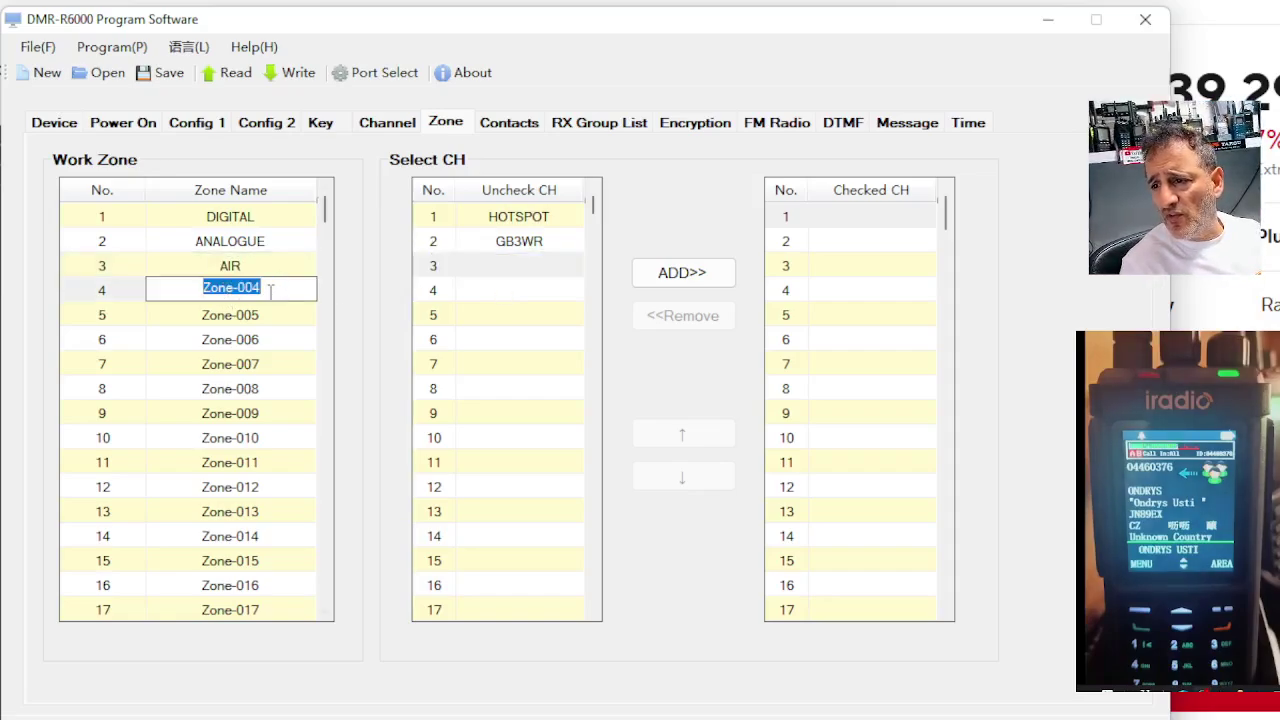
{"action": "left_click", "coordinate": [387, 124]}
- Fill channel 3 with frequency 133.85000 and the alias AIR, then commit the row
{"action": "double_click", "coordinate": [180, 221]}
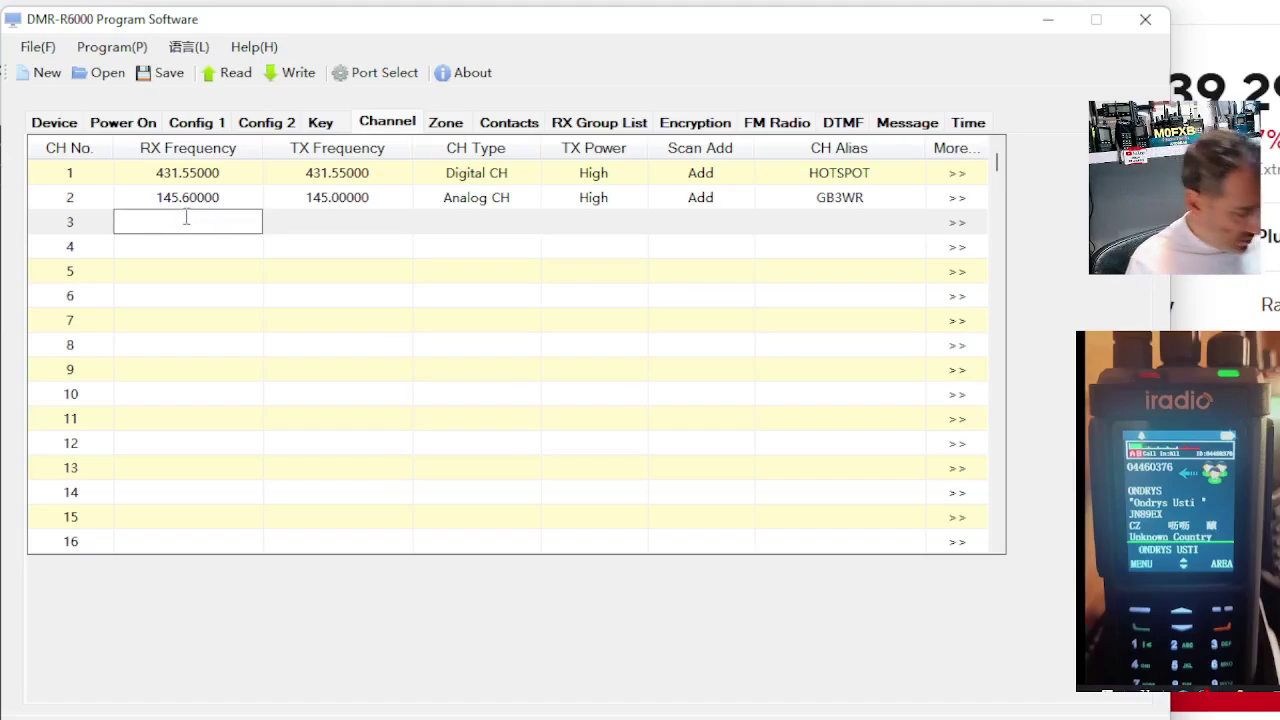
{"action": "type", "text": "13"}
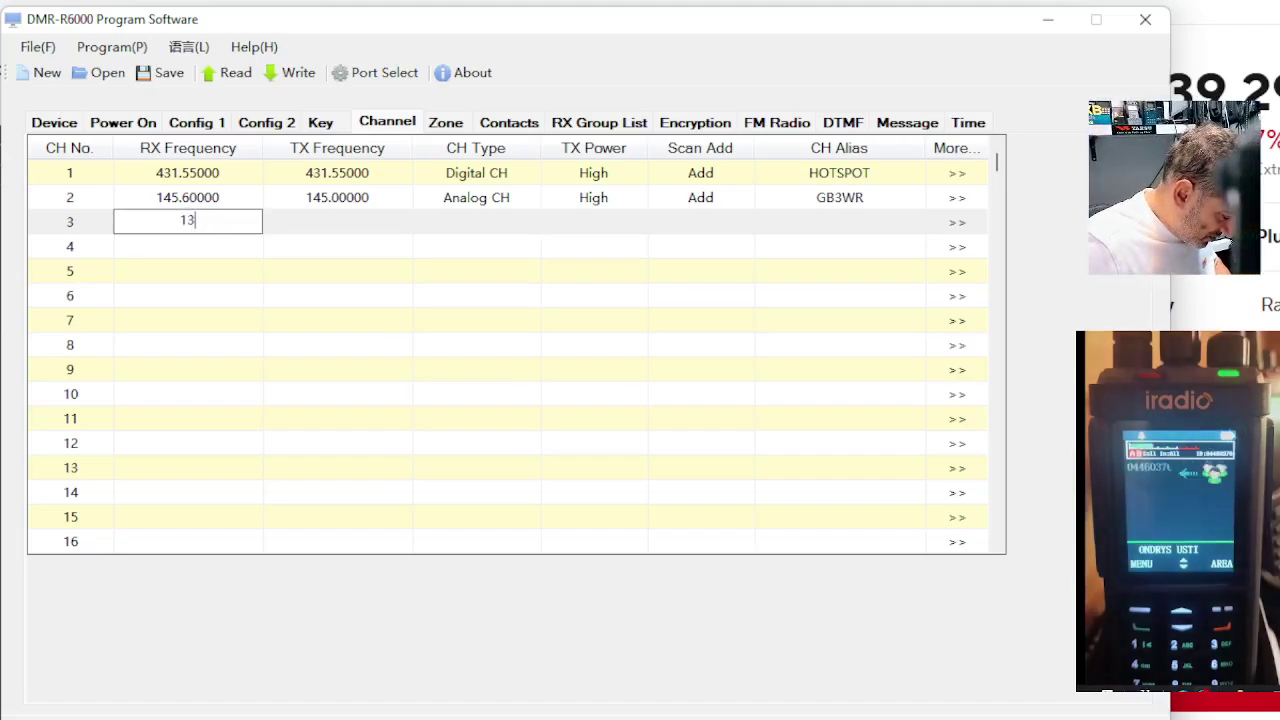
{"action": "type", "text": "3.85"}
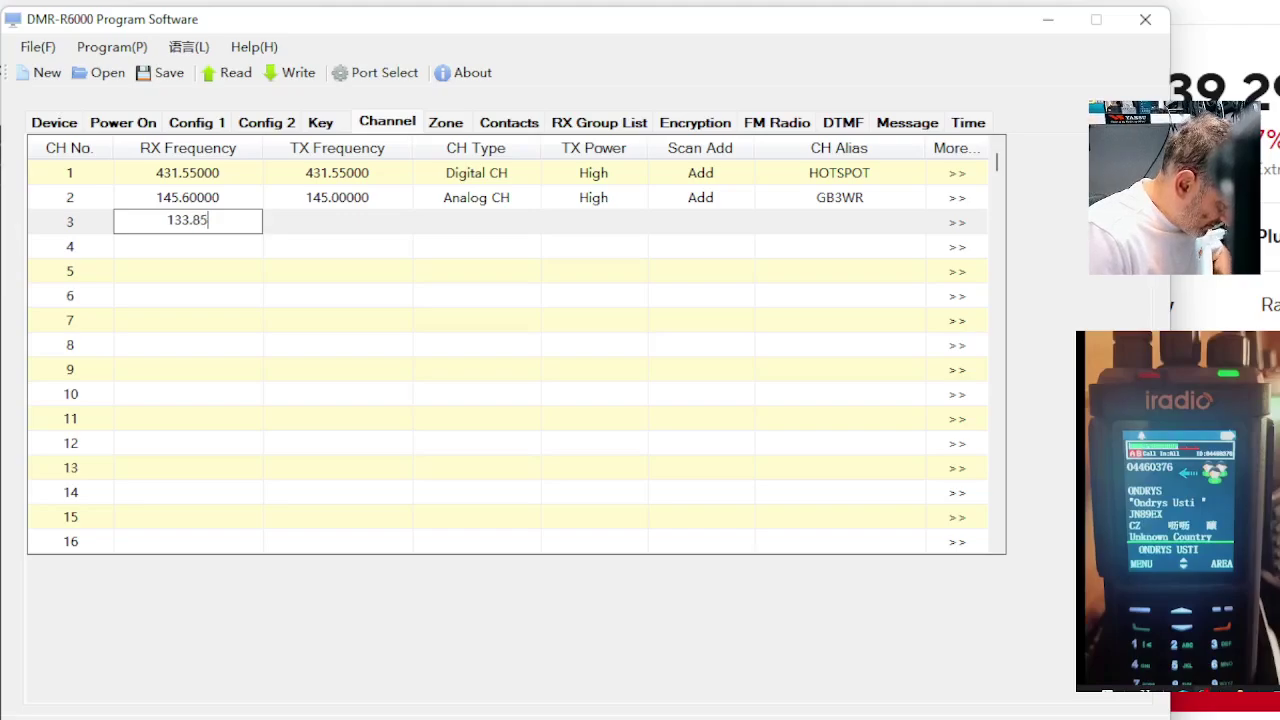
{"action": "type", "text": "0"}
{"action": "left_click", "coordinate": [370, 222]}
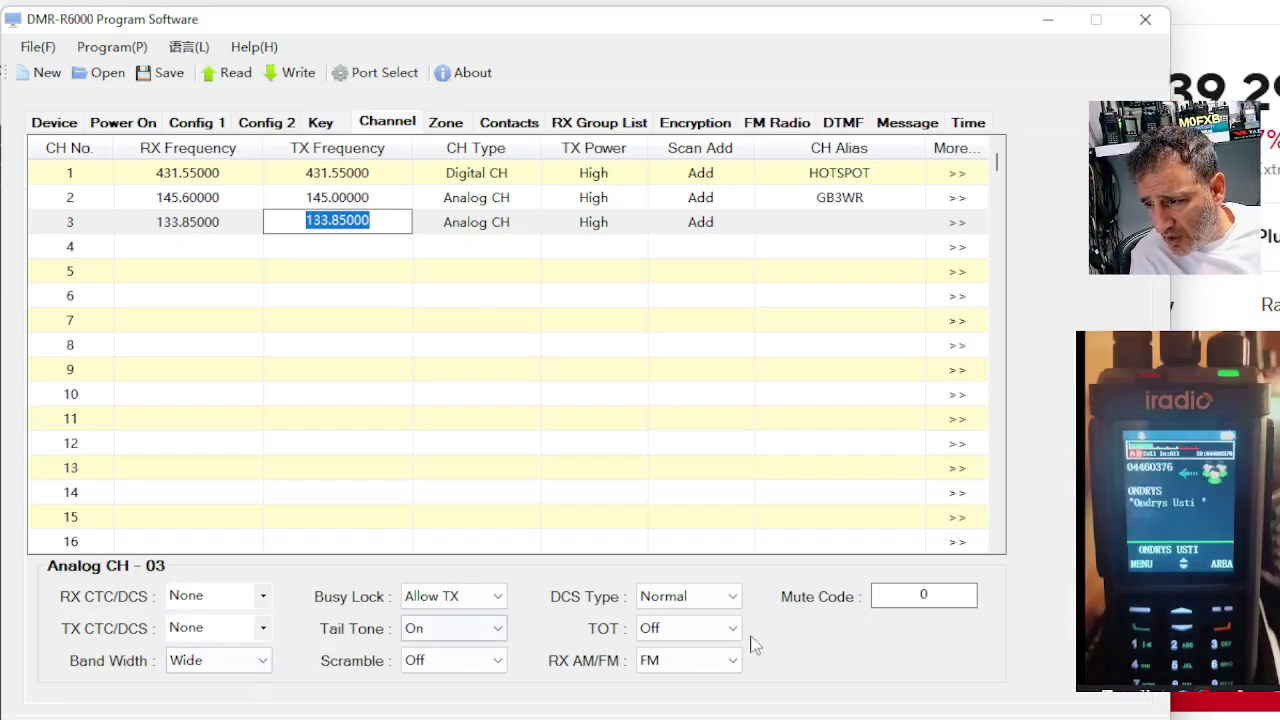
{"action": "left_click", "coordinate": [858, 224]}
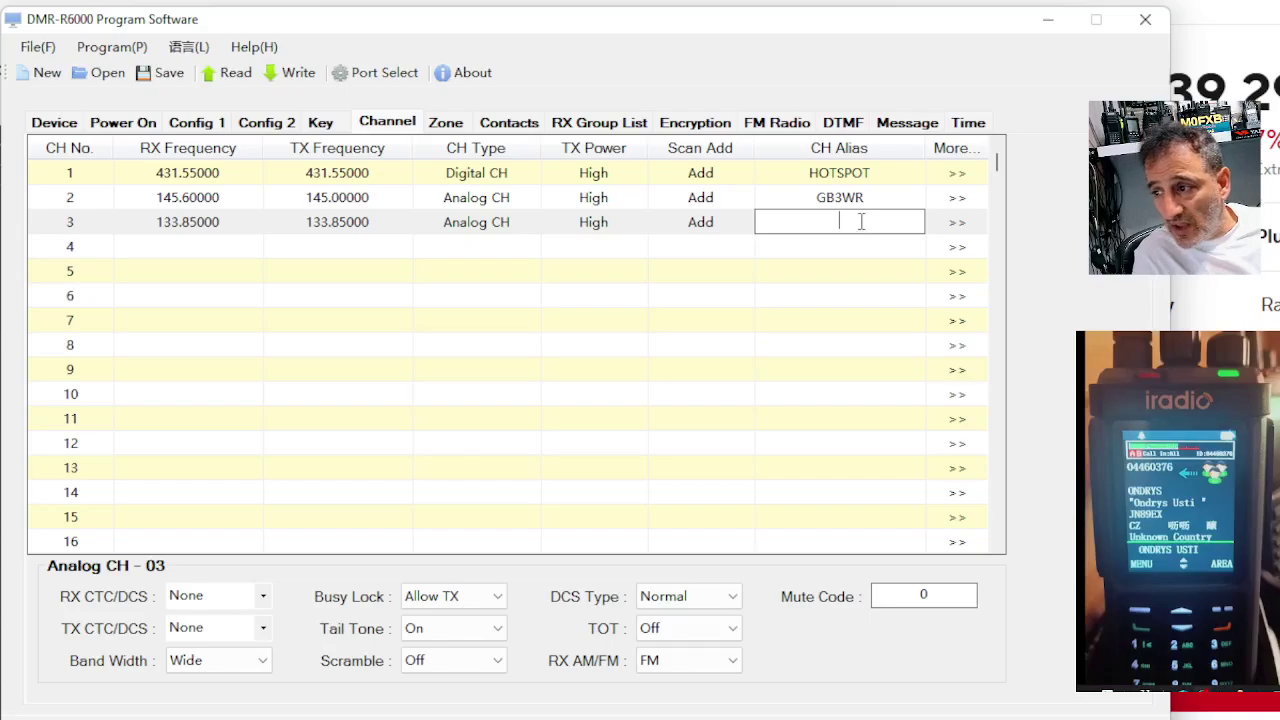
{"action": "type", "text": "AIR"}
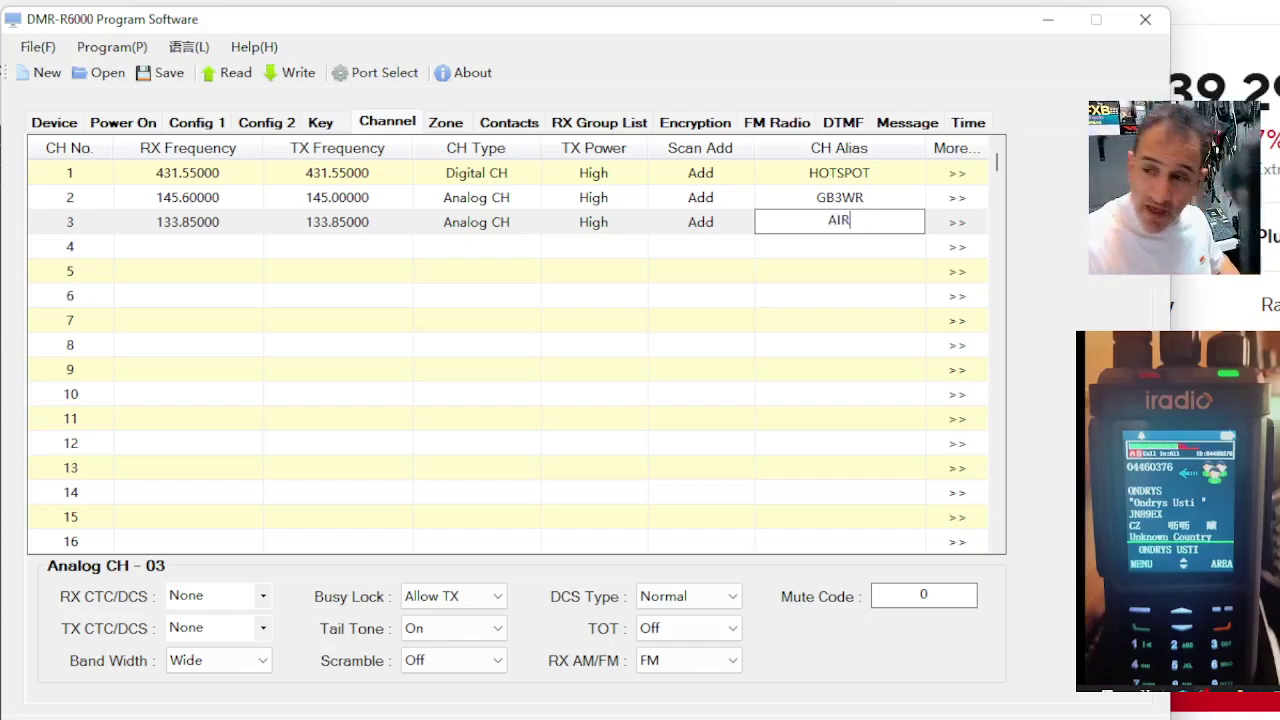
{"action": "left_click", "coordinate": [745, 345]}
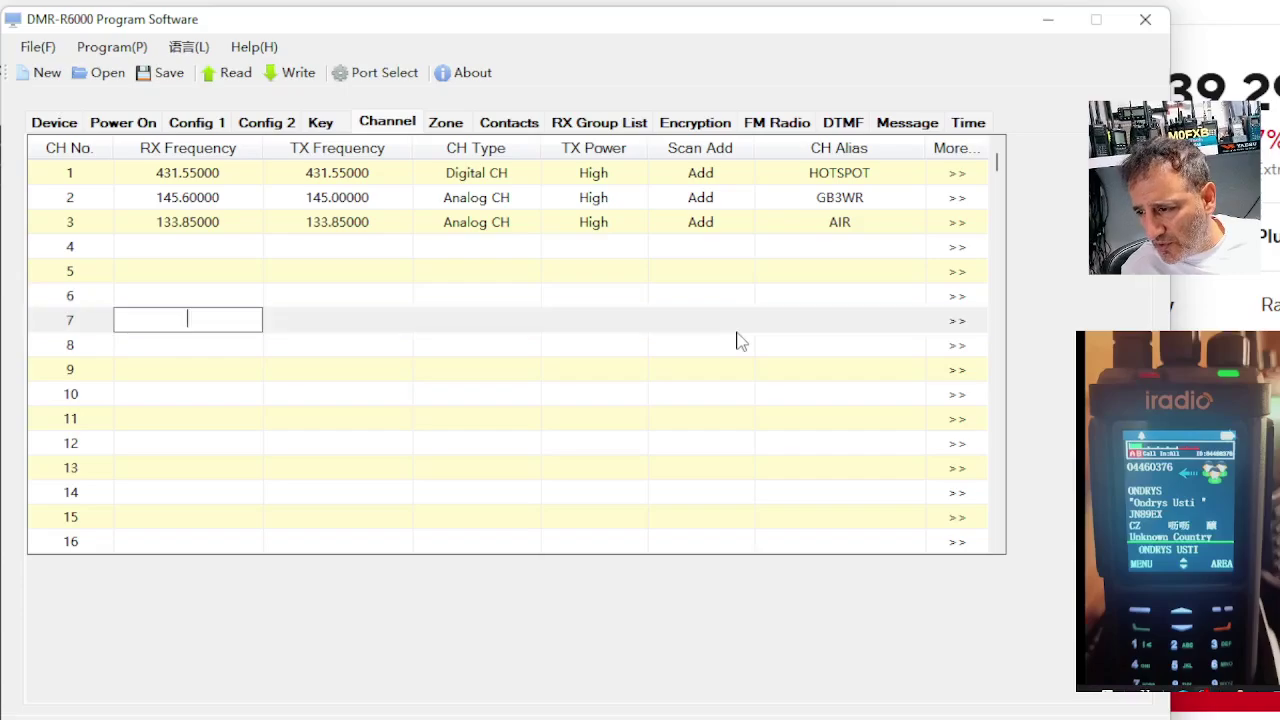
{"action": "left_click", "coordinate": [834, 220]}
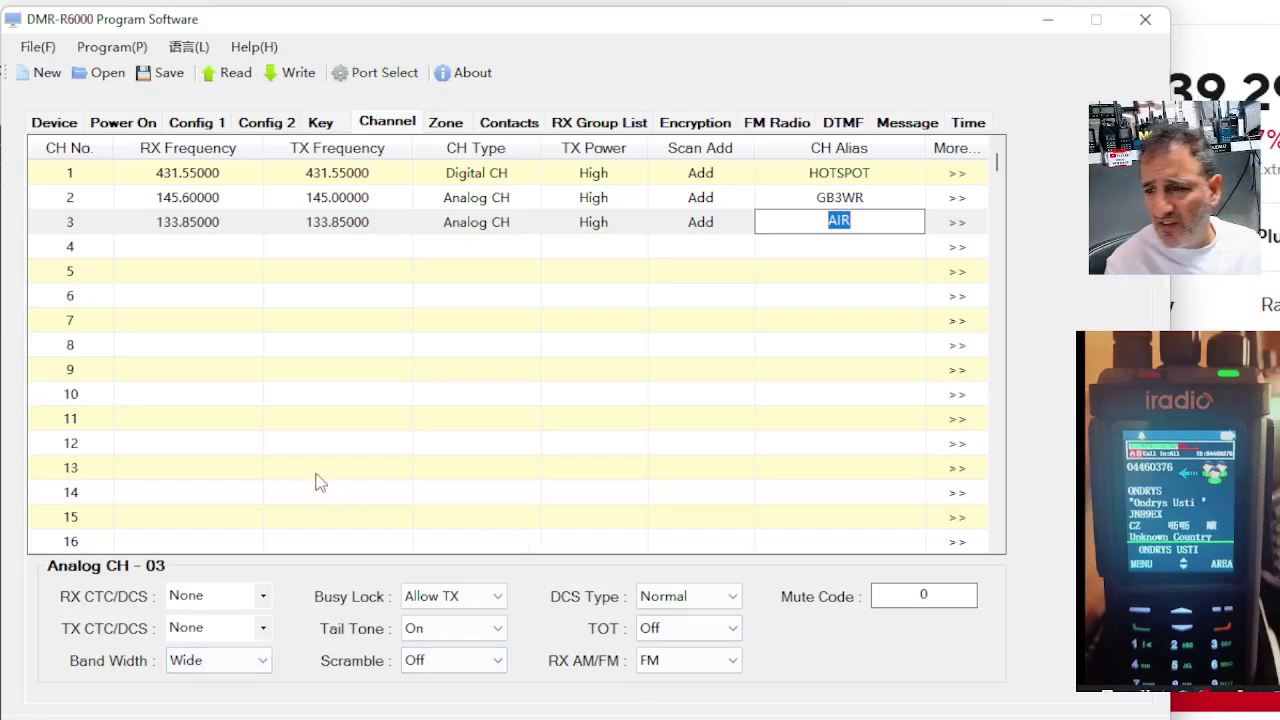
{"action": "left_click", "coordinate": [206, 247]}
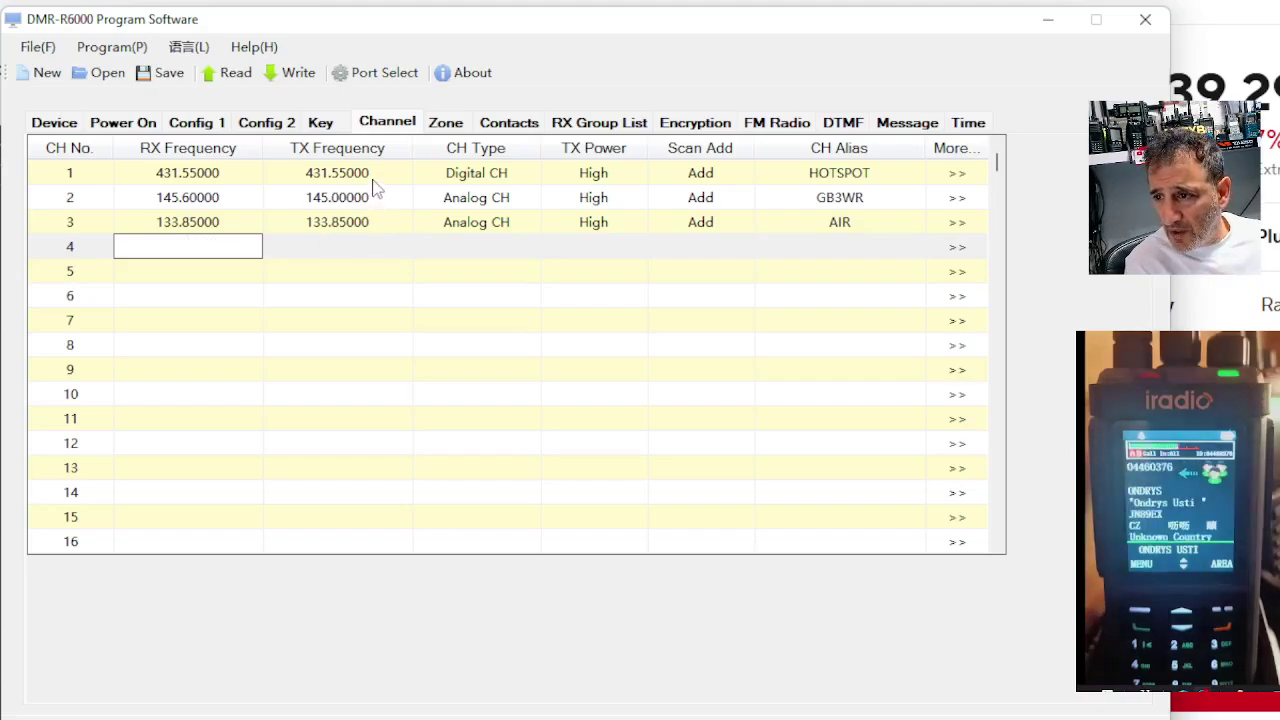
- Name zone 3 AIR and add the AIR channel to it
{"action": "left_click", "coordinate": [446, 124]}
{"action": "left_click", "coordinate": [230, 266]}
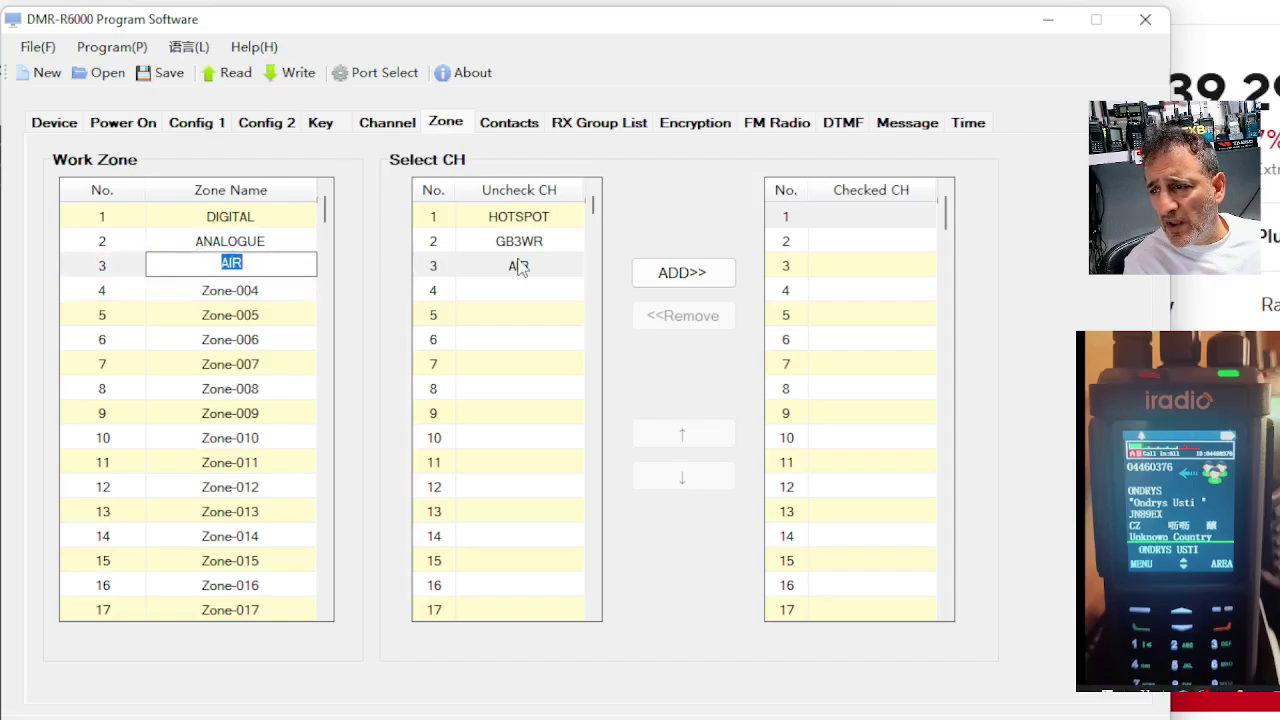
{"action": "left_click", "coordinate": [528, 268]}
{"action": "left_click", "coordinate": [680, 273]}
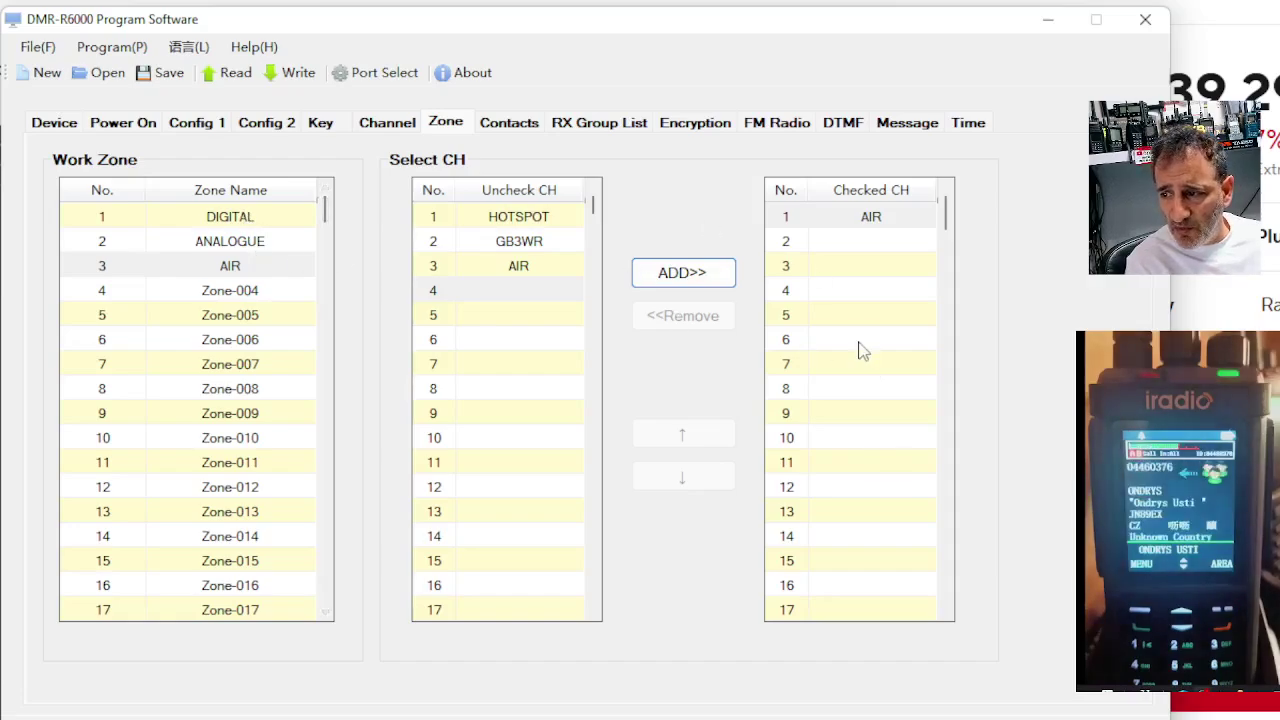
- Scroll through the zone page, then bring up the contacts list
{"action": "scroll", "coordinate": [860, 360], "scroll_direction": "down", "scroll_amount": 5}
{"action": "scroll", "coordinate": [867, 382], "scroll_direction": "up", "scroll_amount": 5}
{"action": "scroll", "coordinate": [871, 432], "scroll_direction": "down", "scroll_amount": 14}
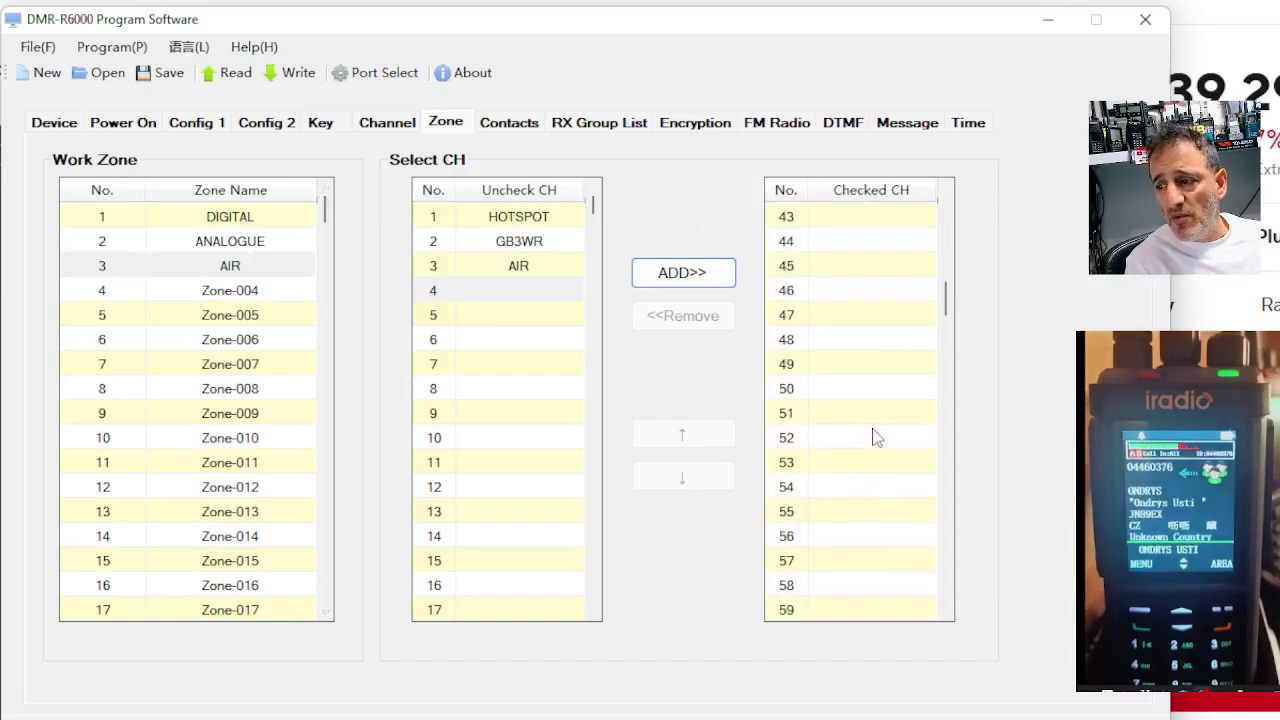
{"action": "scroll", "coordinate": [873, 431], "scroll_direction": "up", "scroll_amount": 6}
{"action": "scroll", "coordinate": [872, 425], "scroll_direction": "up", "scroll_amount": 8}
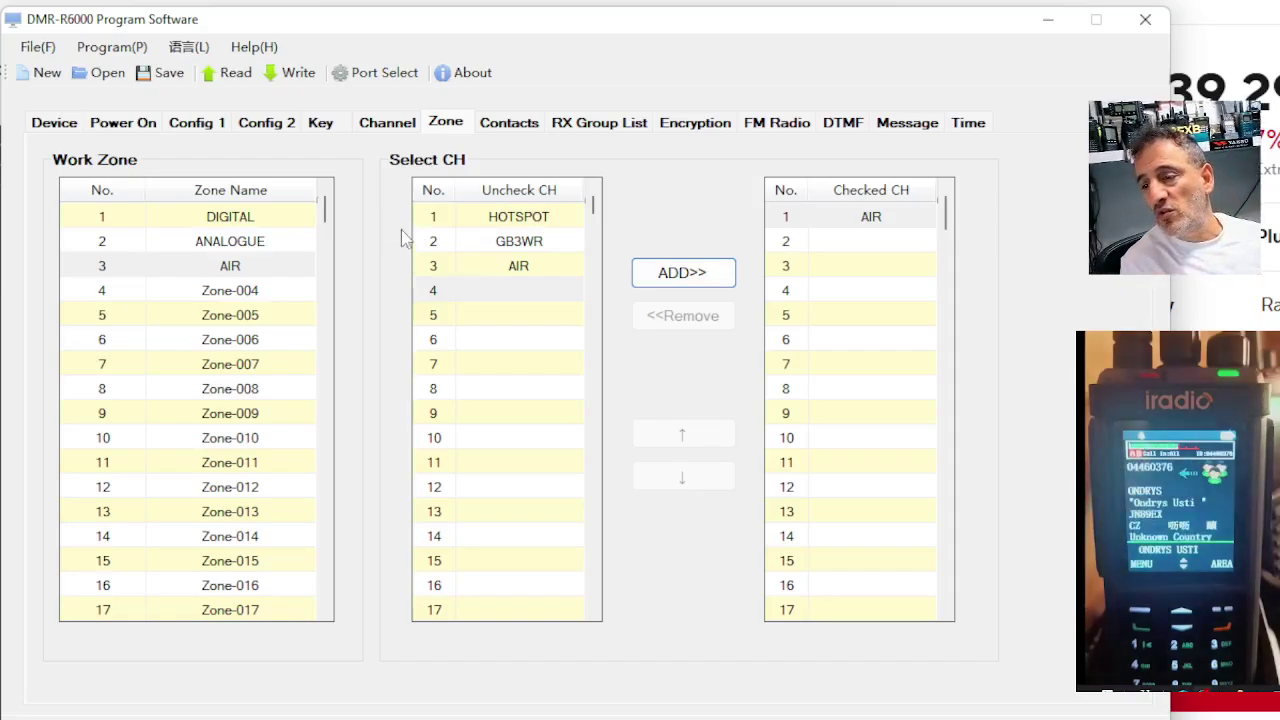
{"action": "left_click", "coordinate": [510, 124]}
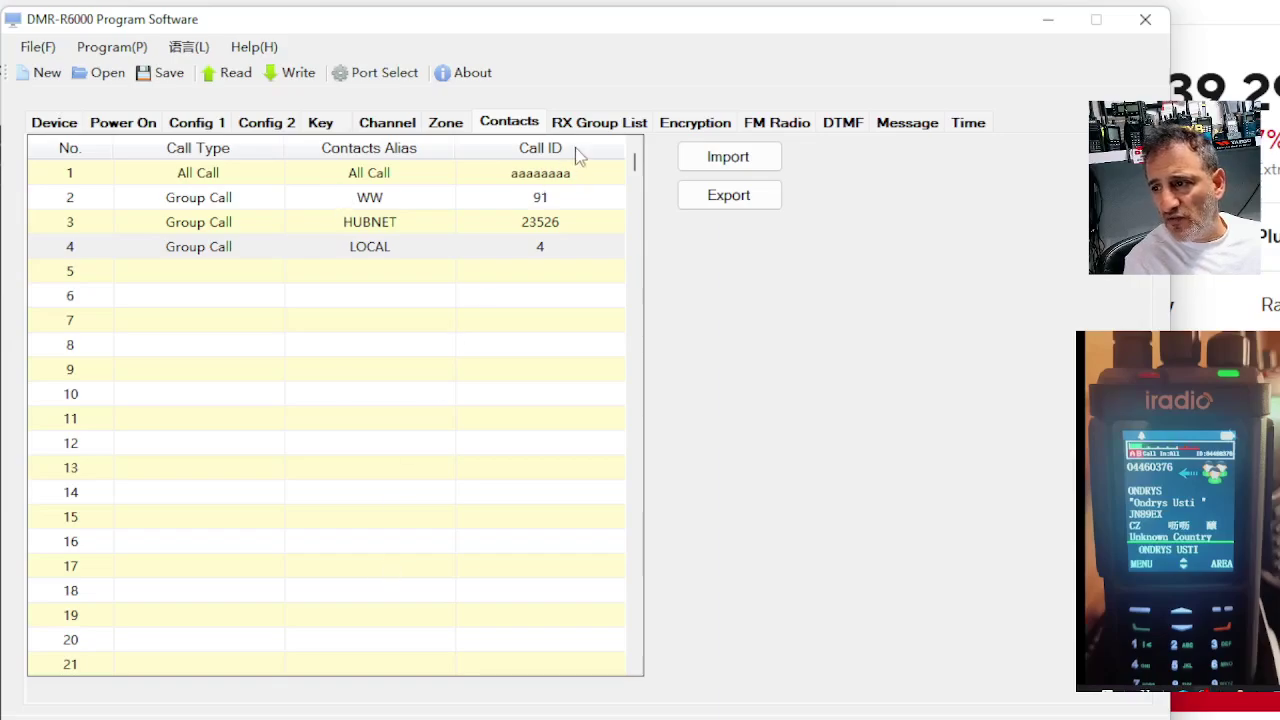
- Set contact 5's call type to Individual Call
{"action": "left_click", "coordinate": [587, 126]}
{"action": "left_click", "coordinate": [515, 122]}
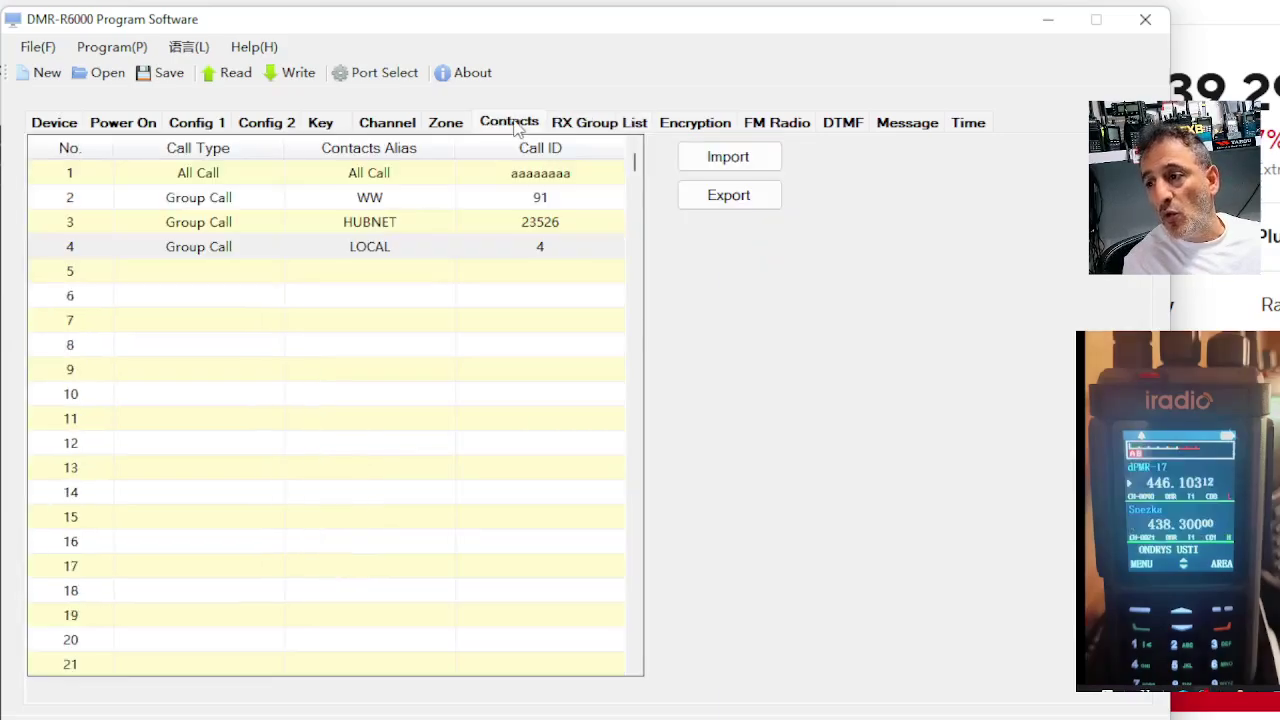
{"action": "left_click", "coordinate": [562, 122]}
{"action": "left_click", "coordinate": [507, 122]}
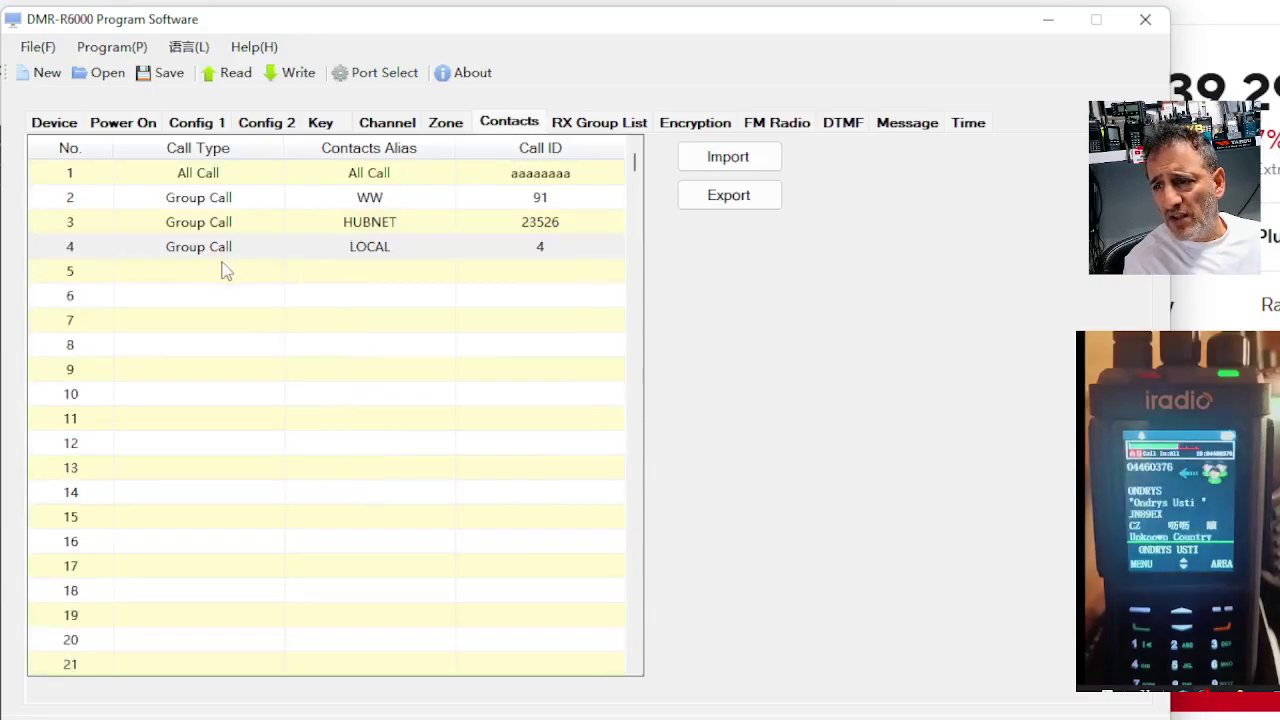
{"action": "left_click", "coordinate": [250, 271]}
{"action": "left_click", "coordinate": [273, 272]}
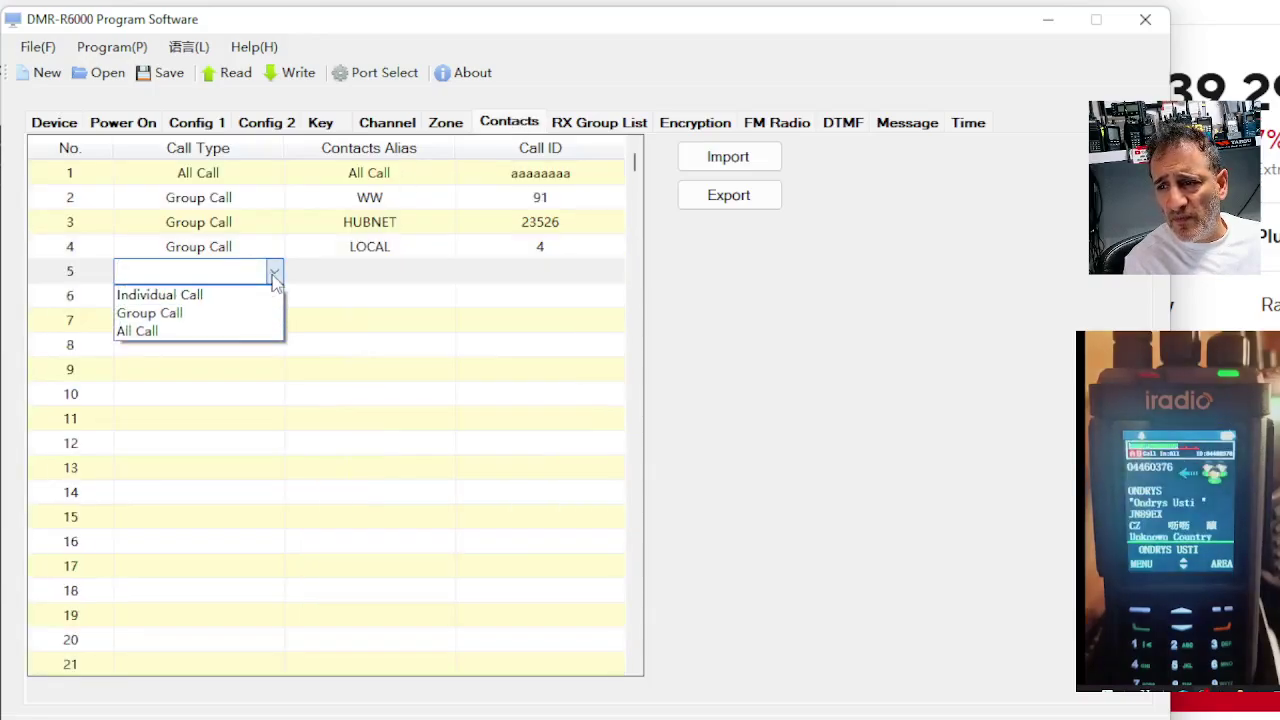
{"action": "left_click", "coordinate": [214, 297]}
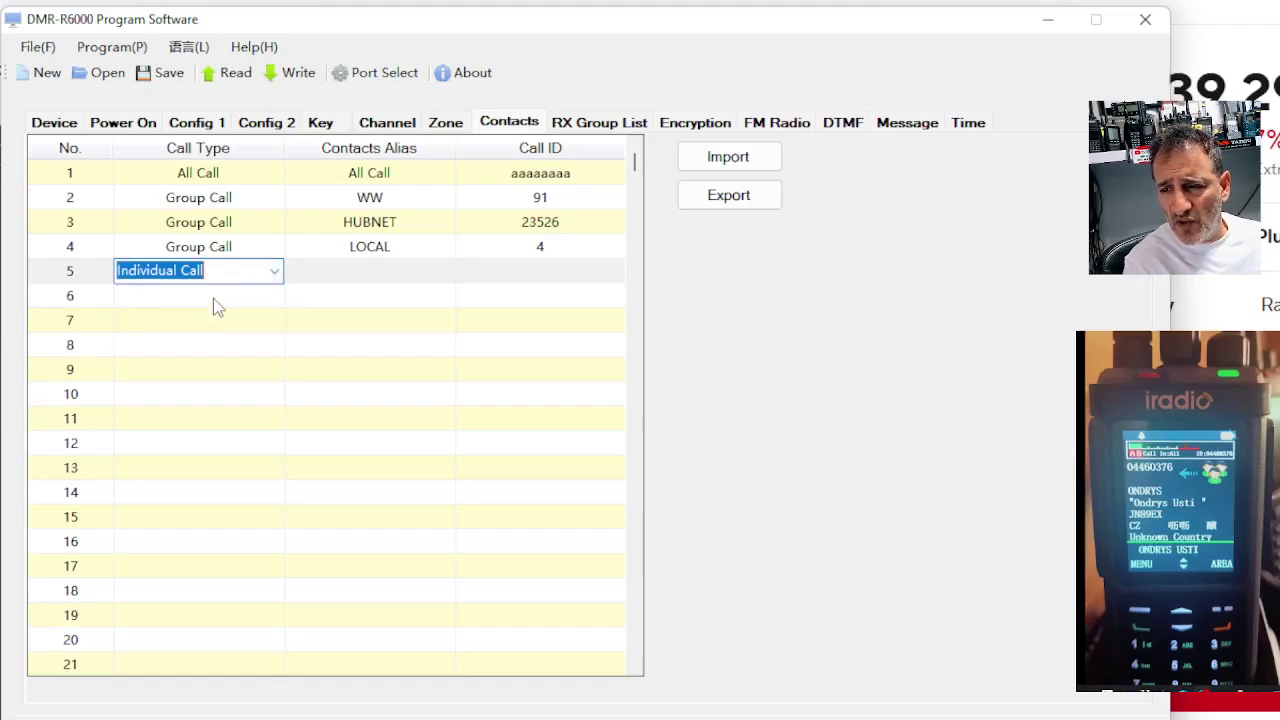
- Give contact 5 the alias DISCONECT and call ID 4000
{"action": "key", "text": "Tab"}
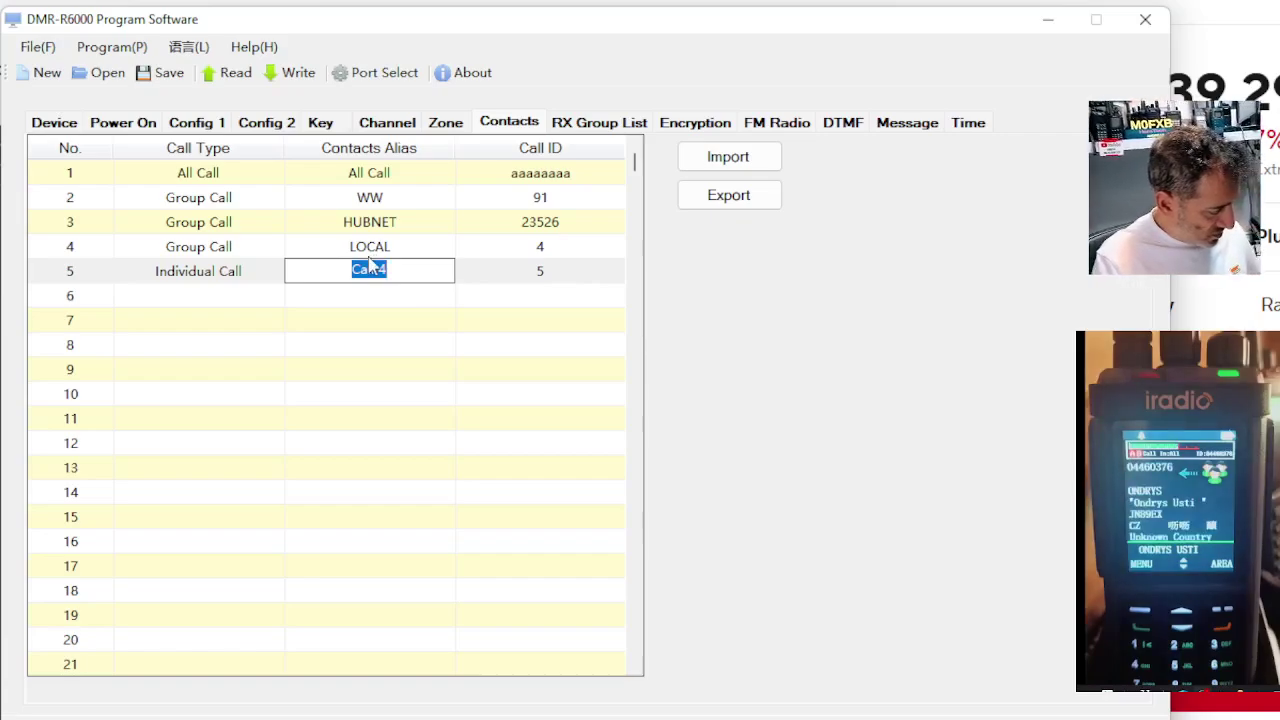
{"action": "type", "text": "DISC"}
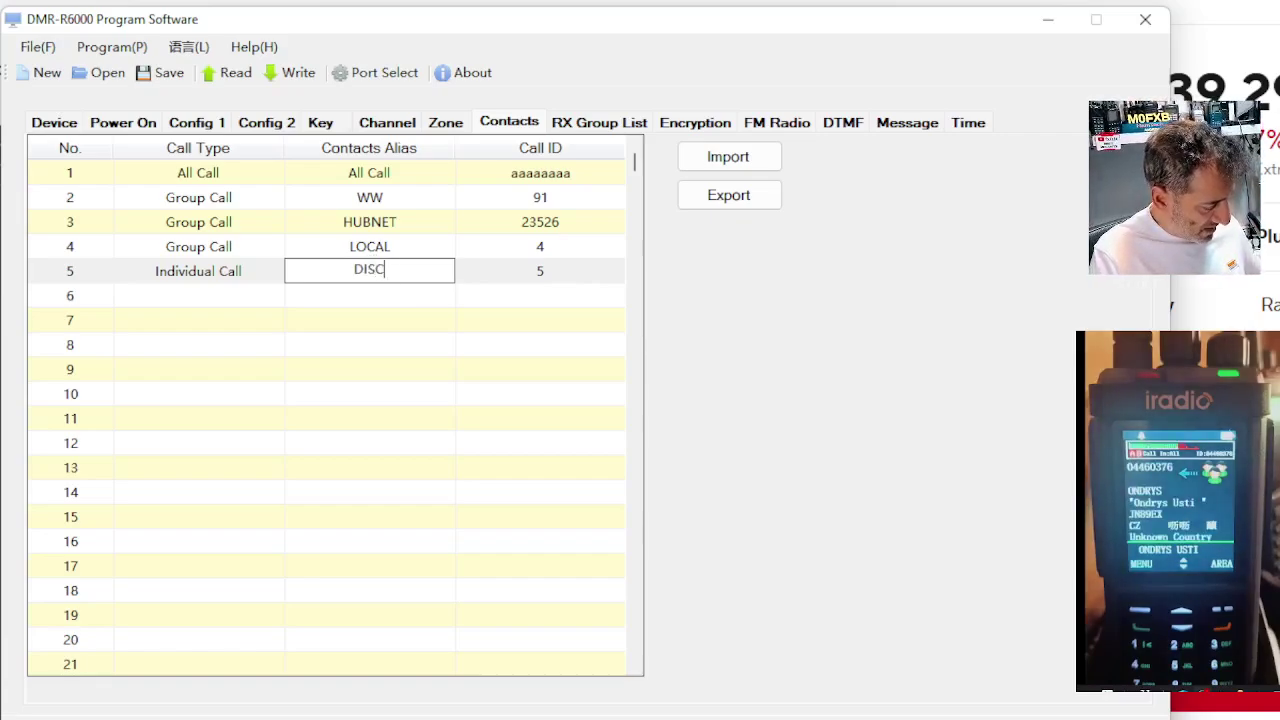
{"action": "type", "text": "ONEX"}
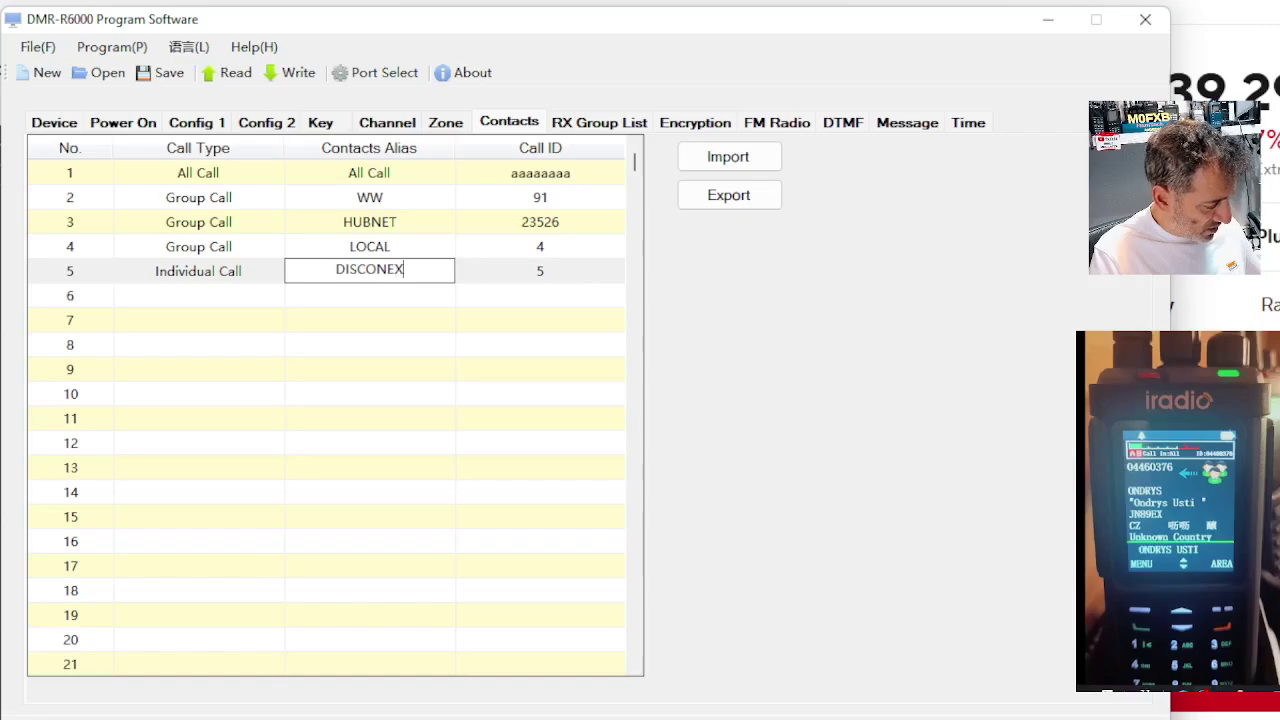
{"action": "key", "text": "BackSpace"}
{"action": "type", "text": "CT"}
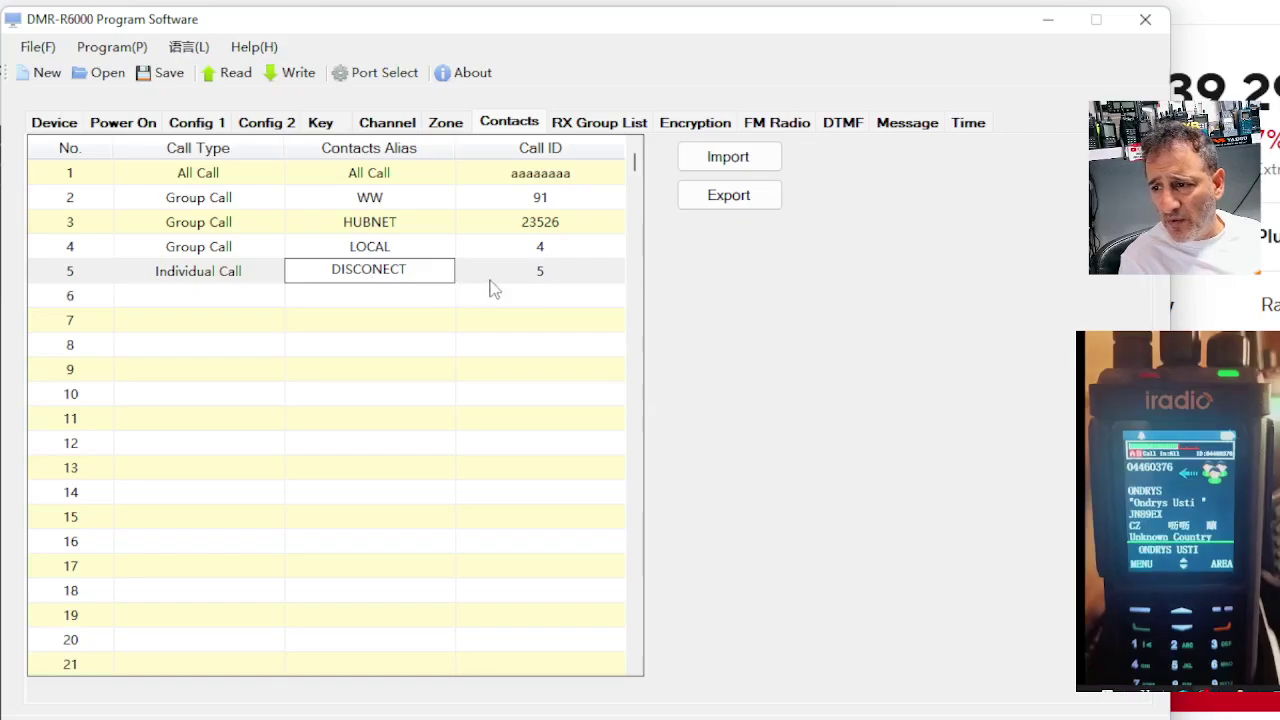
{"action": "left_click", "coordinate": [552, 272]}
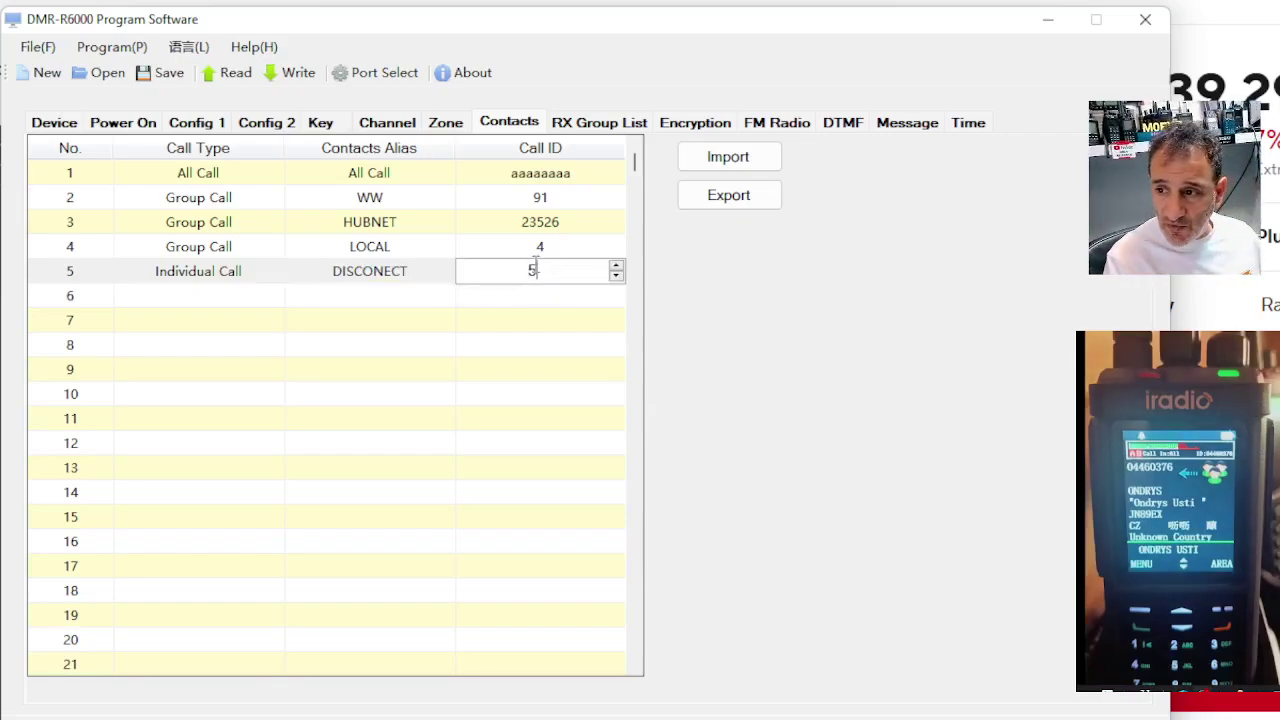
{"action": "type", "text": "4000"}
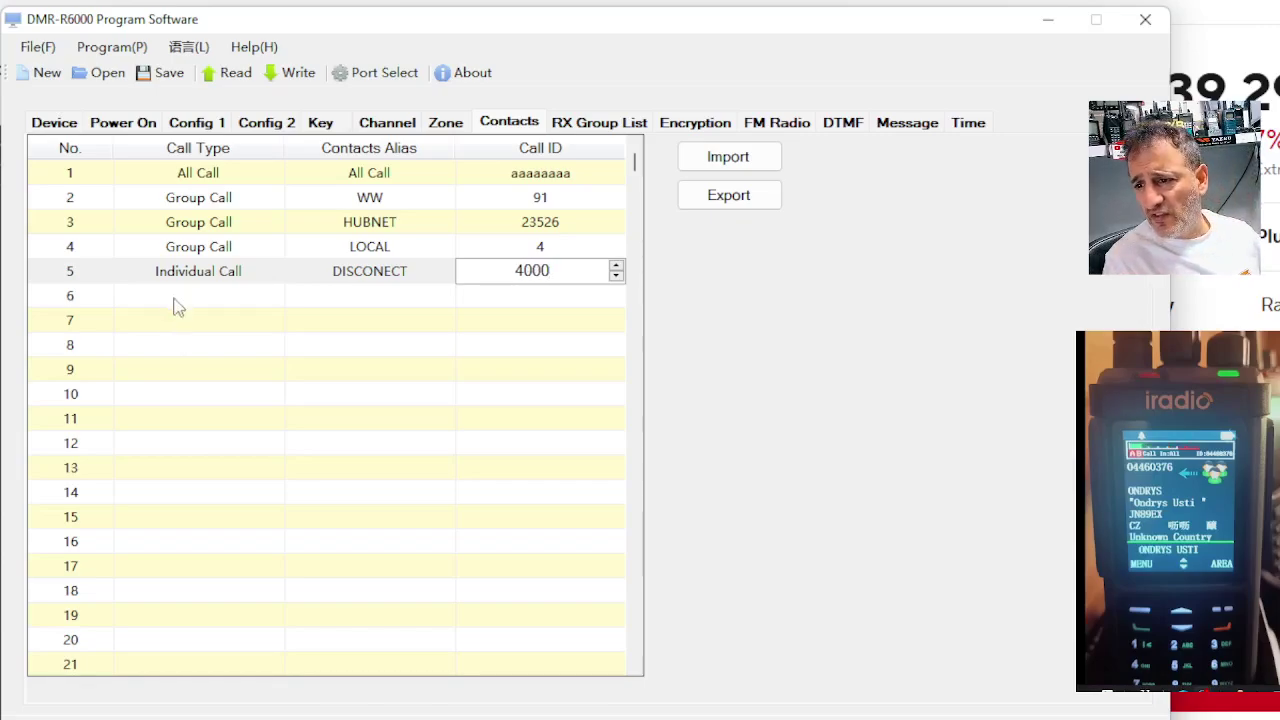
{"action": "left_click", "coordinate": [178, 296]}
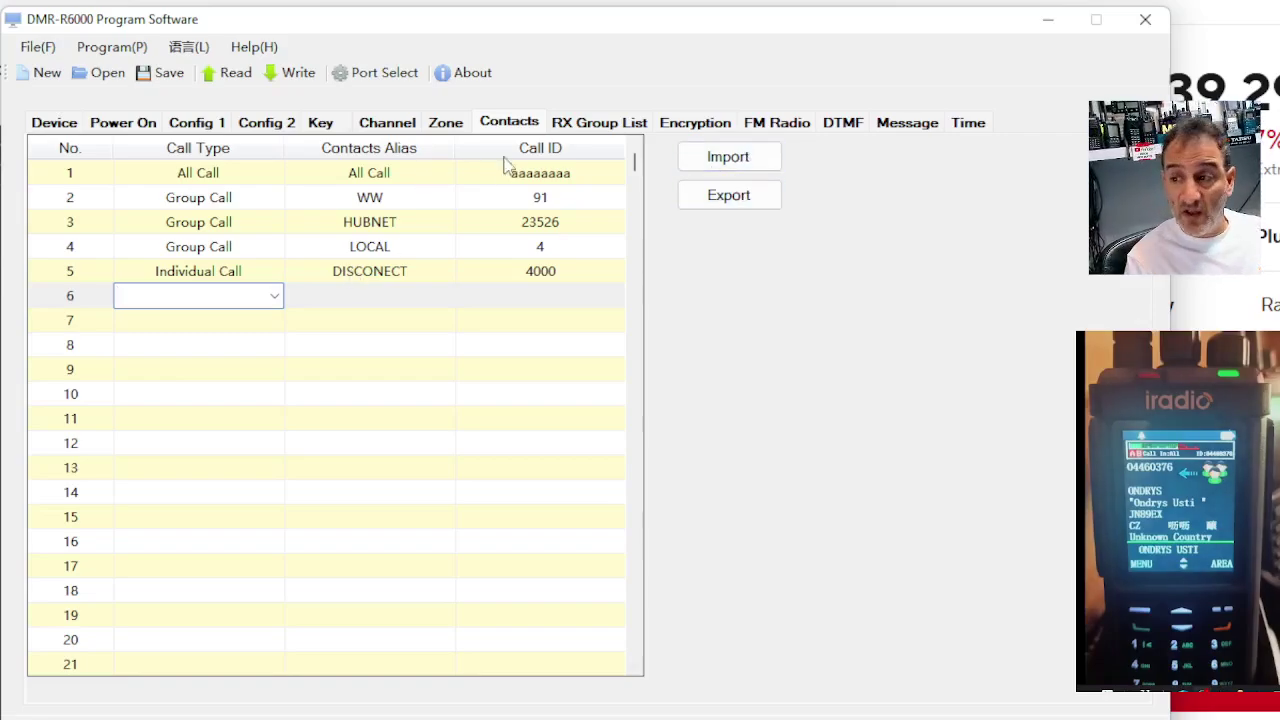
- Browse the Zone, Channel, RX Group List, FM Radio, DTMF and Time pages, ending on Message
{"action": "left_click", "coordinate": [445, 124]}
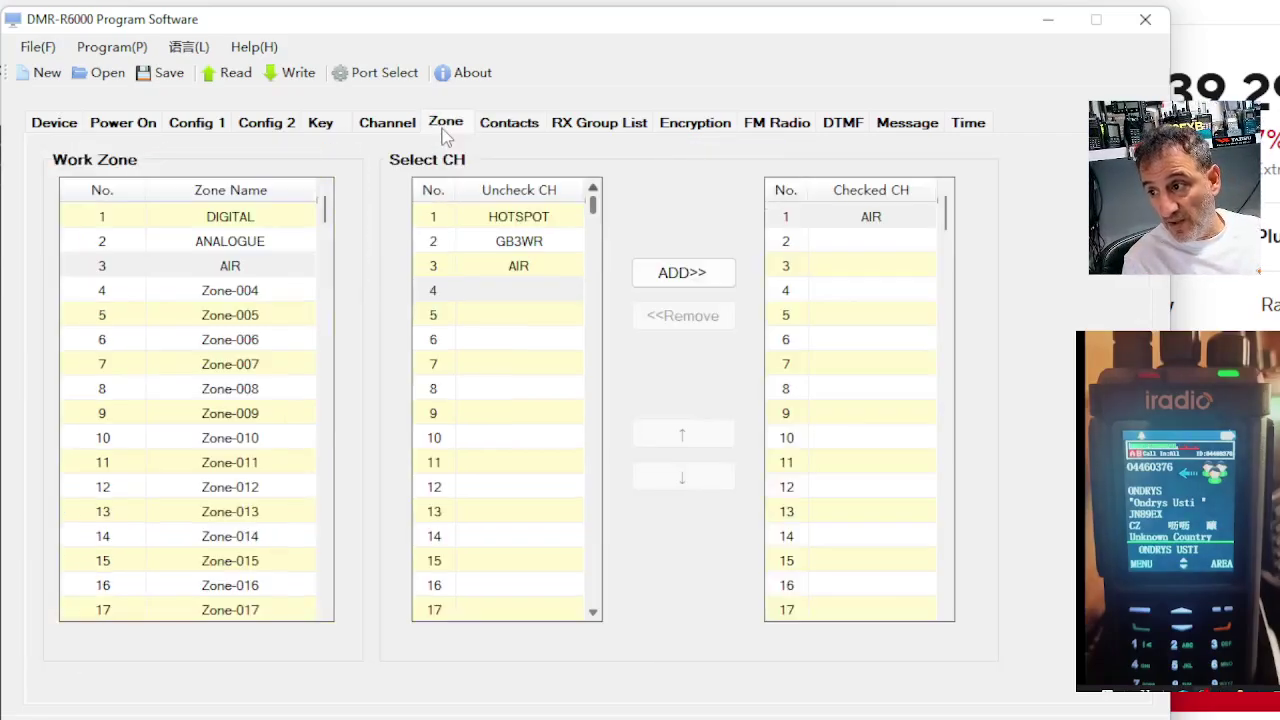
{"action": "left_click", "coordinate": [390, 124]}
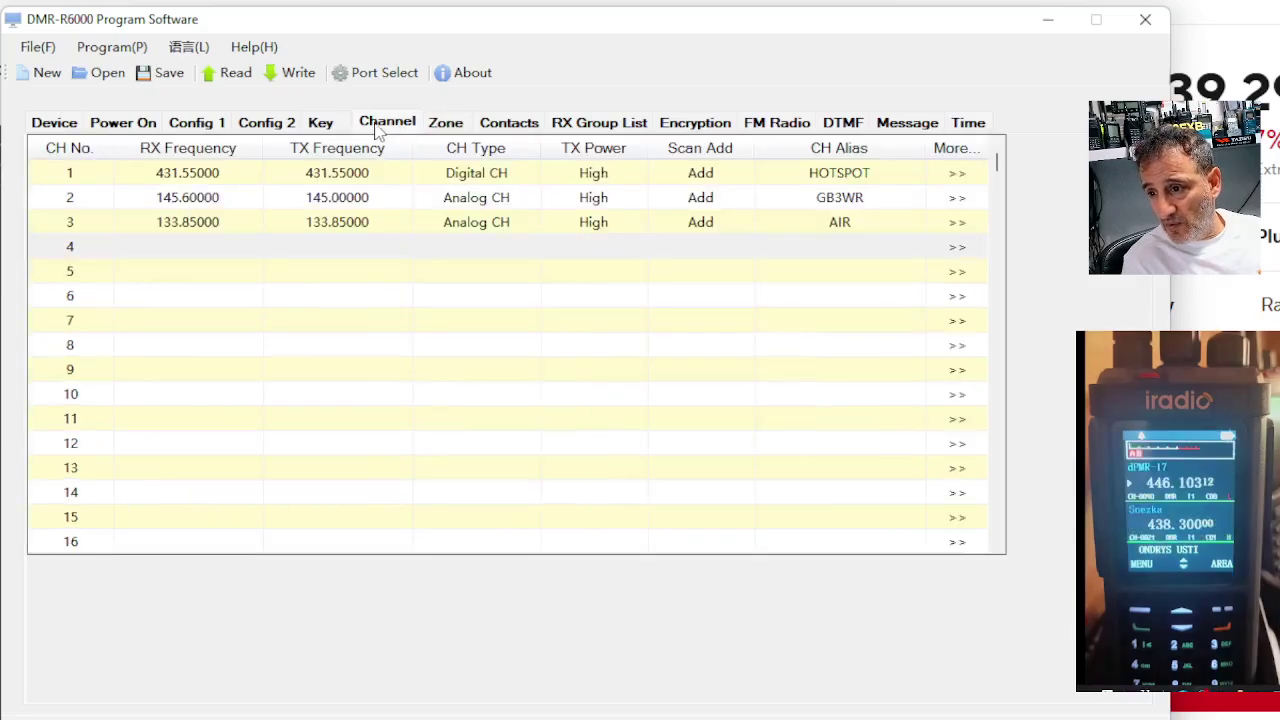
{"action": "left_click", "coordinate": [598, 122]}
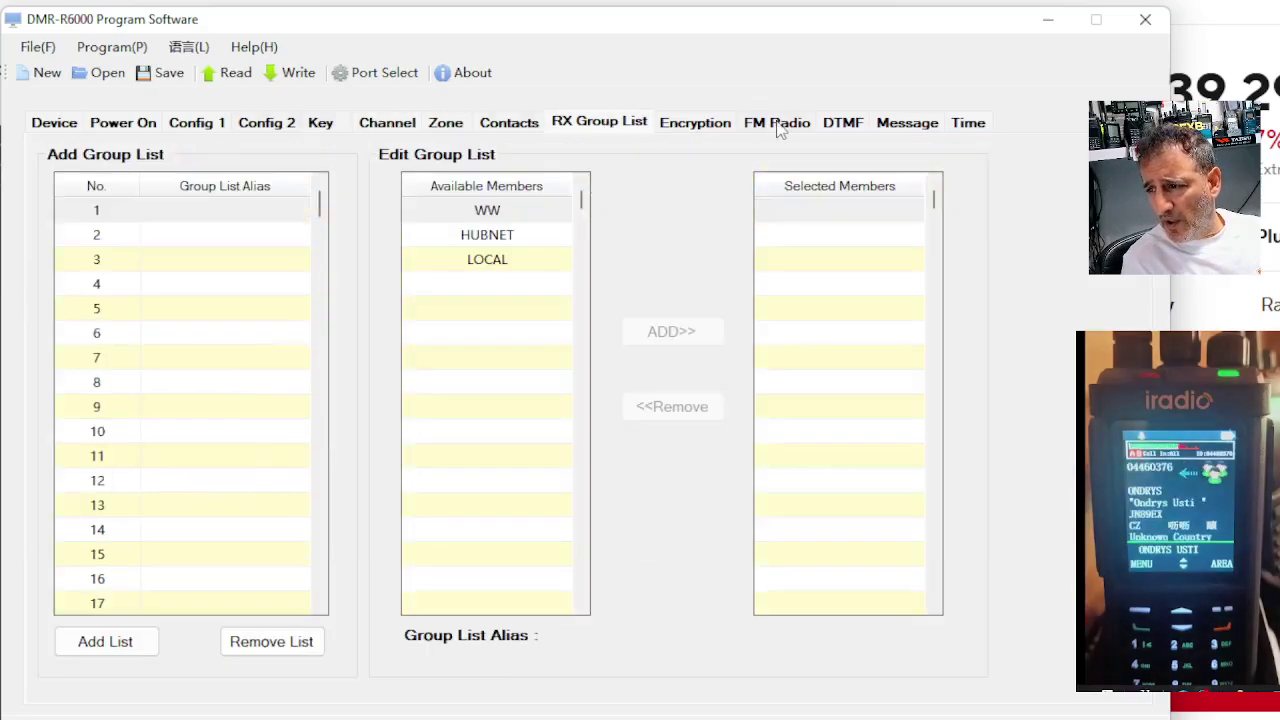
{"action": "left_click", "coordinate": [785, 124]}
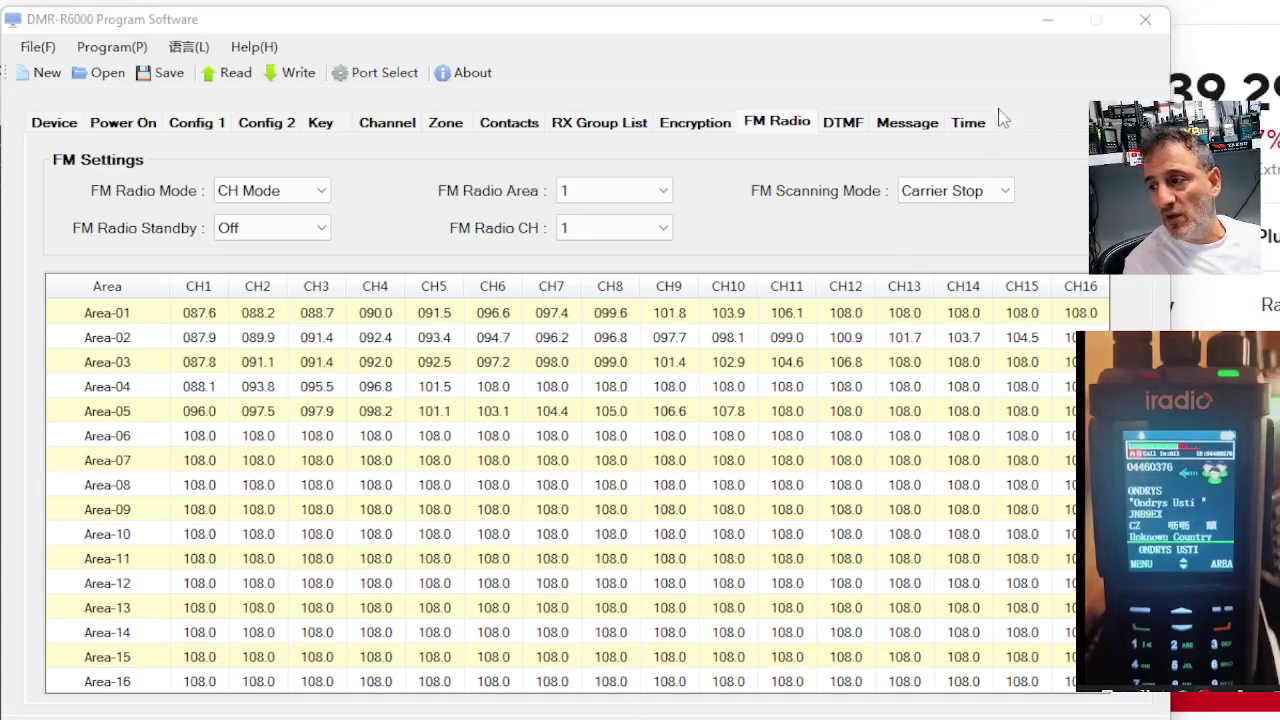
{"action": "left_click", "coordinate": [845, 124]}
{"action": "left_click", "coordinate": [904, 128]}
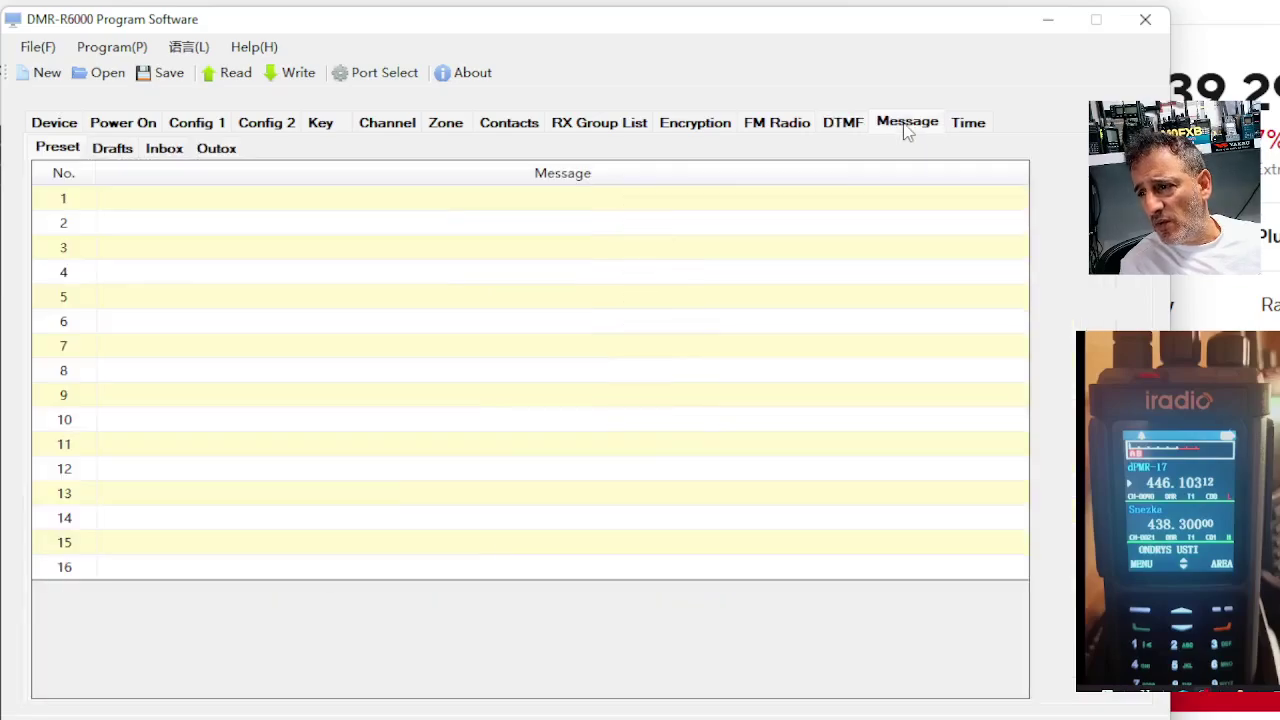
{"action": "left_click", "coordinate": [963, 130]}
{"action": "left_click", "coordinate": [904, 130]}
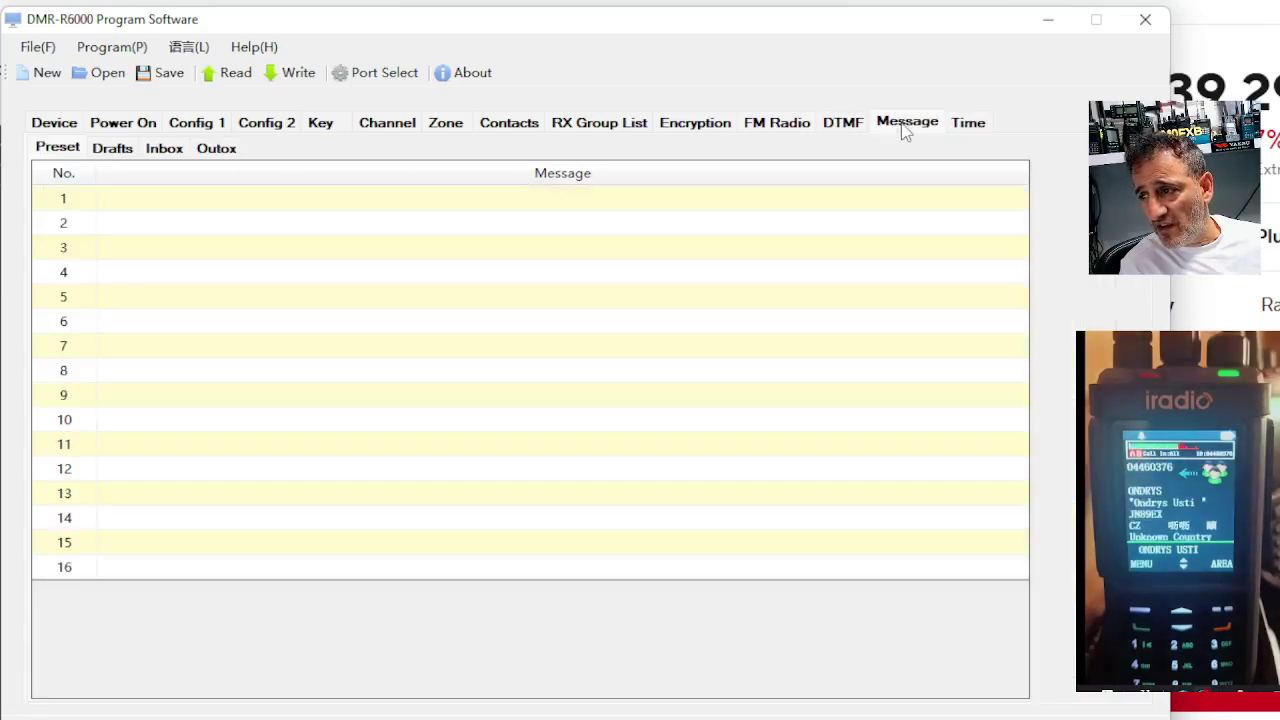
- Enter the operator's call sign as Radio Name and their DMR ID as Personal ID
{"action": "left_click", "coordinate": [57, 130]}
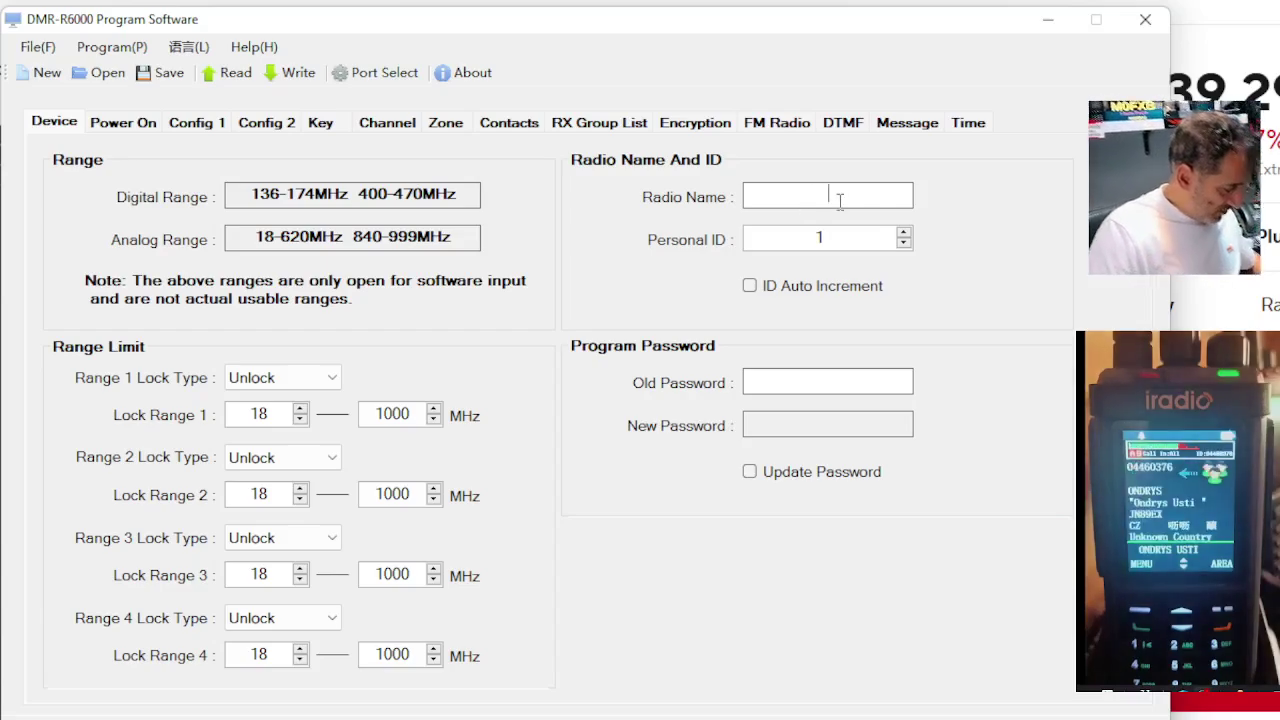
{"action": "type", "text": "FXB"}
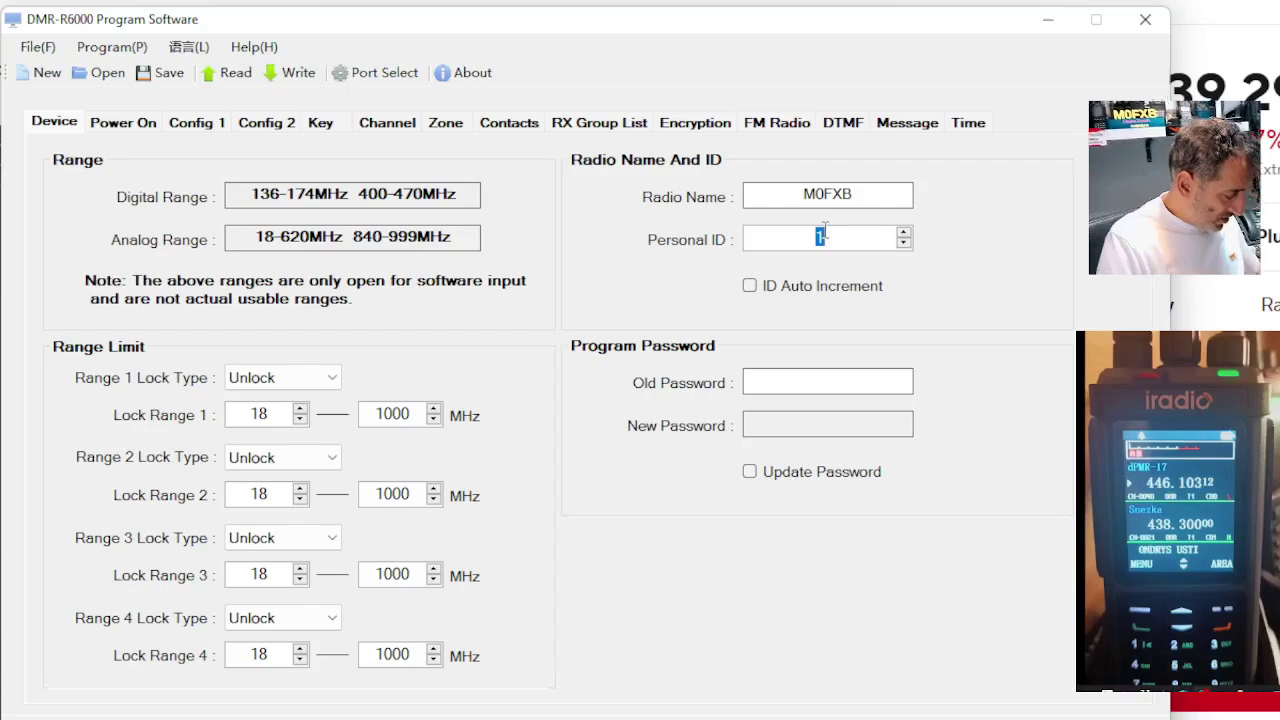
{"action": "type", "text": "2341437"}
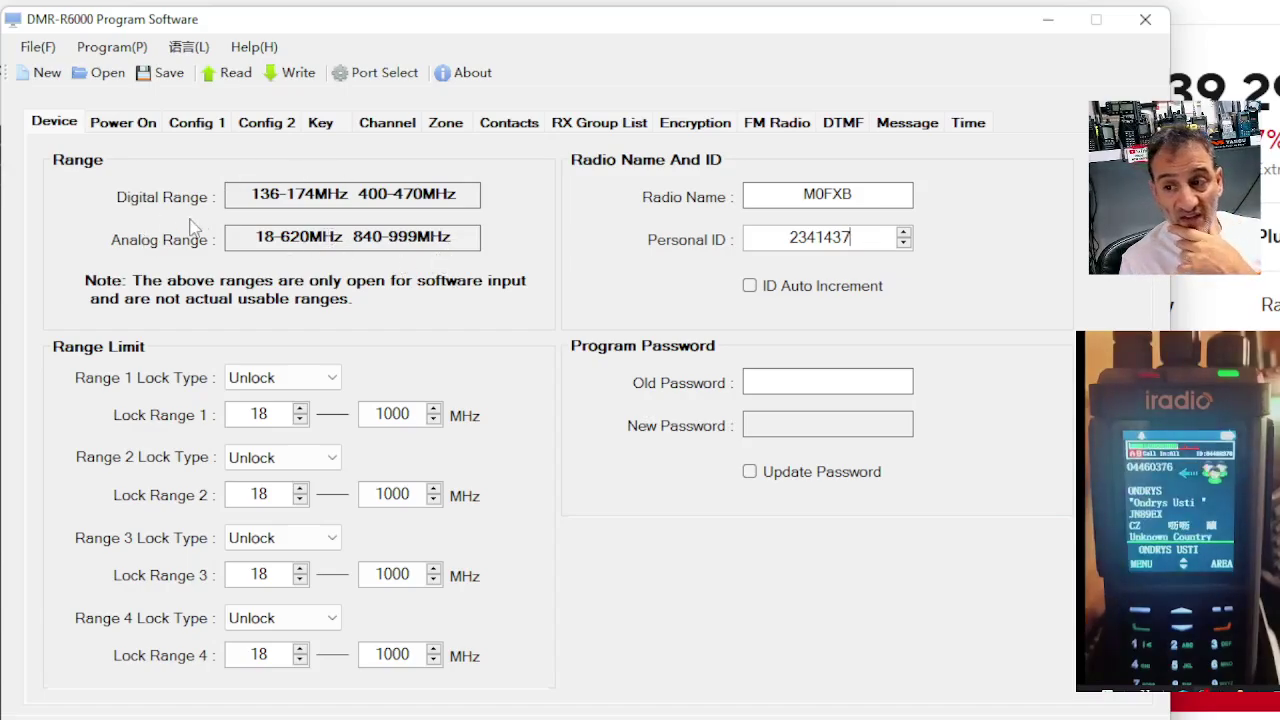
{"action": "left_click", "coordinate": [124, 124]}
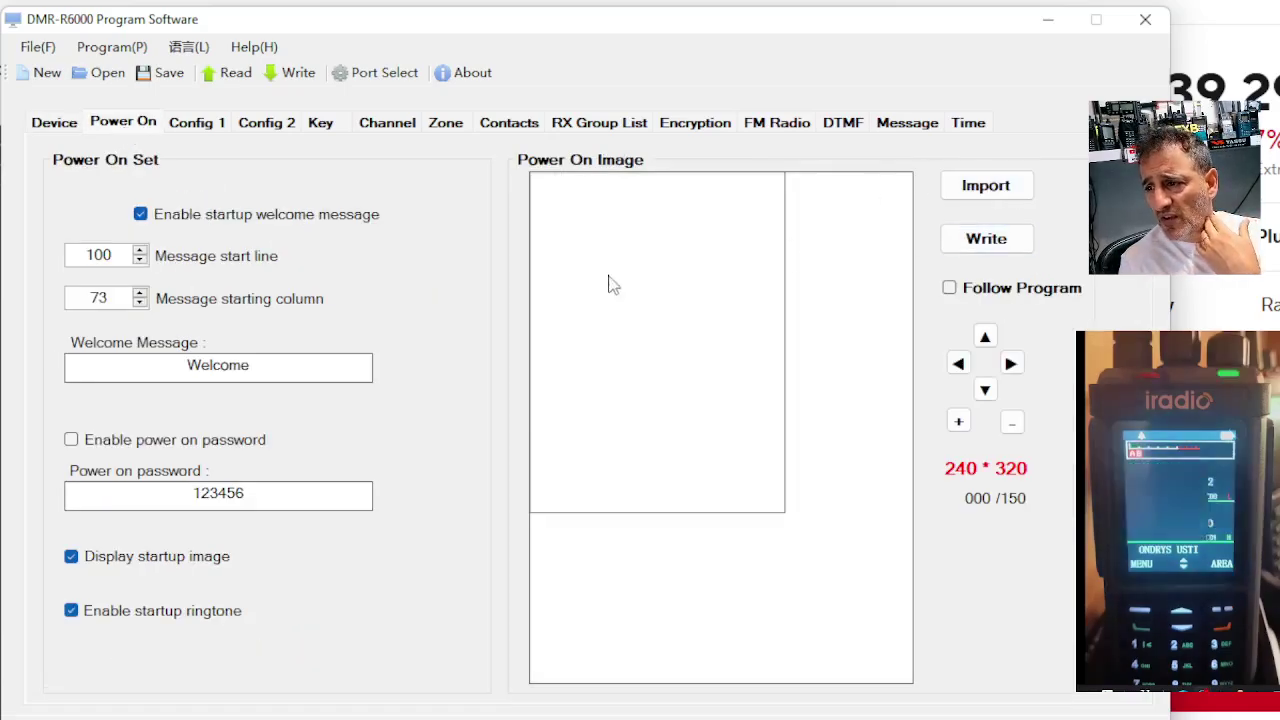
- Import the r2d2 picture from D:\MY VIDEOS as the 240 * 320 power-on image
{"action": "left_click", "coordinate": [986, 186]}
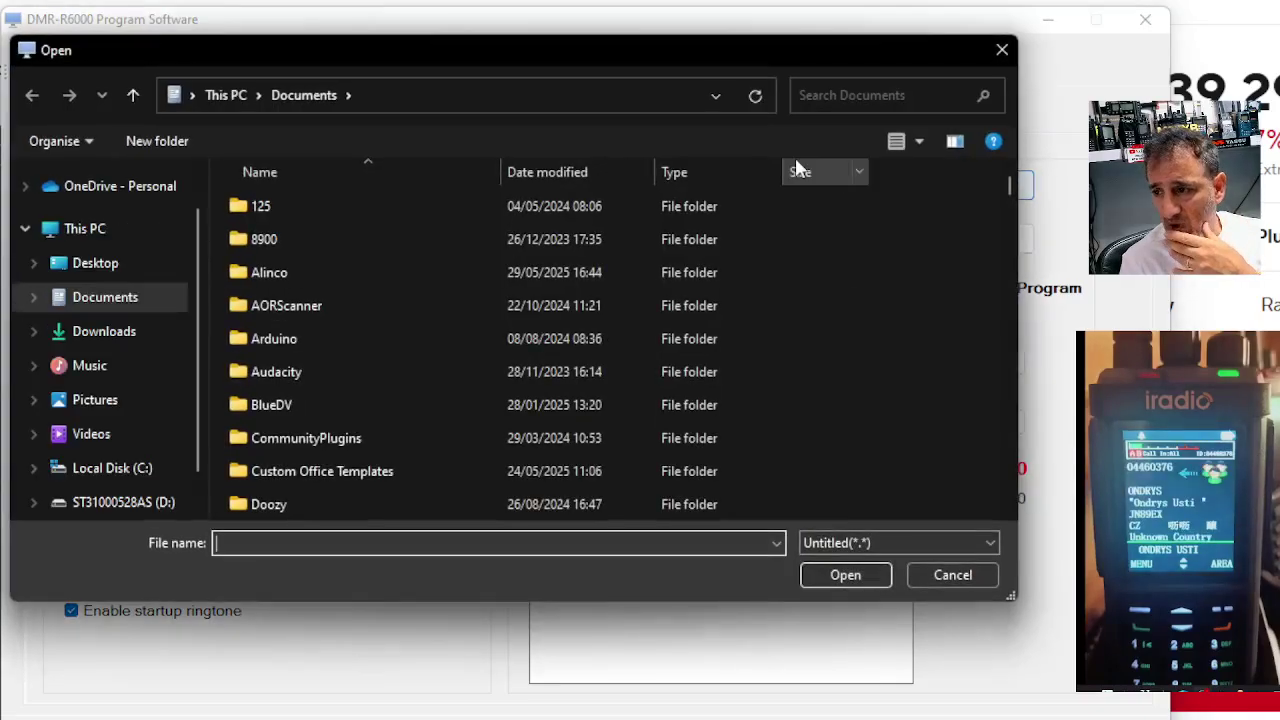
{"action": "left_click", "coordinate": [160, 502]}
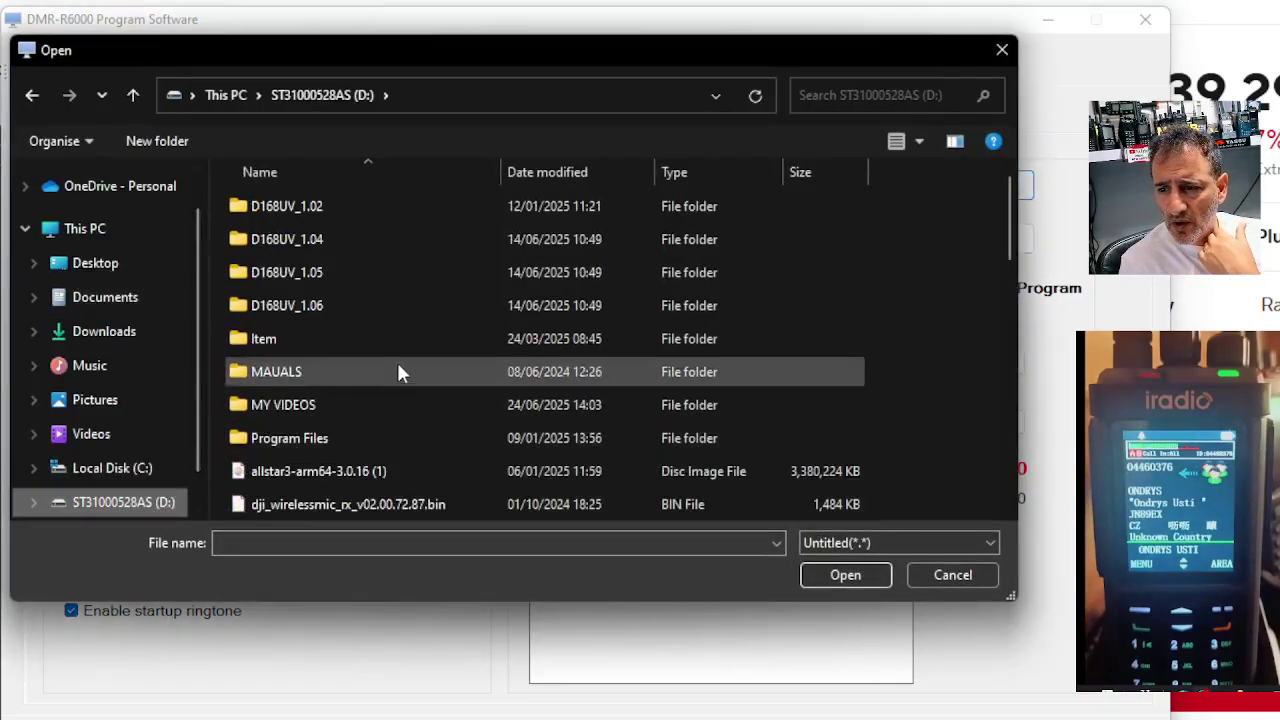
{"action": "double_click", "coordinate": [301, 408]}
{"action": "scroll", "coordinate": [661, 395], "scroll_direction": "down", "scroll_amount": 10}
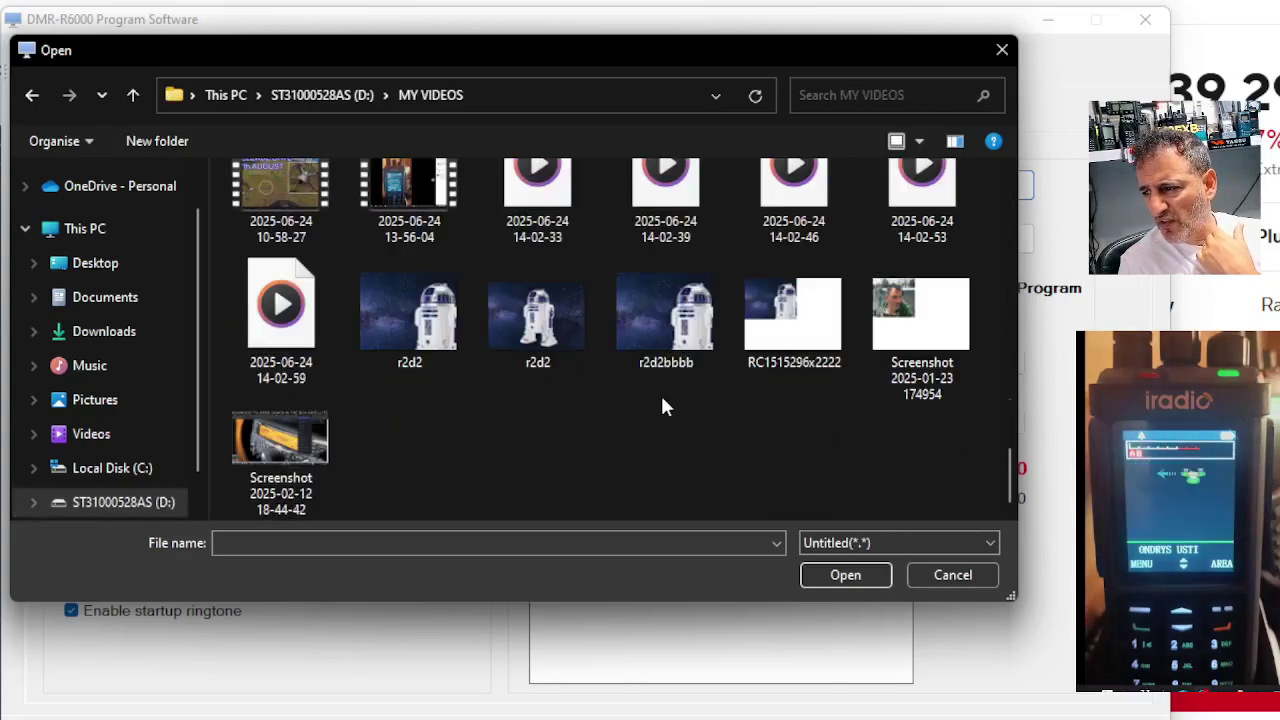
{"action": "double_click", "coordinate": [534, 332]}
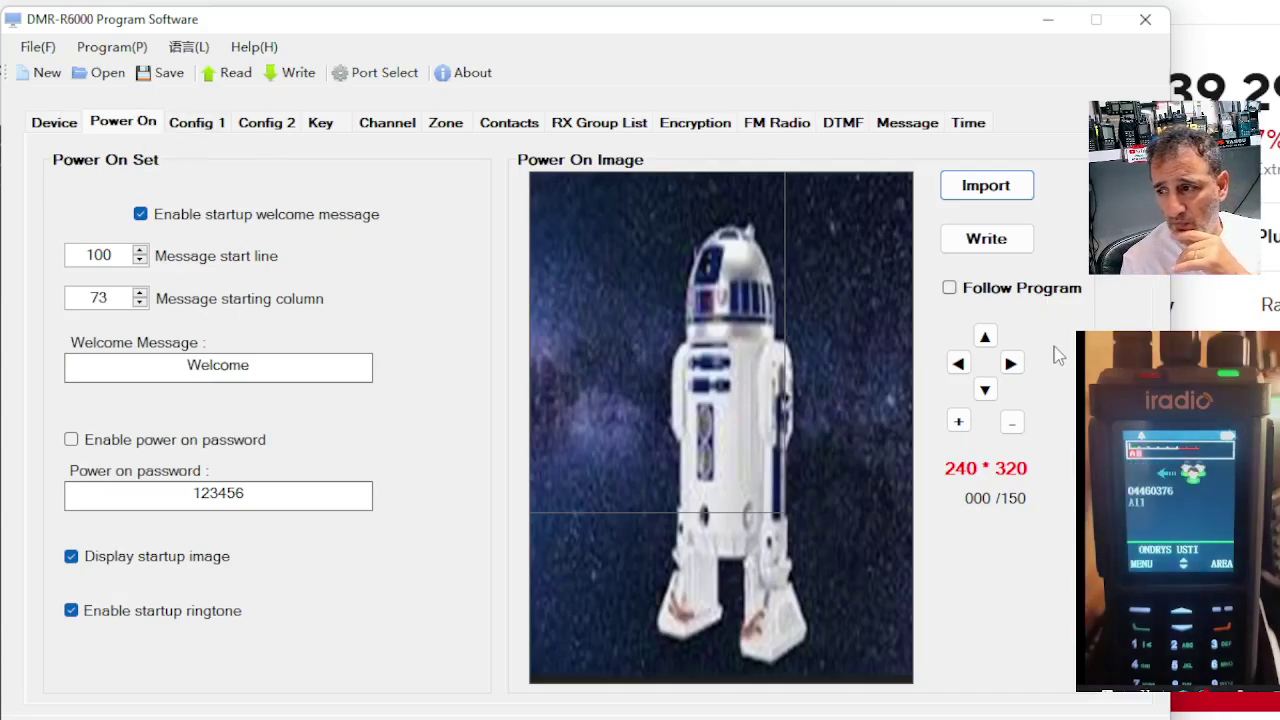
{"action": "left_click", "coordinate": [197, 134]}
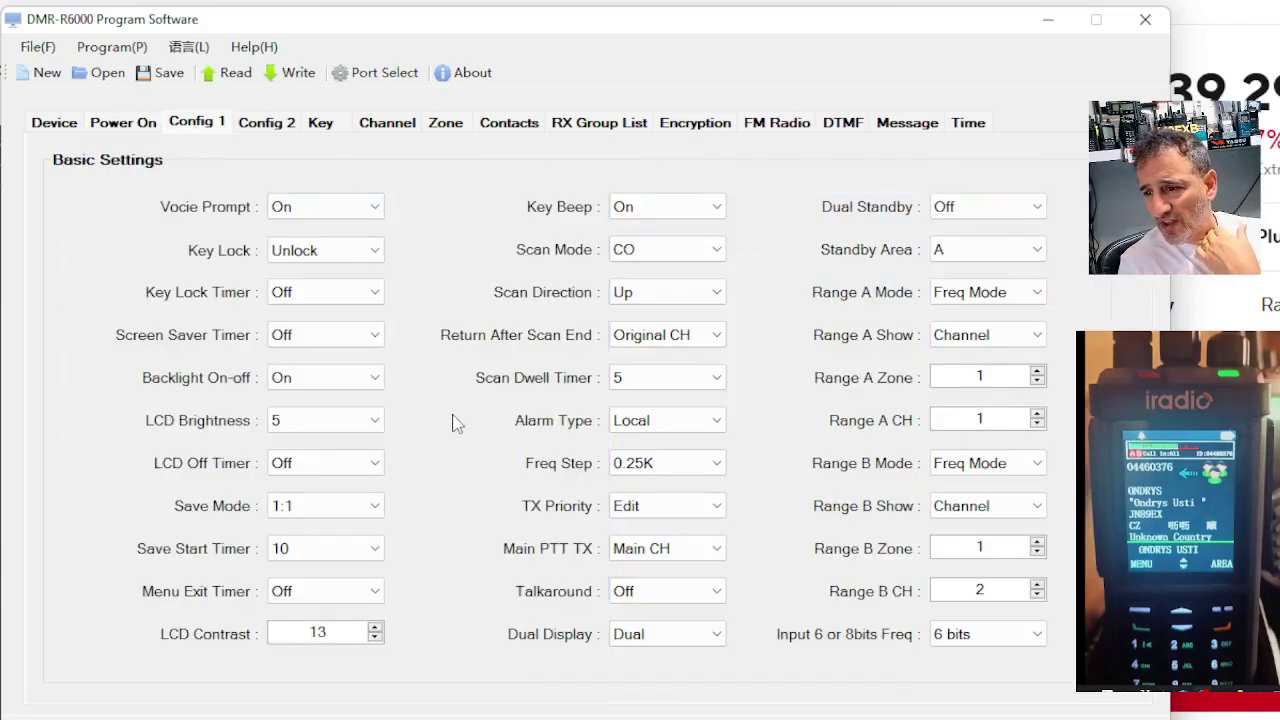
- Check the Config 1 dropdowns, keeping LCD Brightness 5, Dual Display Dual, Range A Freq Mode
{"action": "left_click", "coordinate": [373, 420]}
{"action": "left_click", "coordinate": [300, 508]}
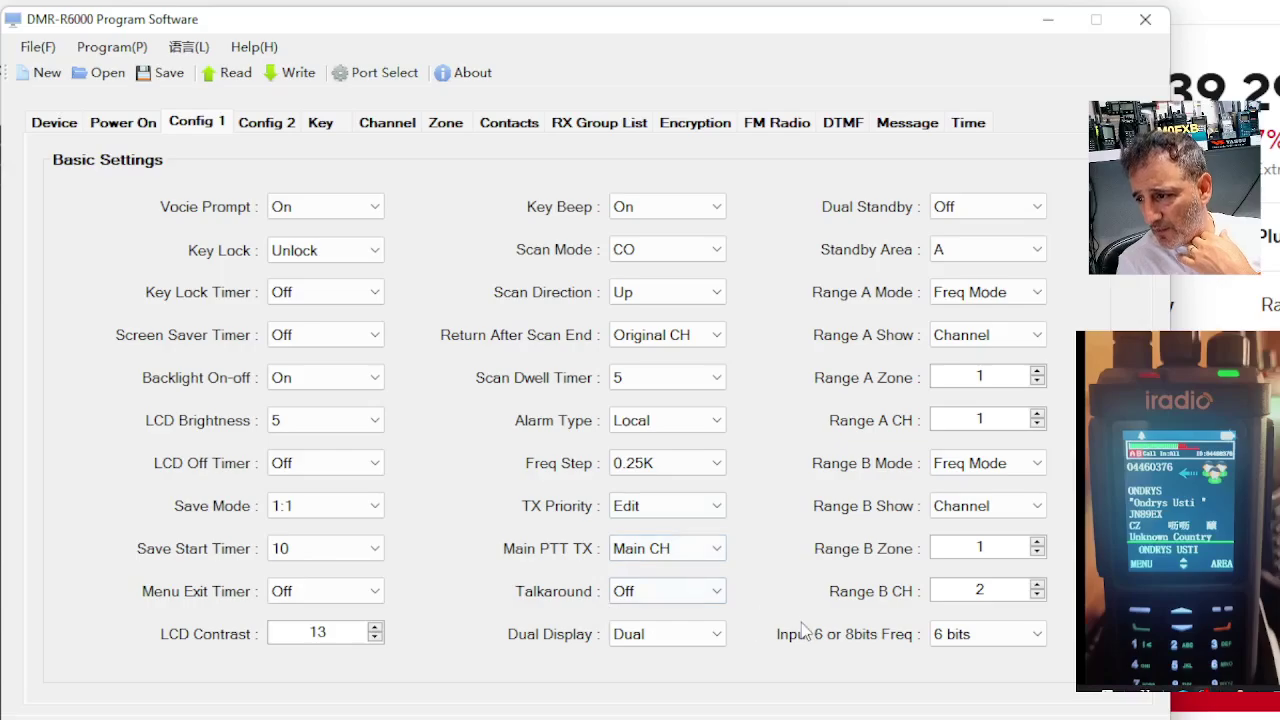
{"action": "left_click", "coordinate": [717, 636]}
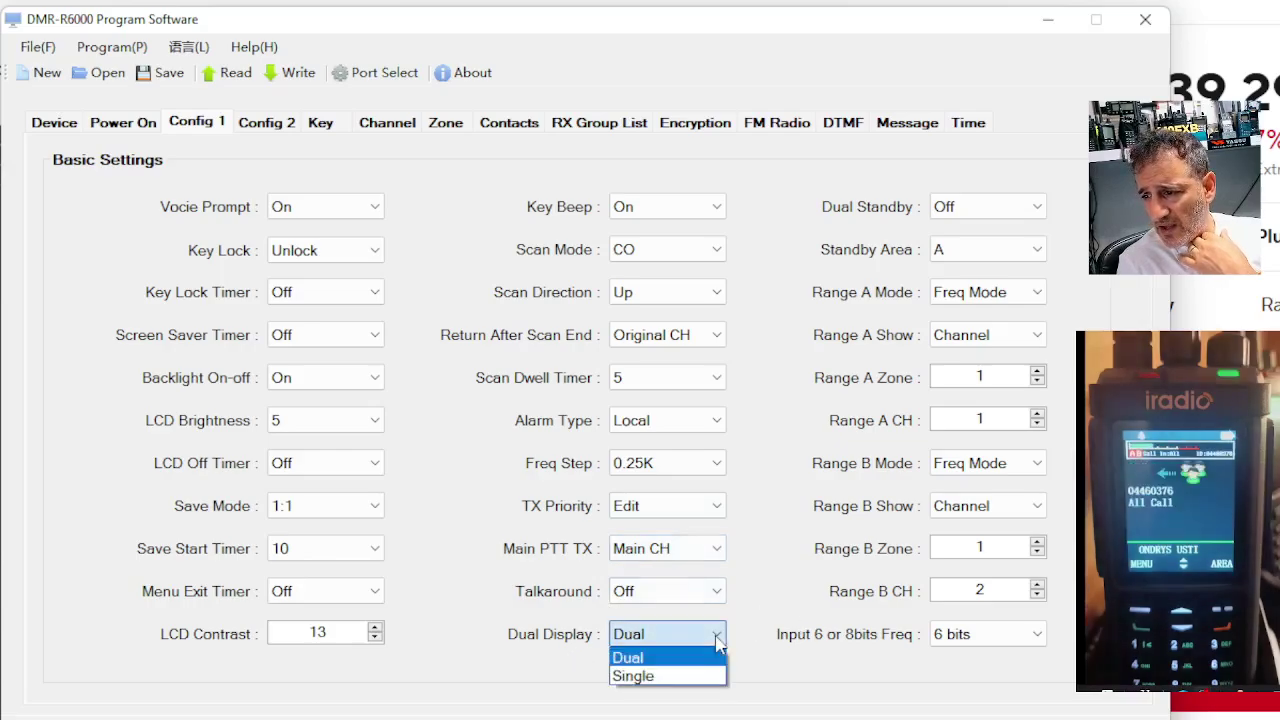
{"action": "left_click", "coordinate": [718, 640]}
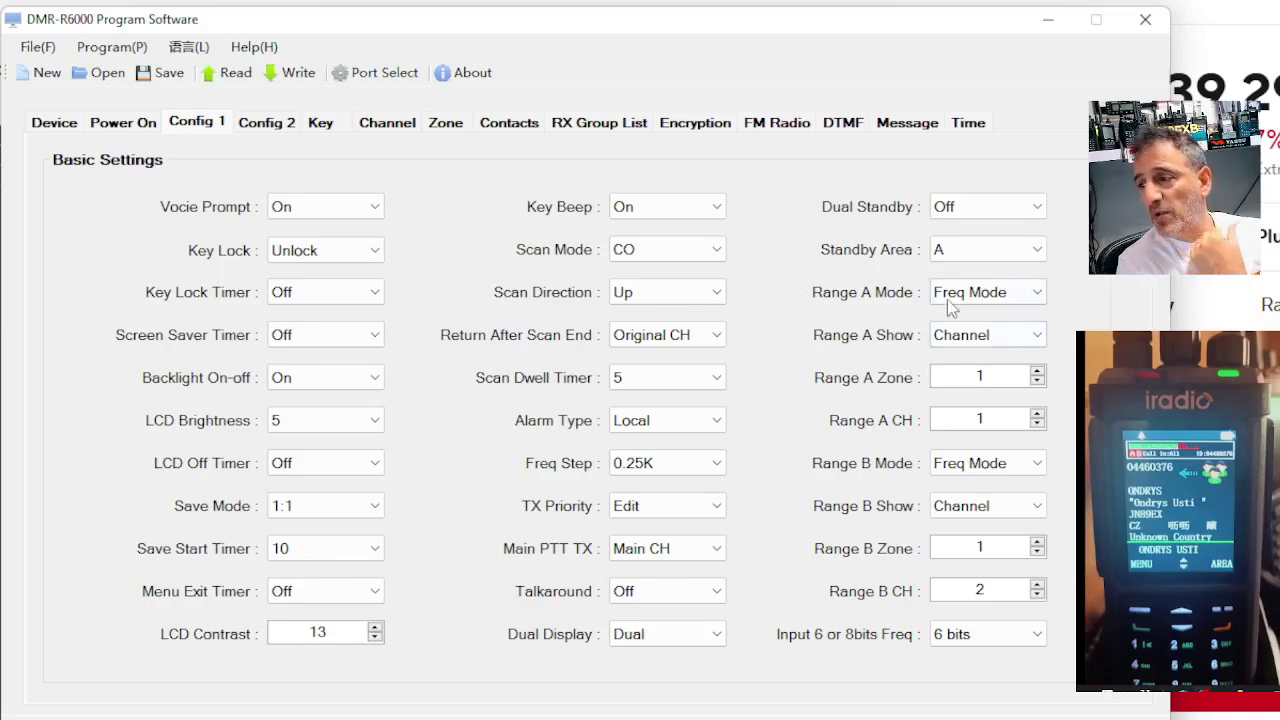
{"action": "left_click", "coordinate": [1030, 296]}
{"action": "left_click", "coordinate": [1038, 298]}
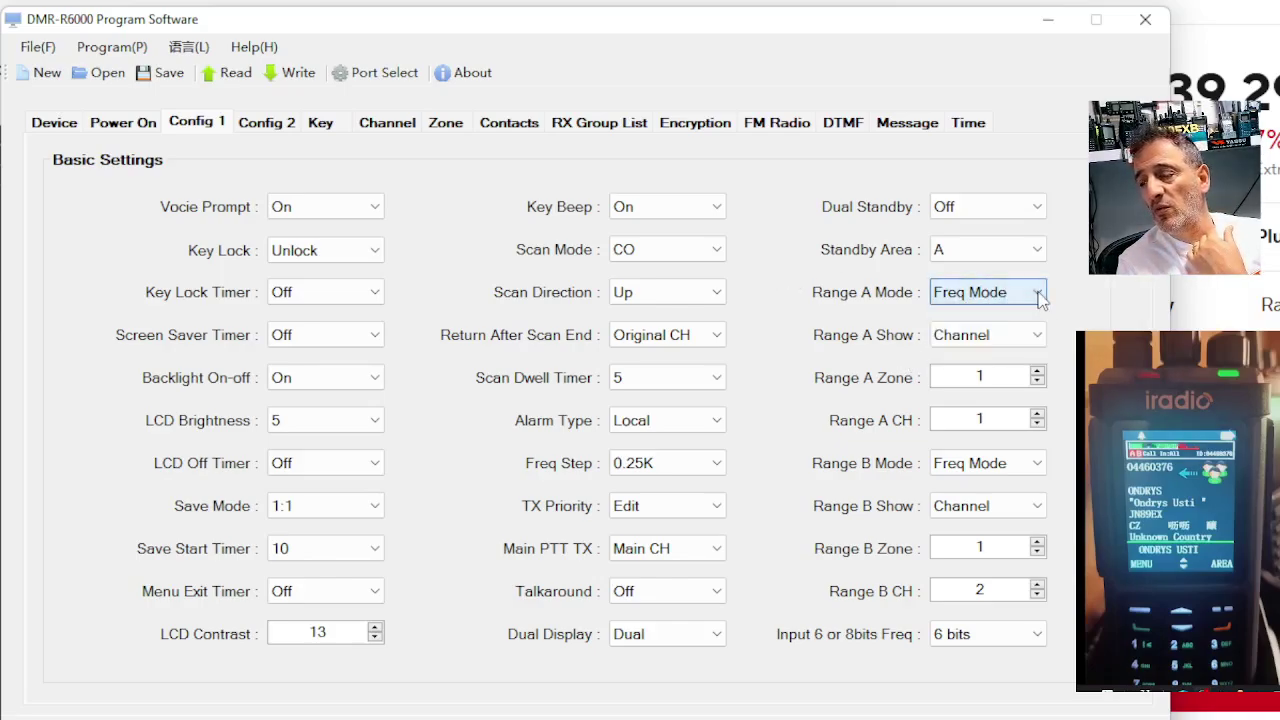
{"action": "left_click", "coordinate": [1040, 298]}
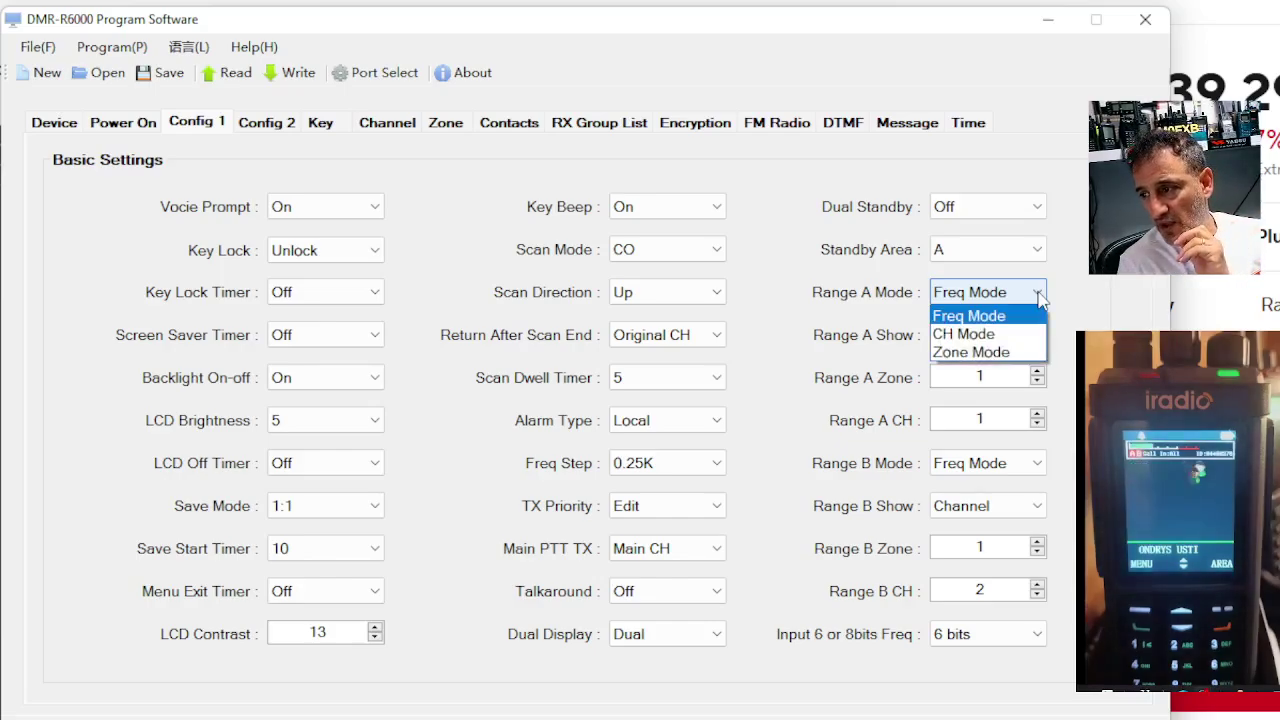
{"action": "left_click", "coordinate": [1040, 298]}
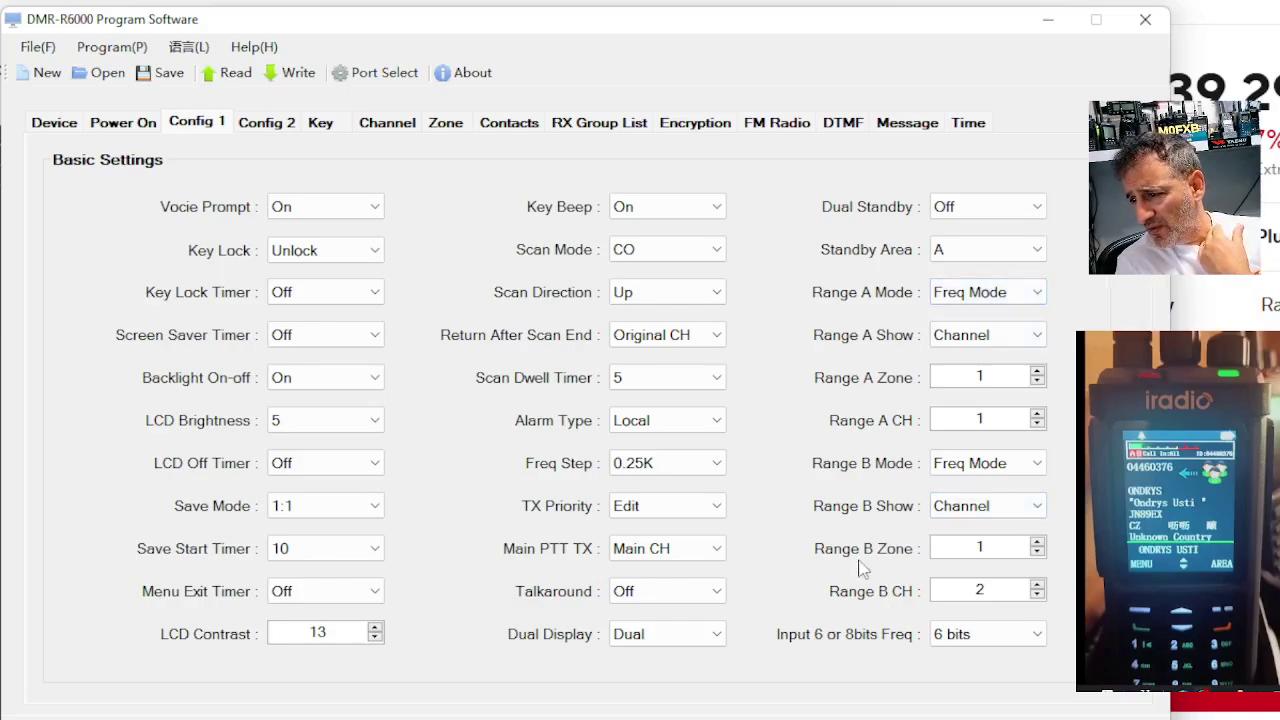
- Look through the Config 2, Key, Channel, Zone, Contacts and RX Group List pages
{"action": "left_click", "coordinate": [273, 127]}
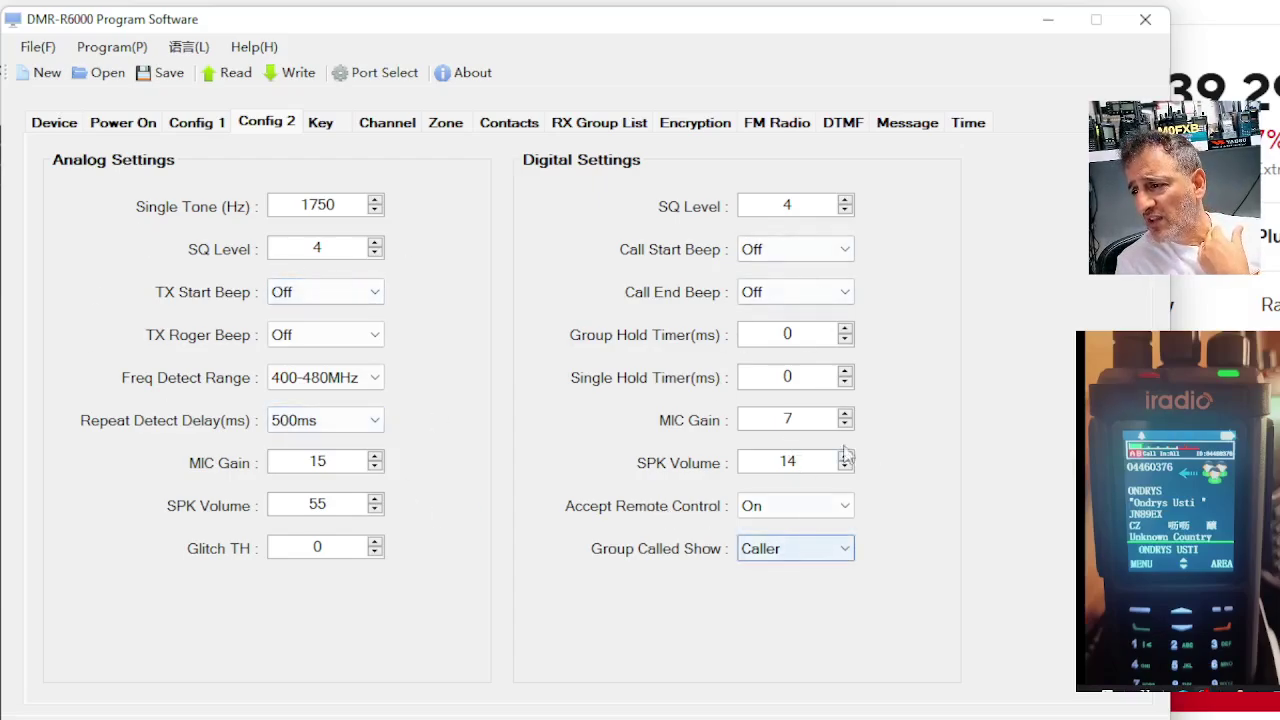
{"action": "left_click", "coordinate": [333, 127]}
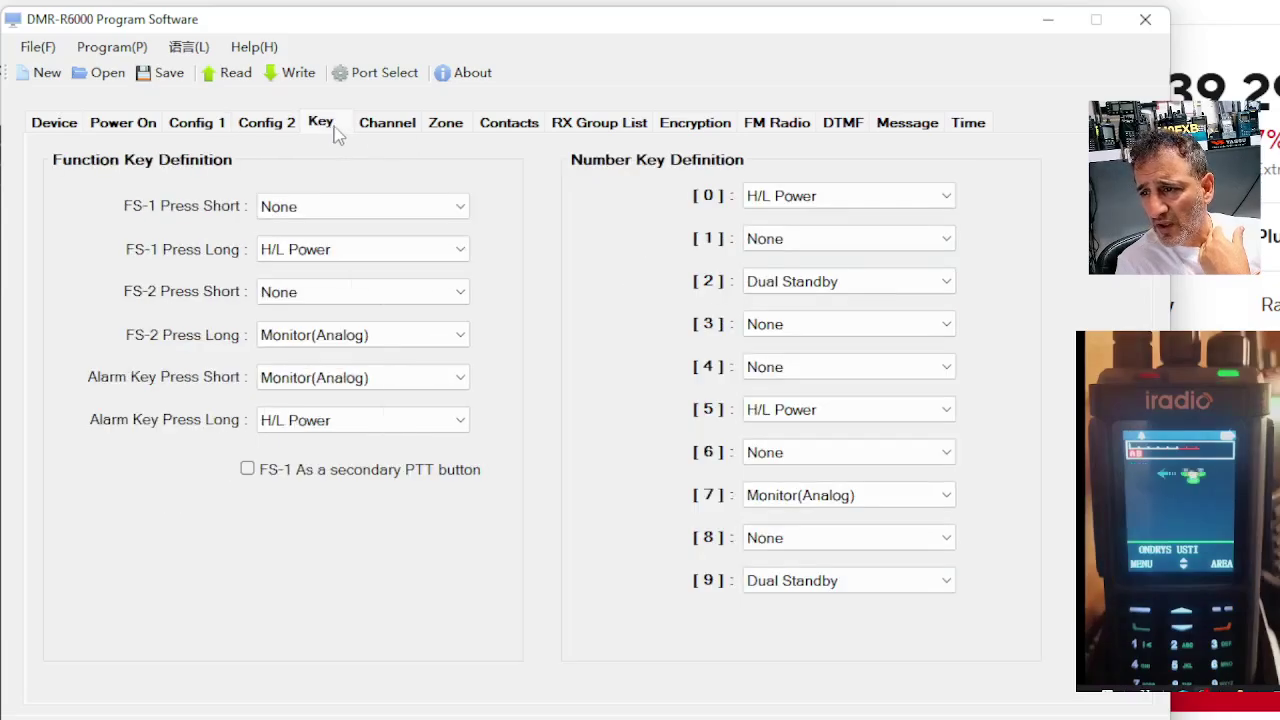
{"action": "left_click", "coordinate": [386, 128]}
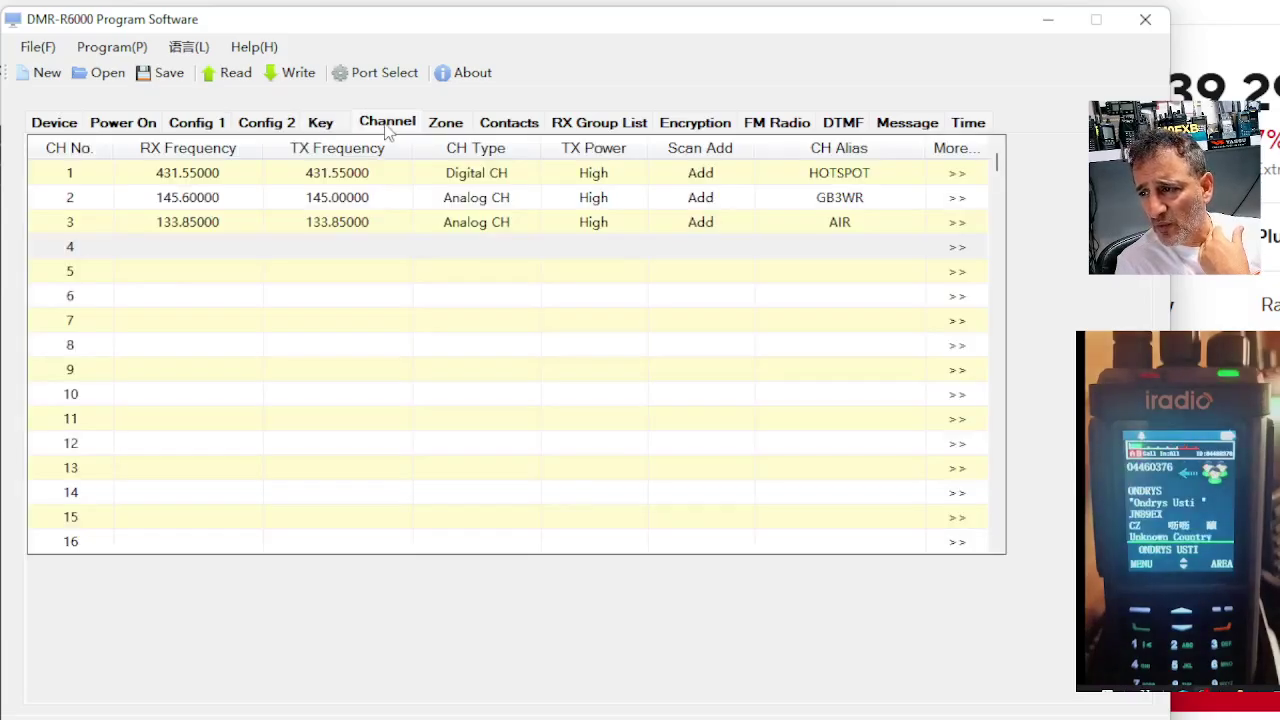
{"action": "left_click", "coordinate": [445, 128]}
{"action": "left_click", "coordinate": [512, 127]}
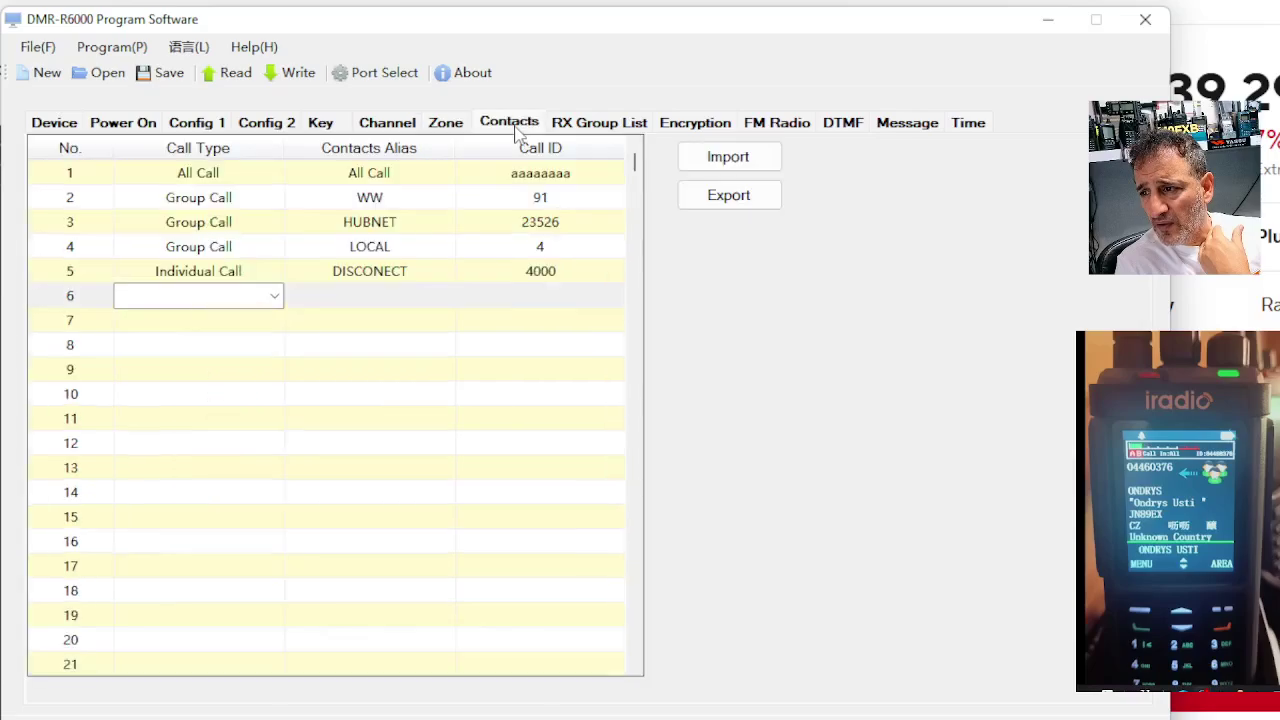
{"action": "left_click", "coordinate": [582, 127]}
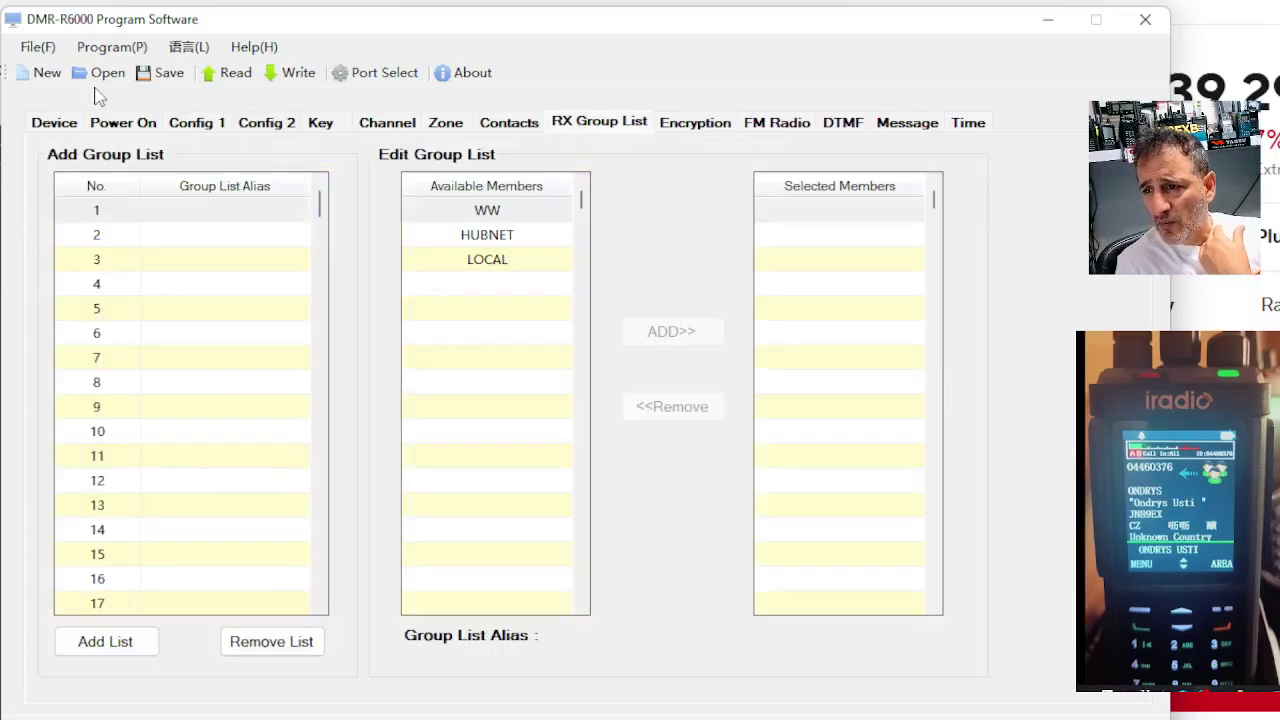
{"action": "left_click", "coordinate": [156, 85]}
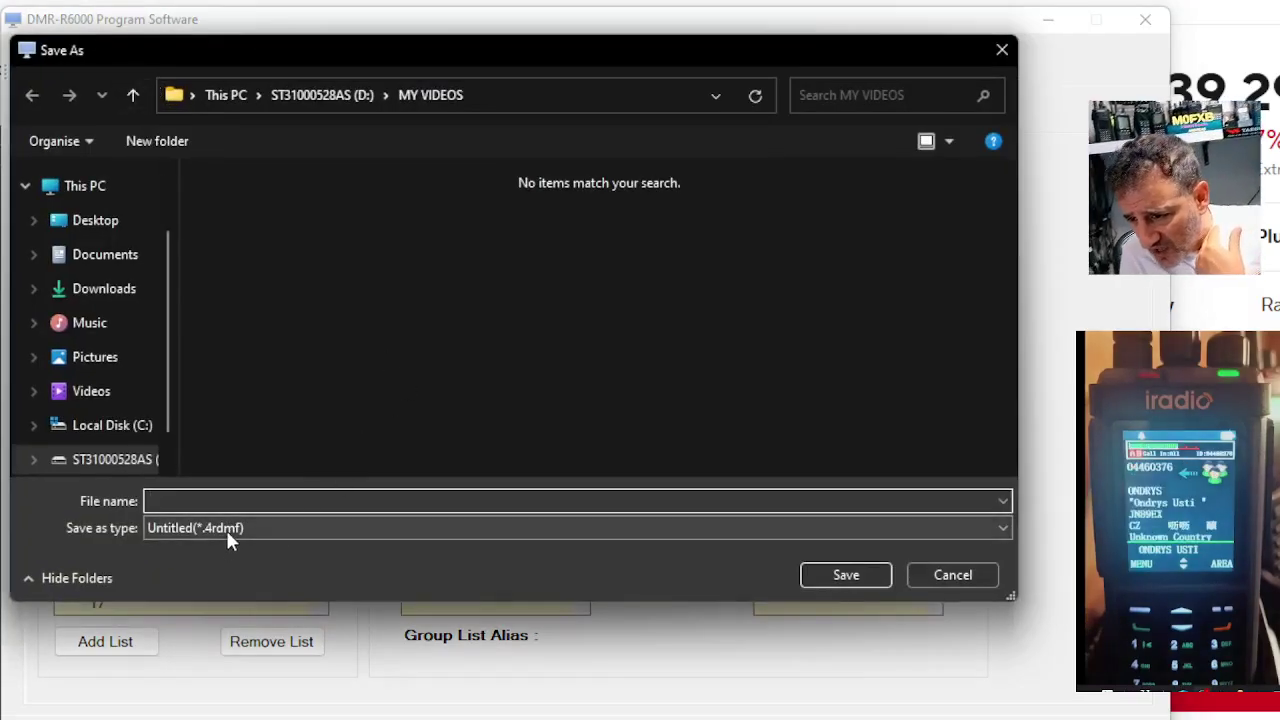
- Save the codeplug as HHH in the Documents folder
{"action": "left_click", "coordinate": [100, 288]}
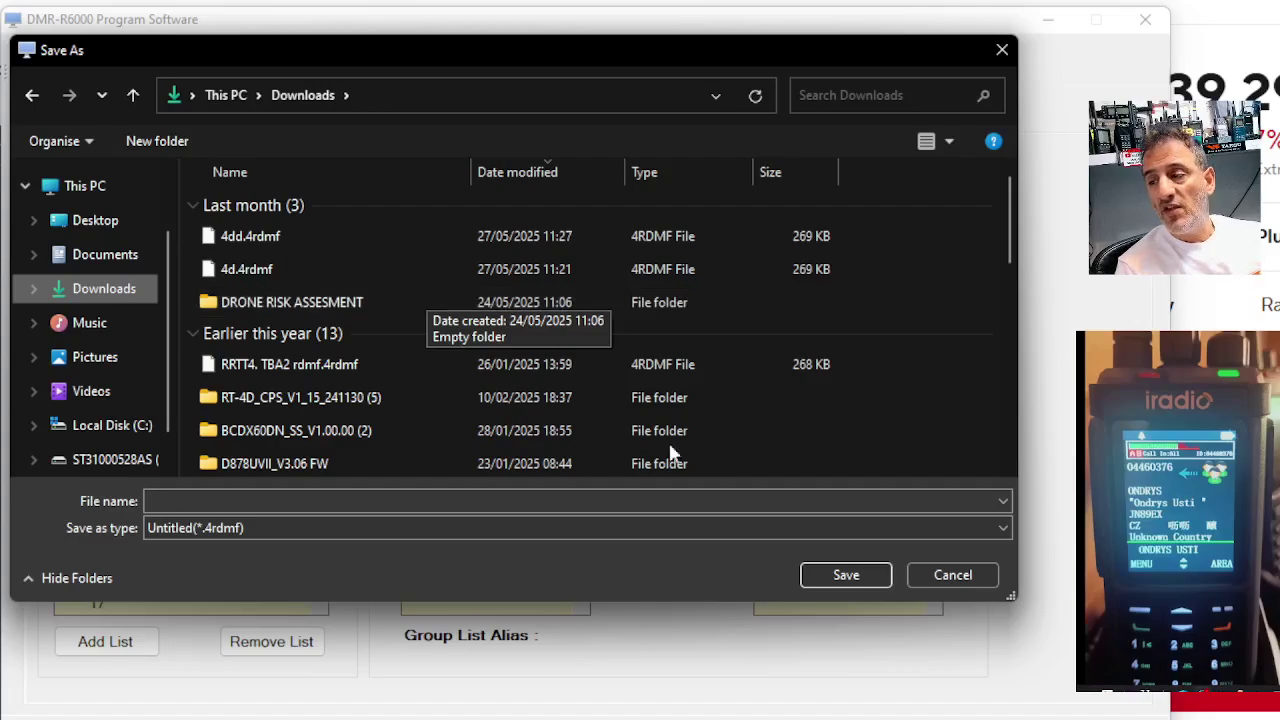
{"action": "left_click", "coordinate": [843, 576]}
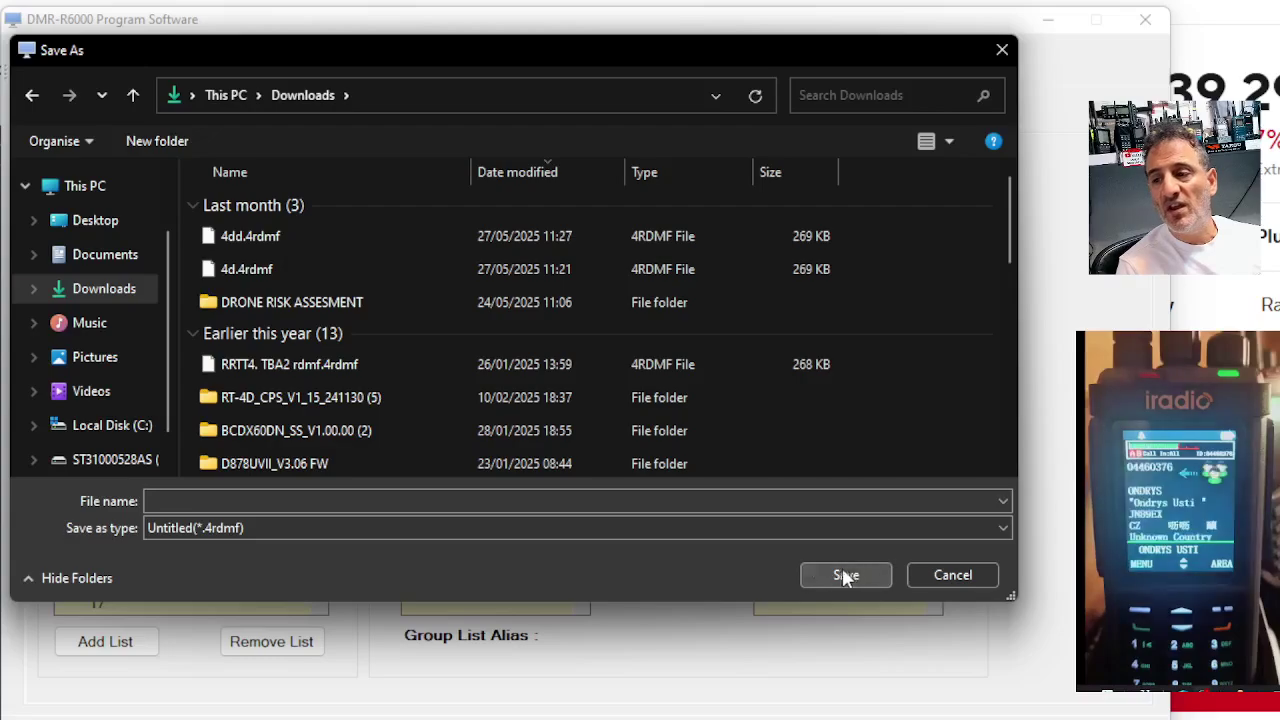
{"action": "left_click", "coordinate": [269, 499]}
{"action": "type", "text": "H"}
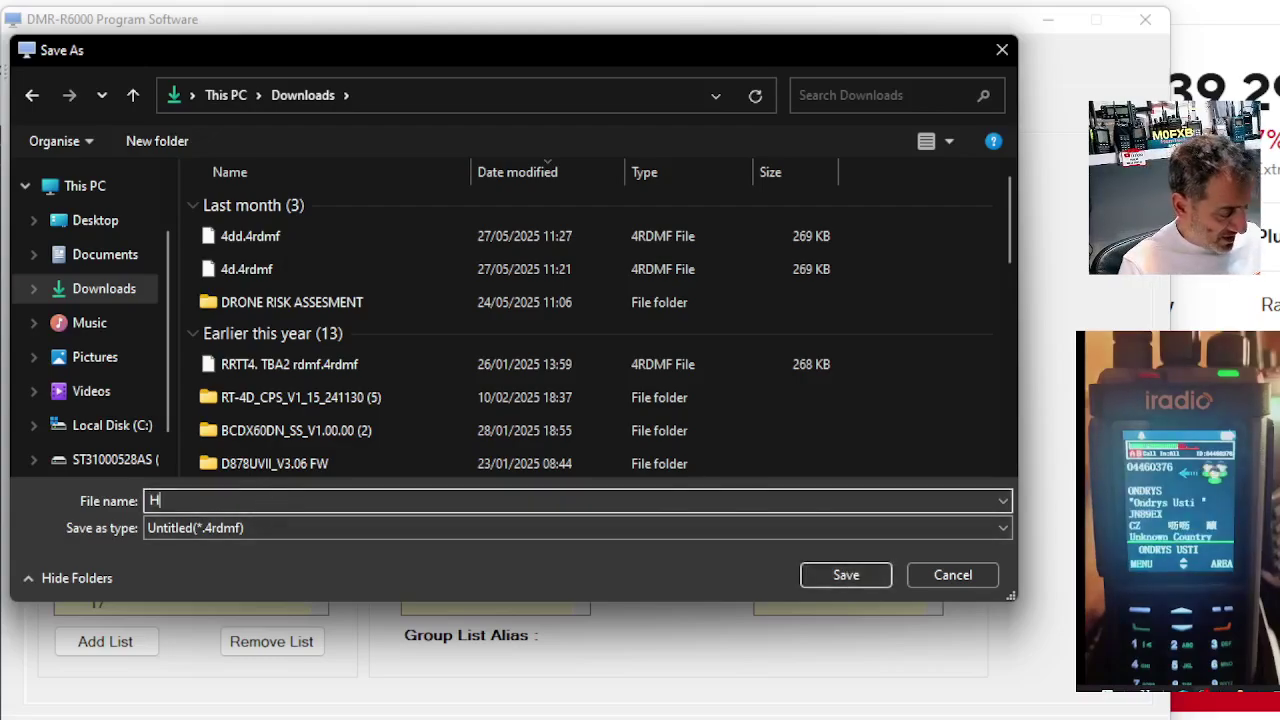
{"action": "type", "text": "HH"}
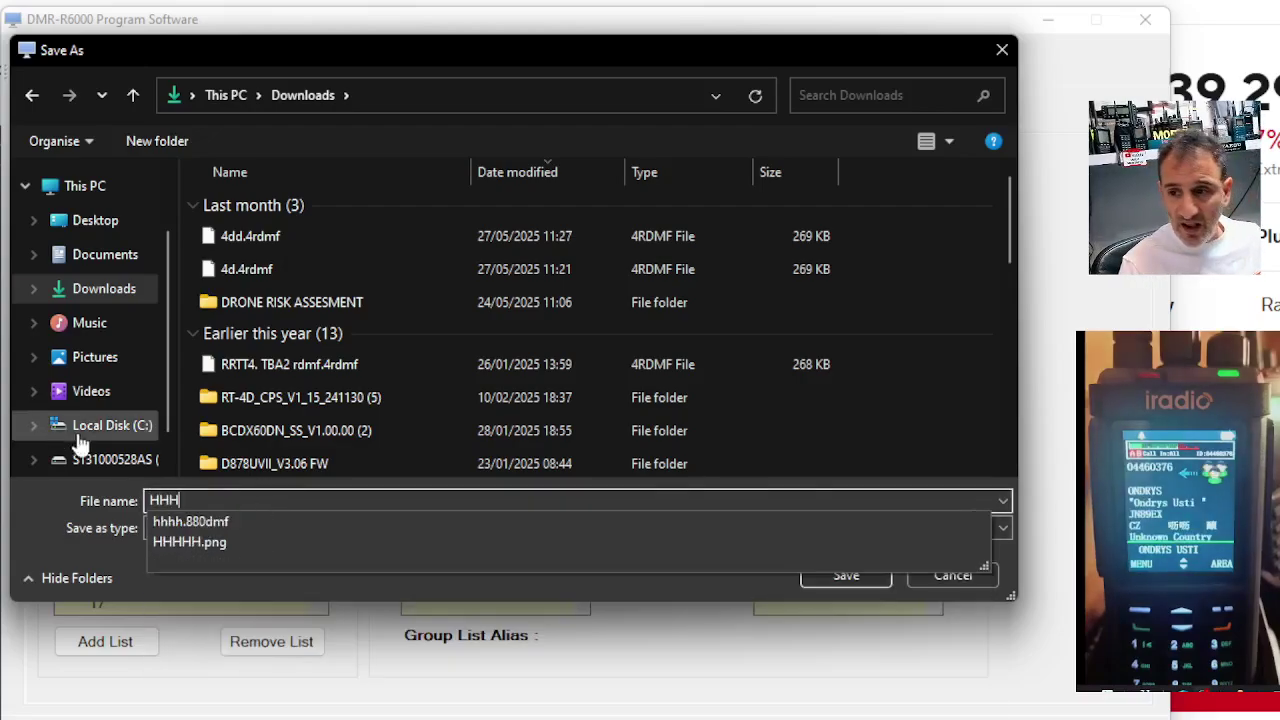
{"action": "left_click", "coordinate": [103, 257]}
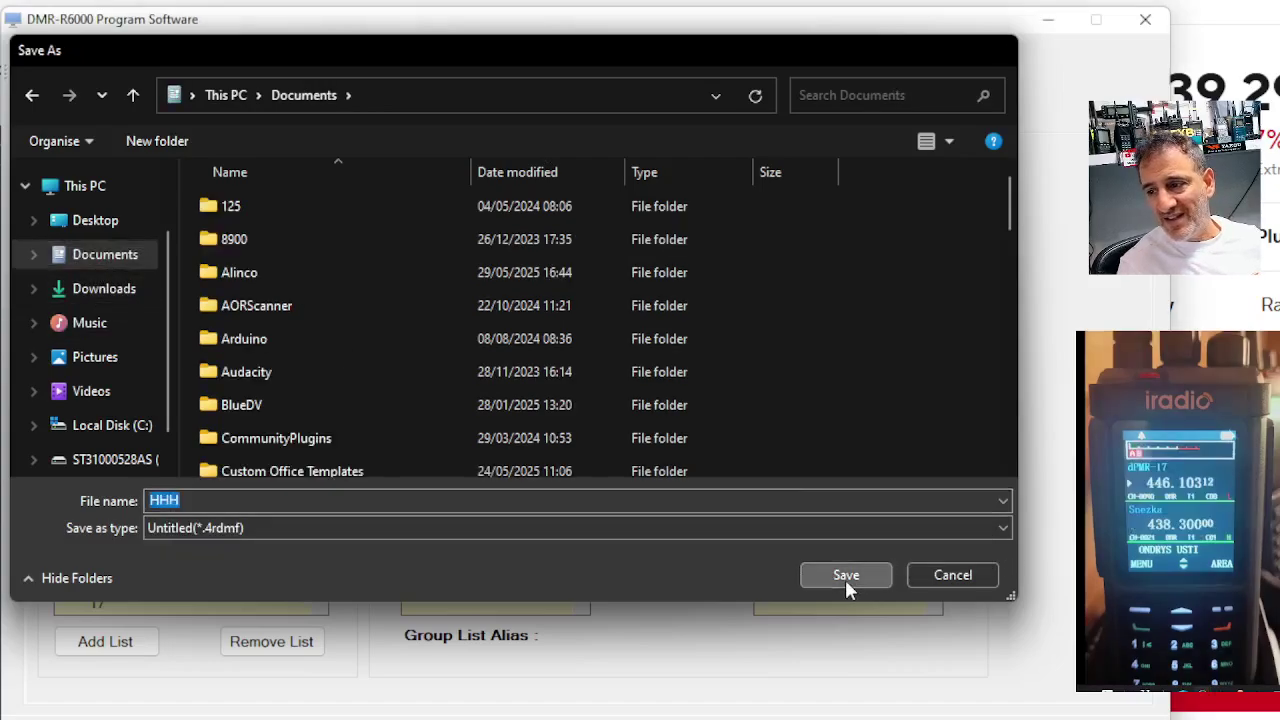
{"action": "left_click", "coordinate": [845, 576]}
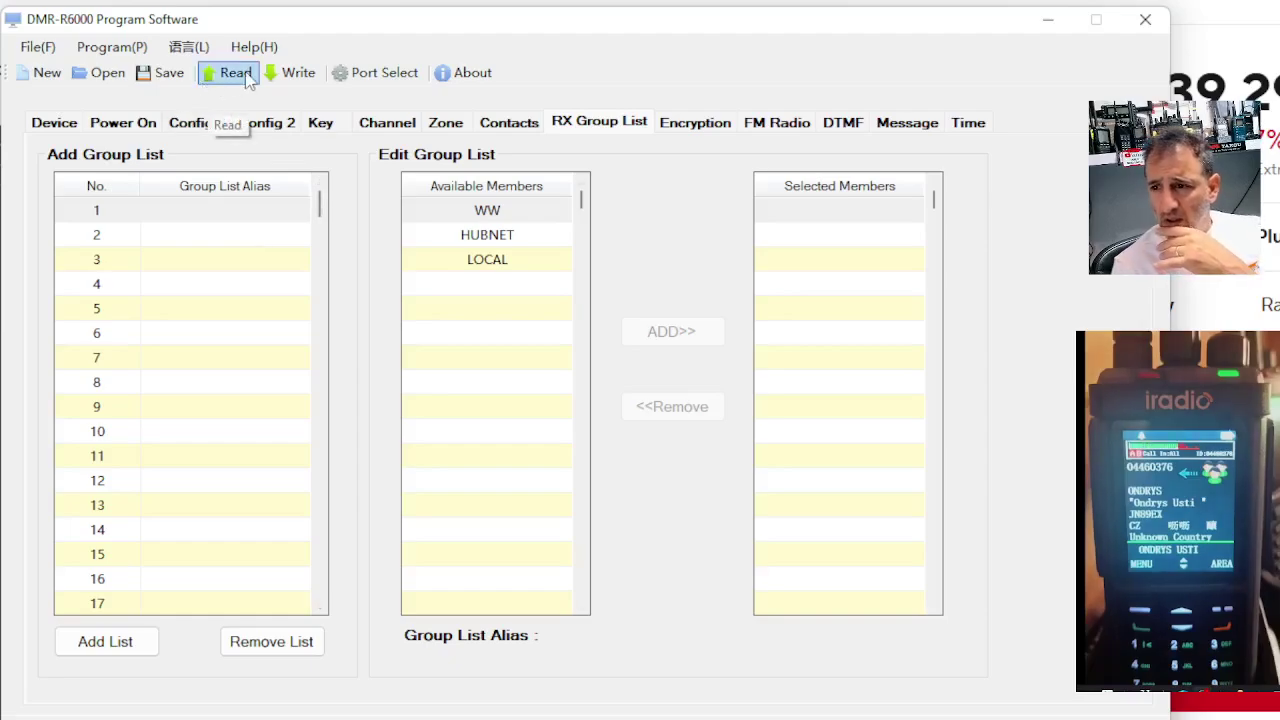
{"action": "left_click", "coordinate": [380, 76]}
{"action": "left_click", "coordinate": [630, 341]}
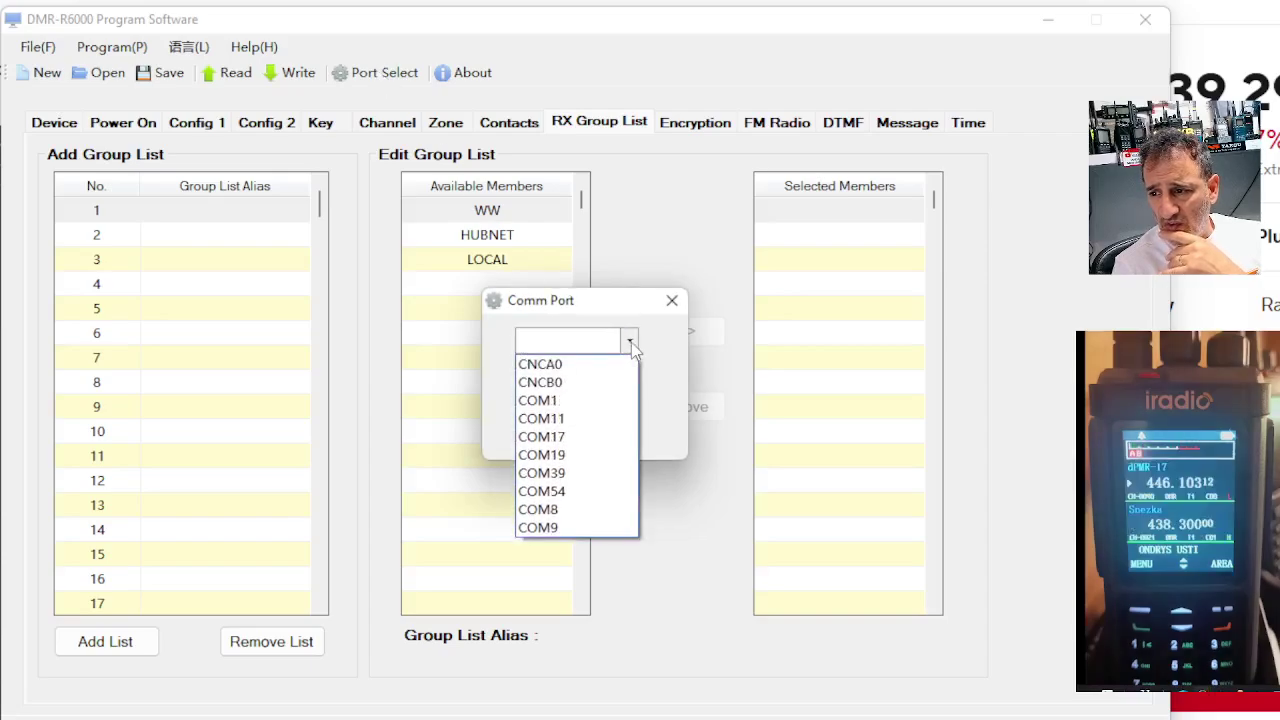
{"action": "left_click", "coordinate": [630, 341]}
{"action": "left_click", "coordinate": [672, 300]}
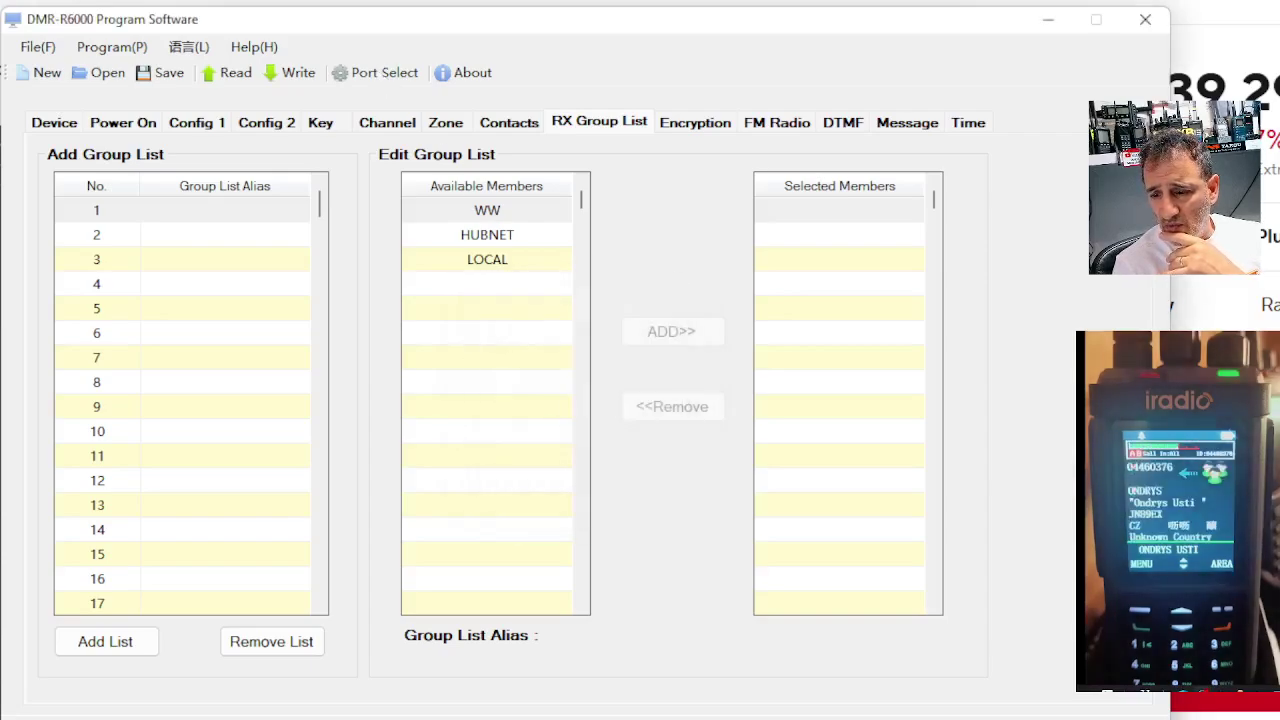